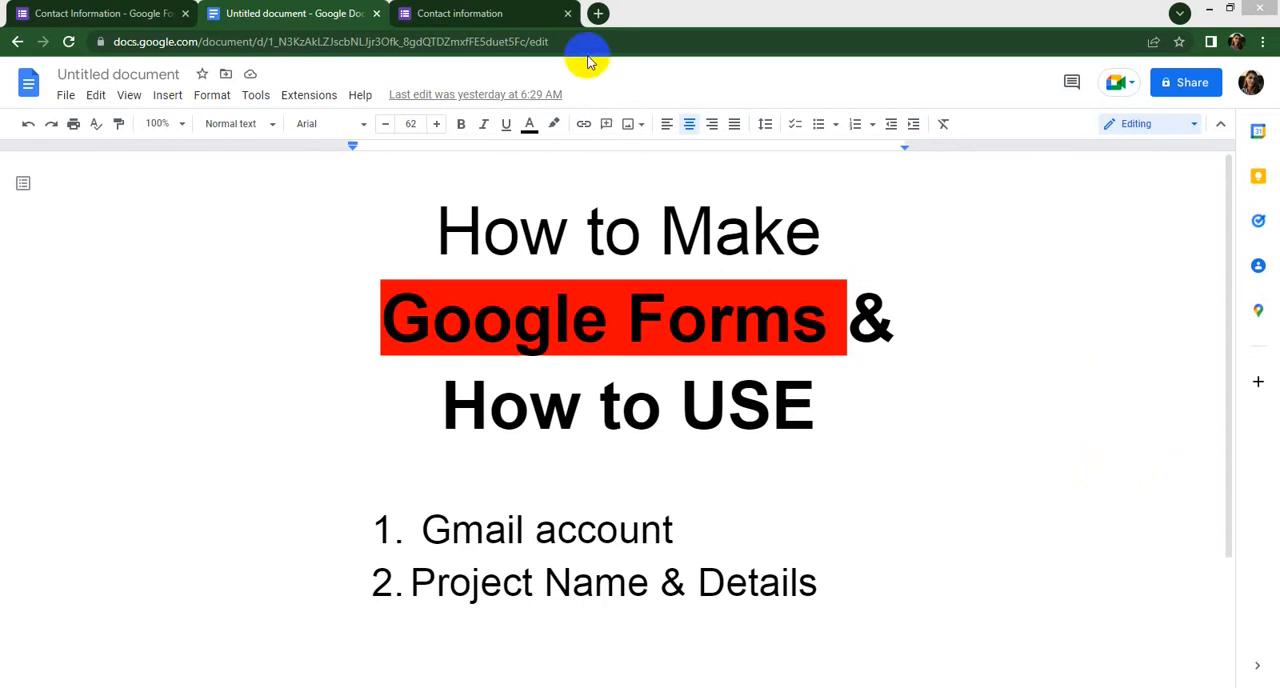
- Examine the published Contact information form from its header through its question fields to the end
{"action": "left_click", "coordinate": [505, 15]}
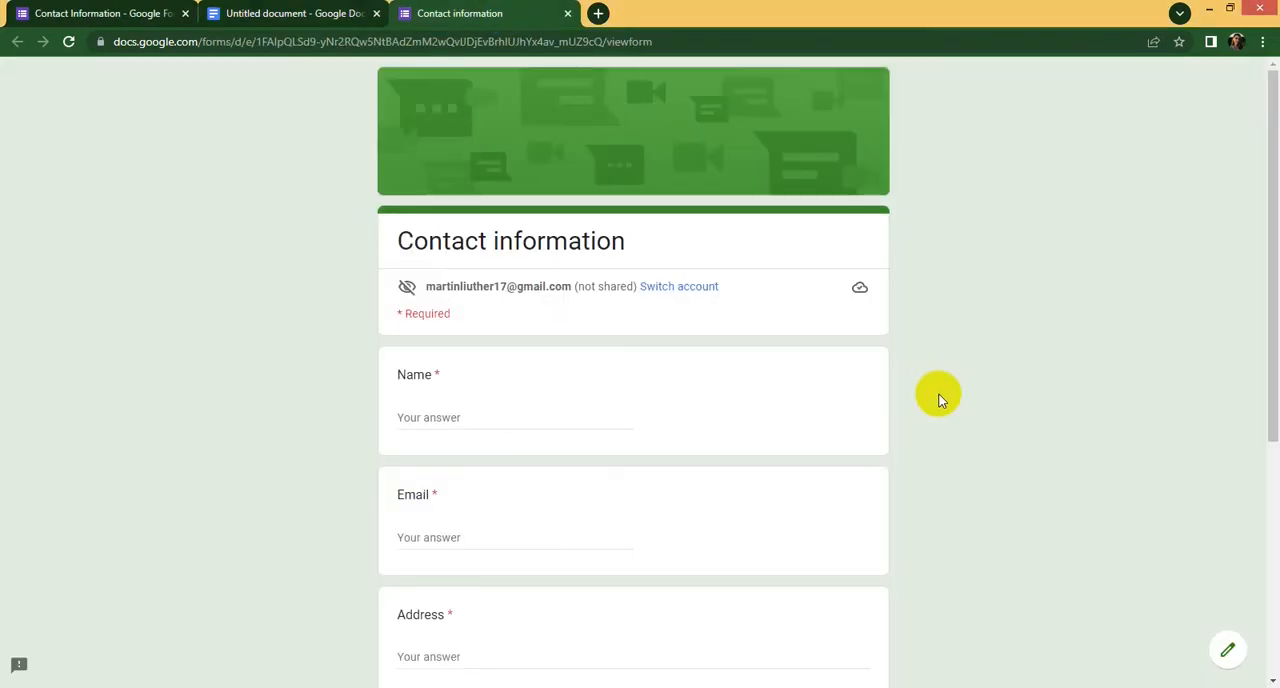
{"action": "scroll", "coordinate": [940, 400], "scroll_direction": "down", "scroll_amount": 4}
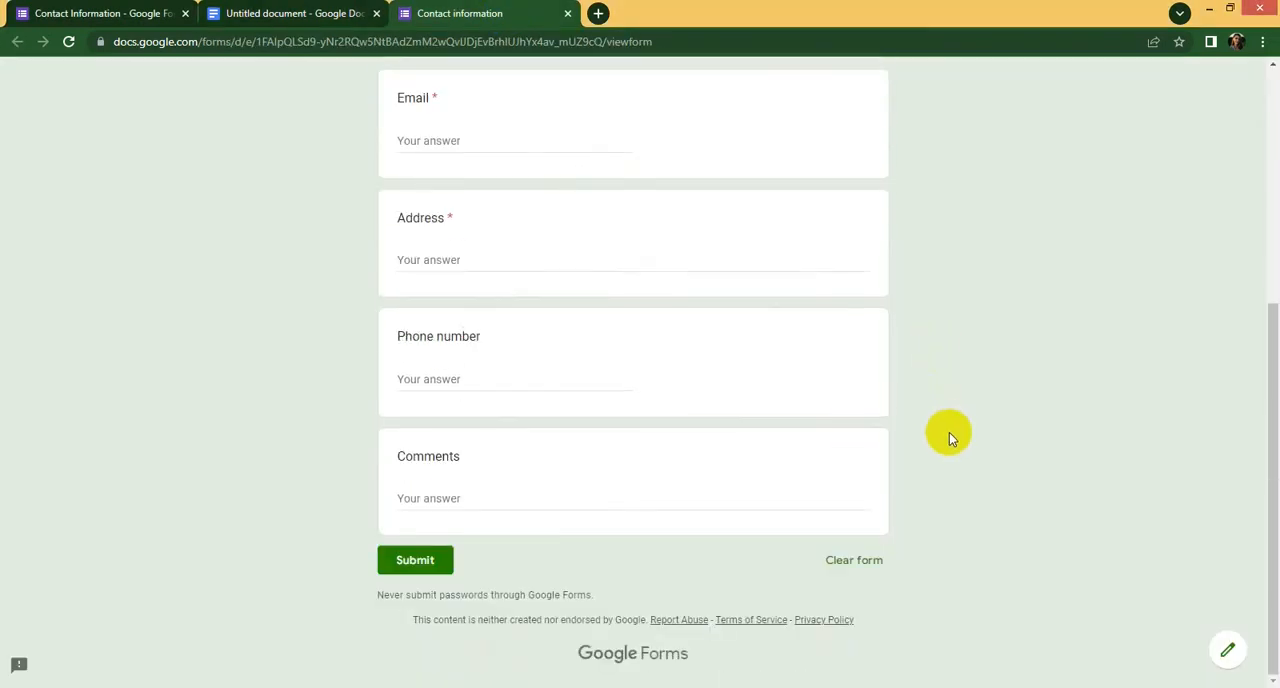
{"action": "scroll", "coordinate": [949, 432], "scroll_direction": "up", "scroll_amount": 4}
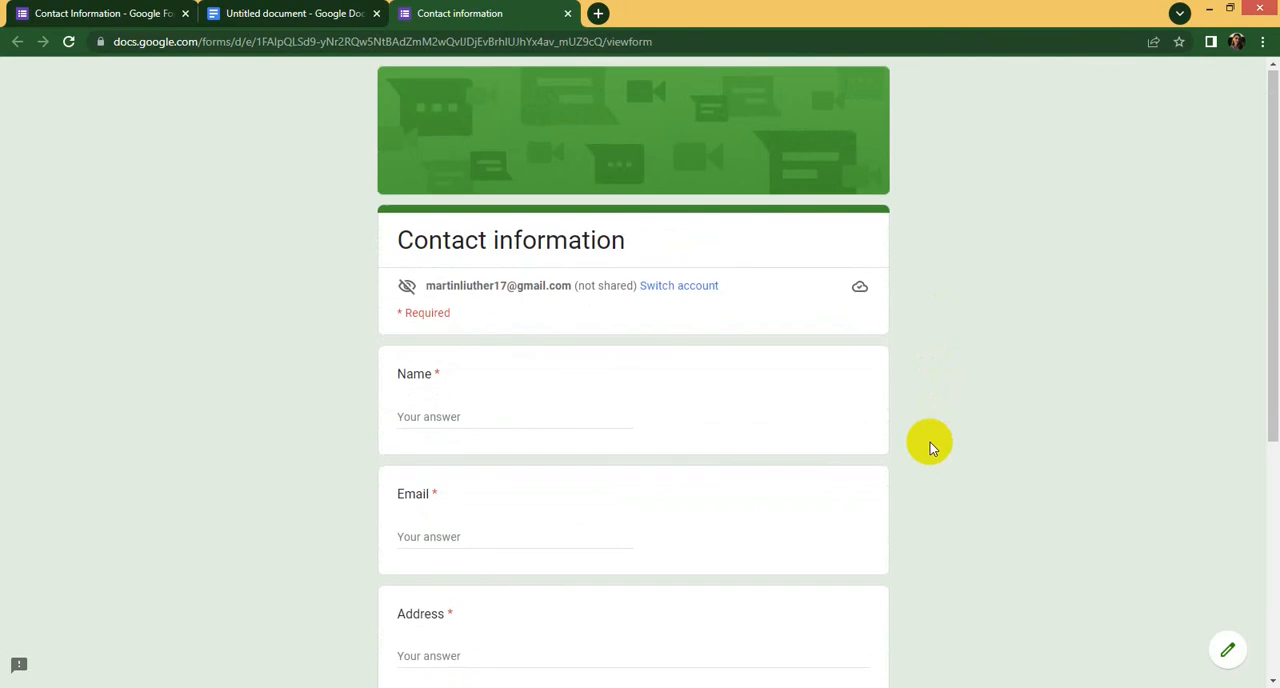
{"action": "scroll", "coordinate": [930, 442], "scroll_direction": "down", "scroll_amount": 3}
{"action": "scroll", "coordinate": [884, 458], "scroll_direction": "up", "scroll_amount": 3}
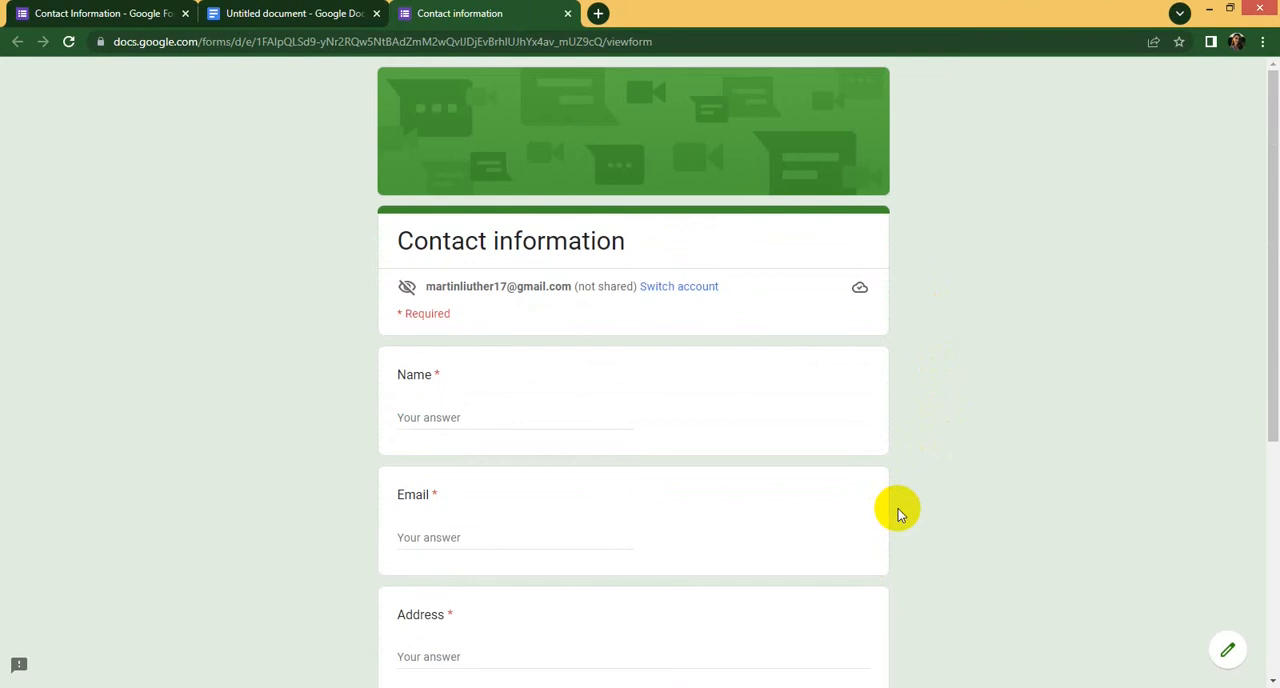
{"action": "scroll", "coordinate": [898, 508], "scroll_direction": "down", "scroll_amount": 4}
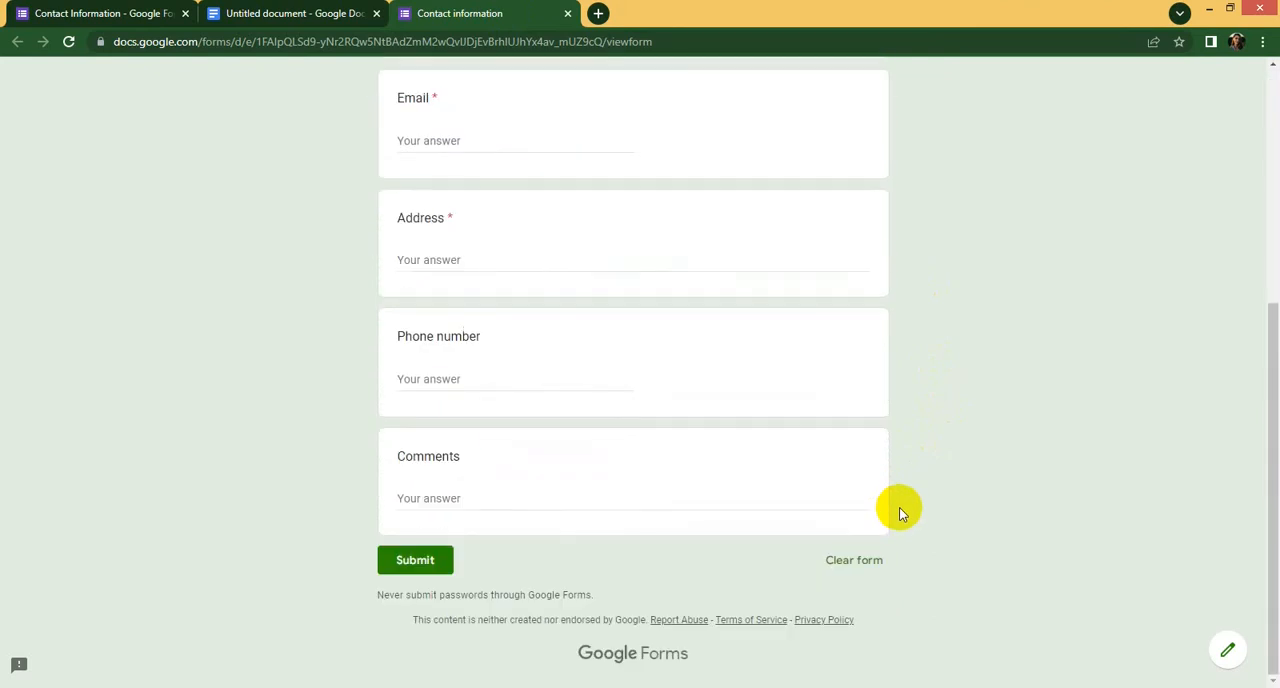
{"action": "scroll", "coordinate": [899, 512], "scroll_direction": "up", "scroll_amount": 4}
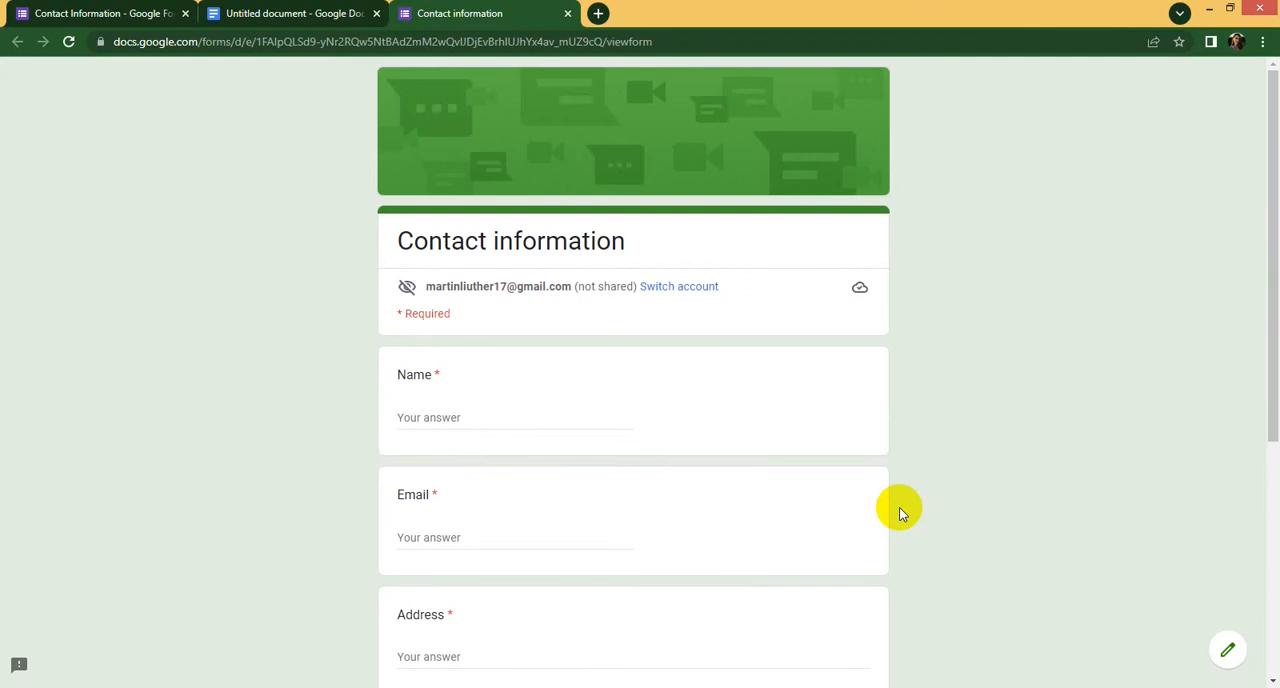
{"action": "scroll", "coordinate": [831, 451], "scroll_direction": "down", "scroll_amount": 3}
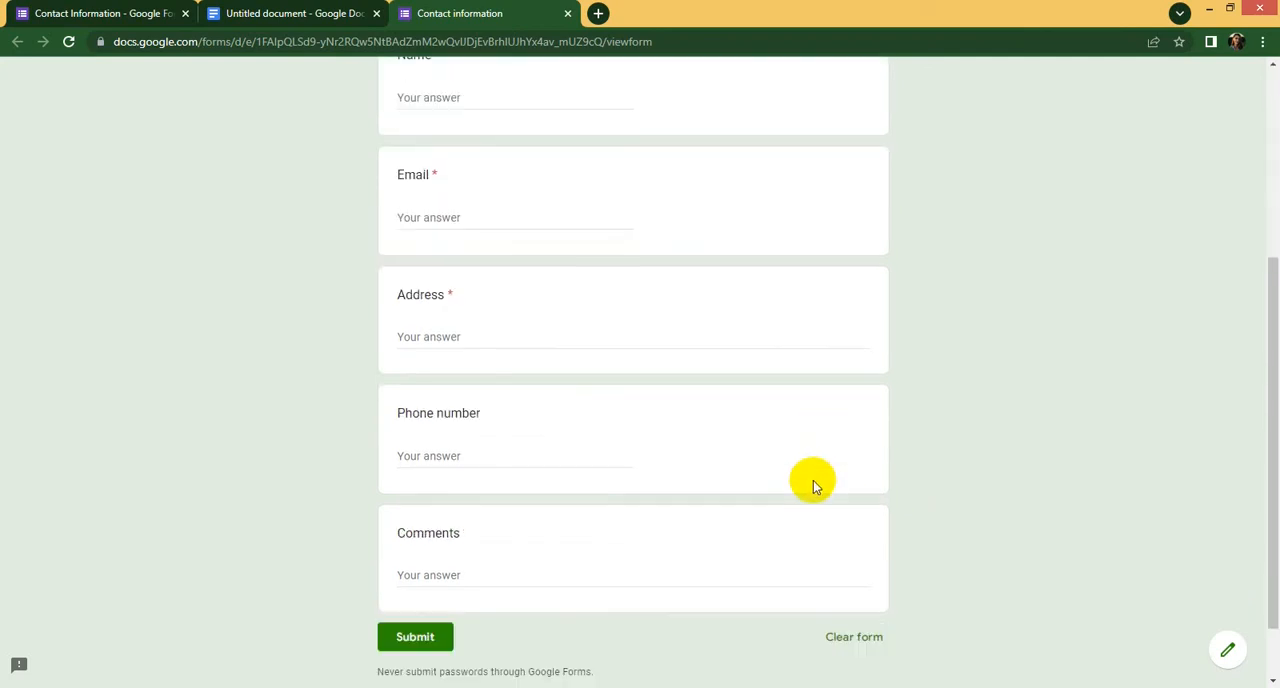
{"action": "scroll", "coordinate": [813, 486], "scroll_direction": "up", "scroll_amount": 3}
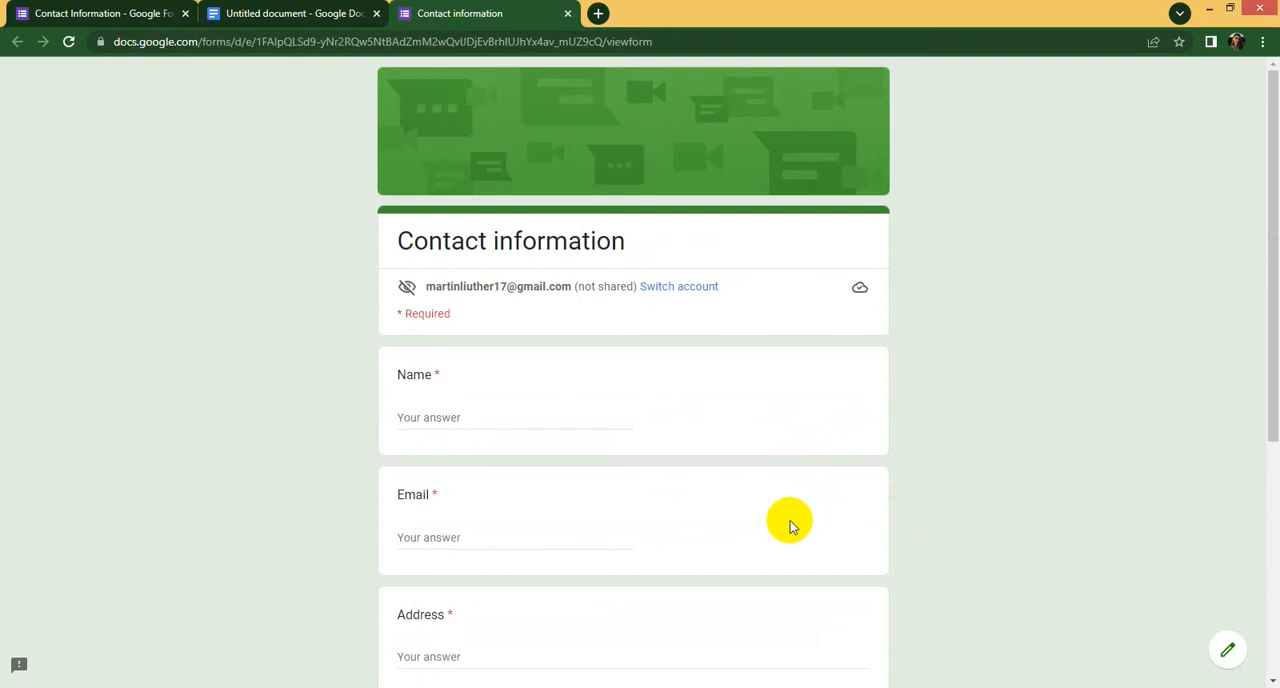
- Switch to the untitled document and highlight the "Gmail account" requirement in its numbered list
{"action": "left_click", "coordinate": [128, 14]}
{"action": "left_click", "coordinate": [257, 14]}
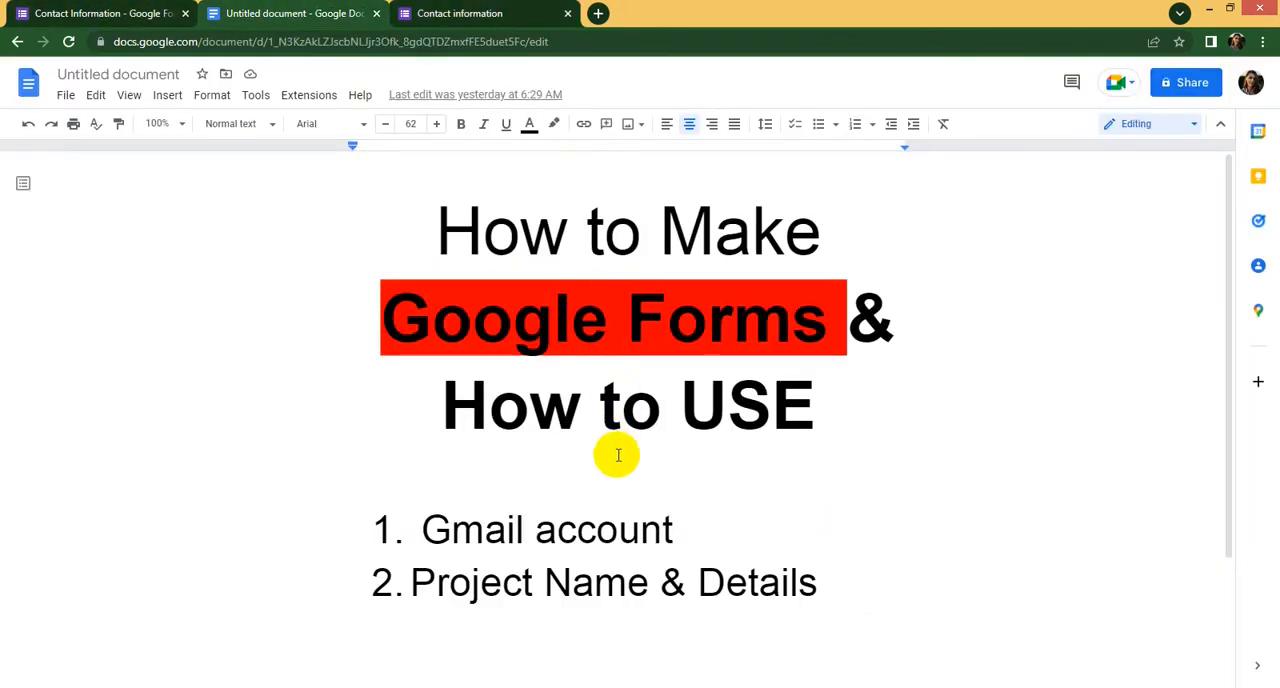
{"action": "left_click_drag", "start_coordinate": [700, 517], "coordinate": [449, 528]}
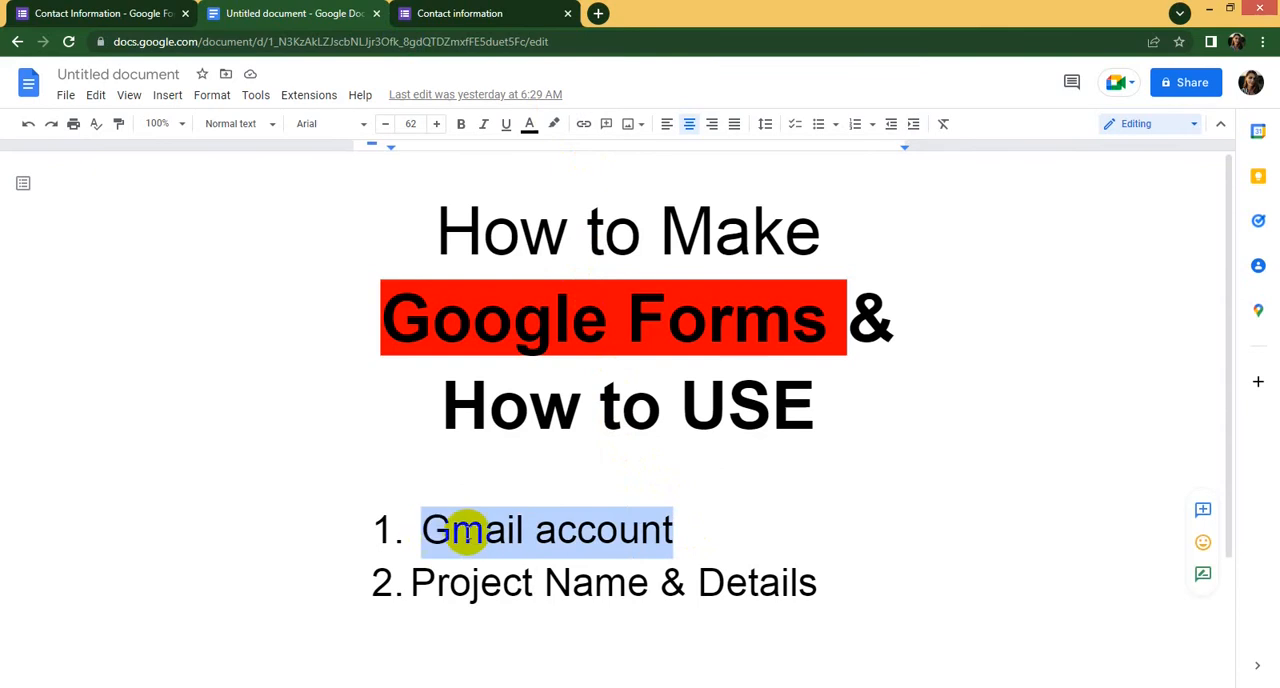
{"action": "left_click", "coordinate": [580, 530]}
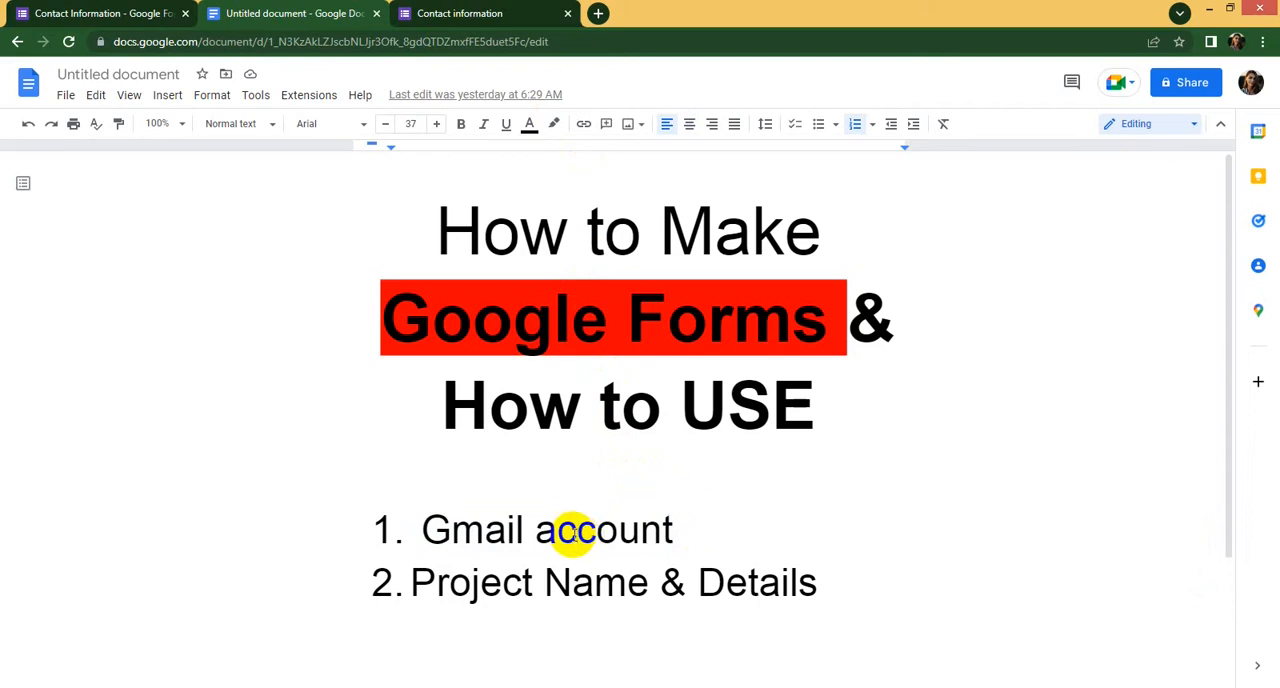
- Open gmail.com in a new browser tab
{"action": "left_click", "coordinate": [598, 13]}
{"action": "left_click", "coordinate": [605, 40]}
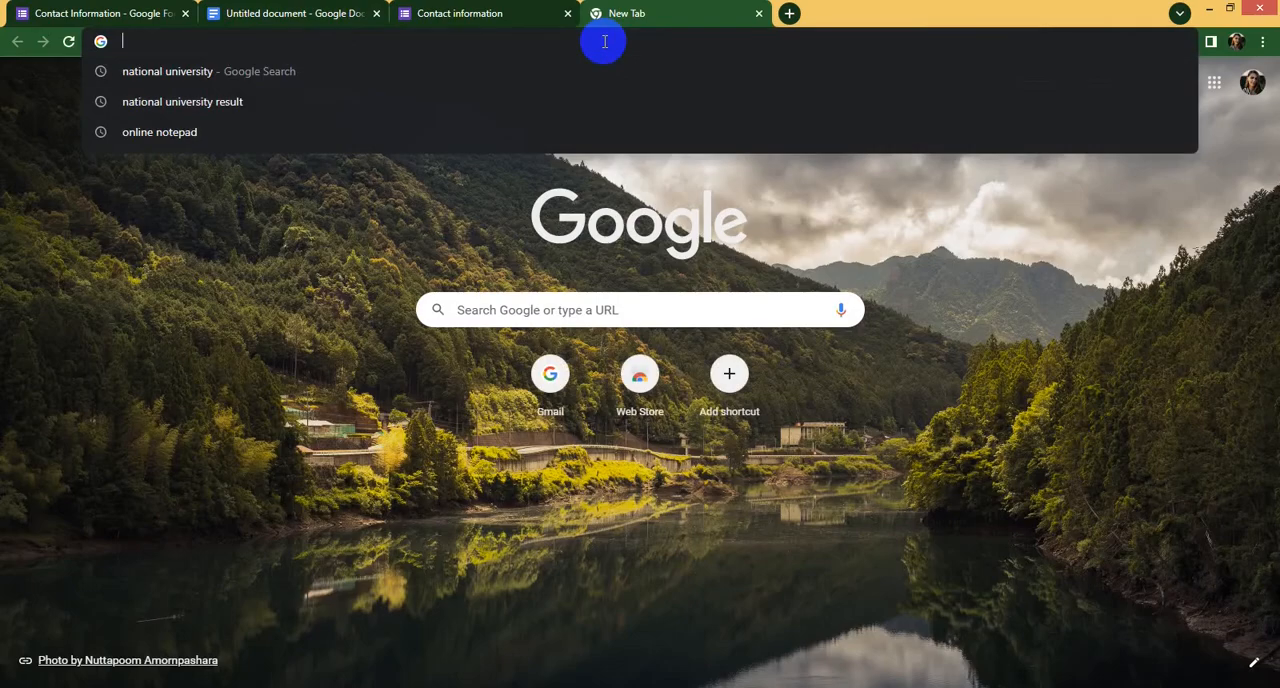
{"action": "type", "text": "g"}
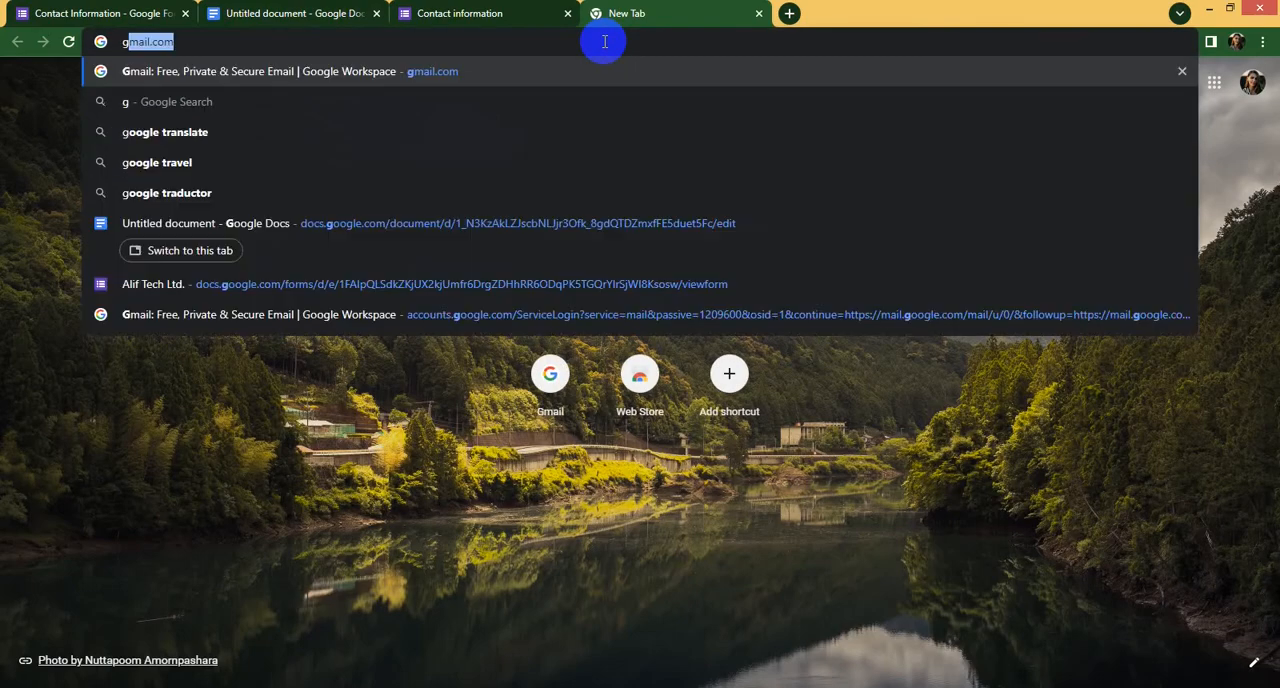
{"action": "type", "text": "mail.com"}
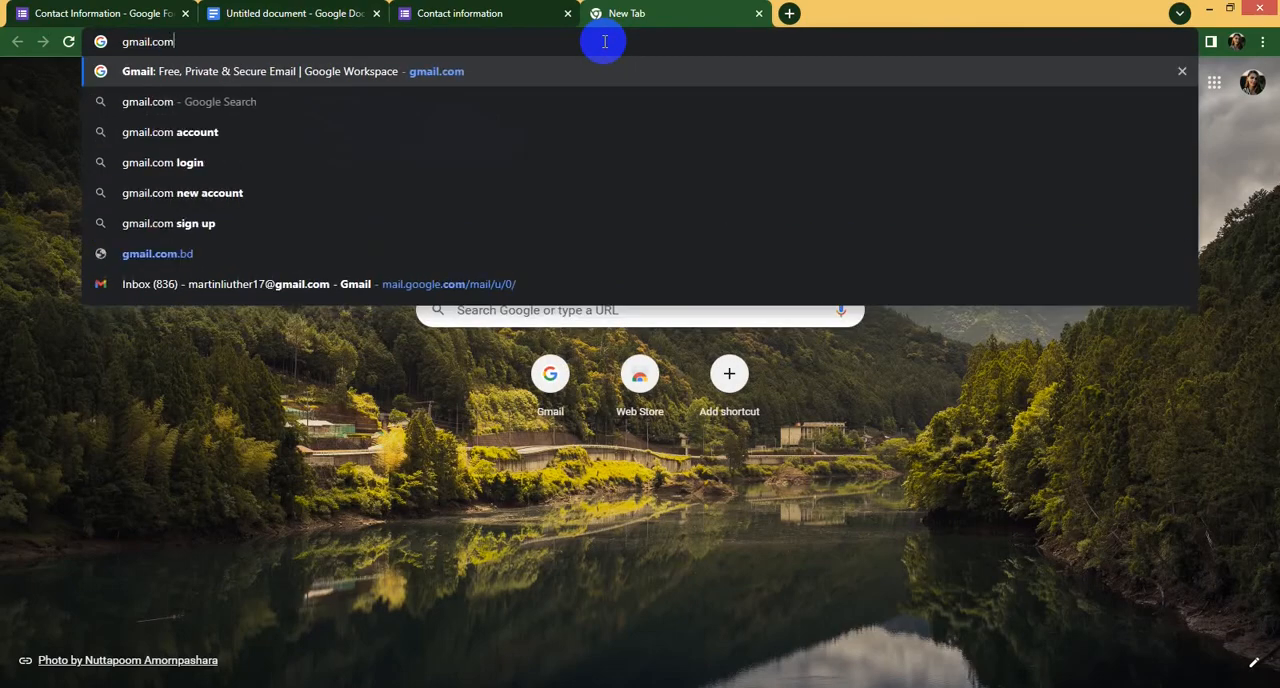
{"action": "key", "text": "Return"}
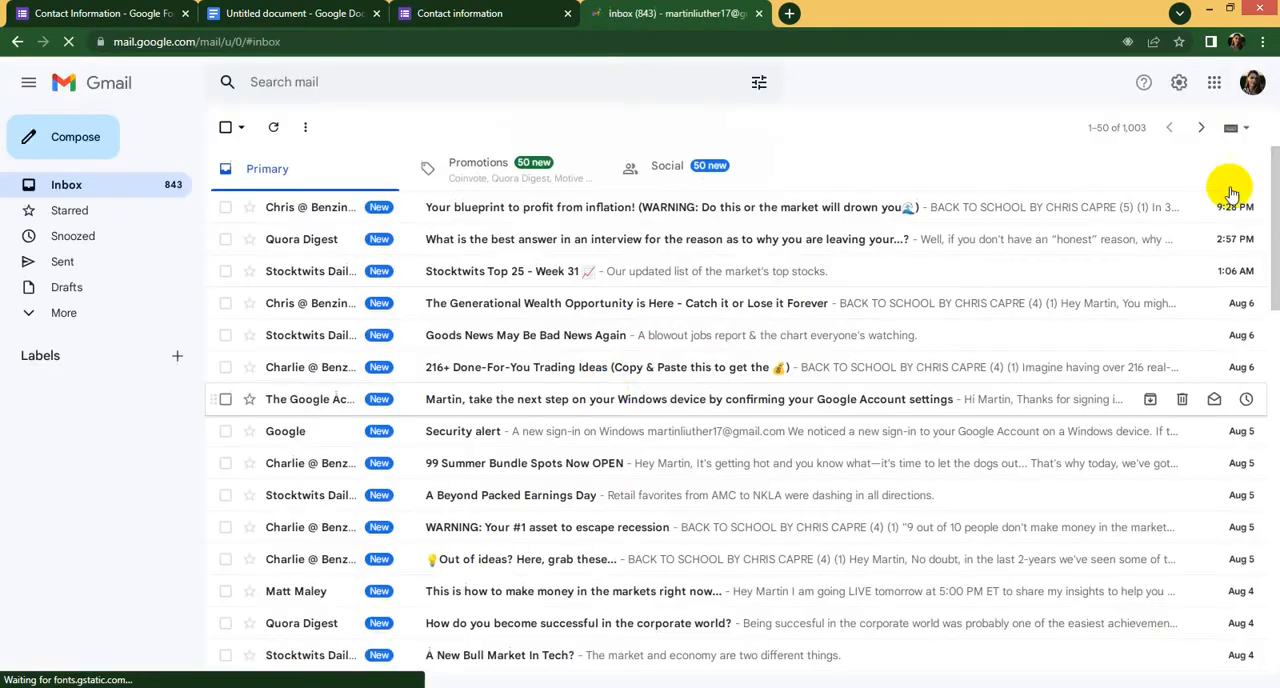
- Sign out of the Google account, choose the same account again and sign back in by entering the account password
{"action": "left_click", "coordinate": [1252, 84]}
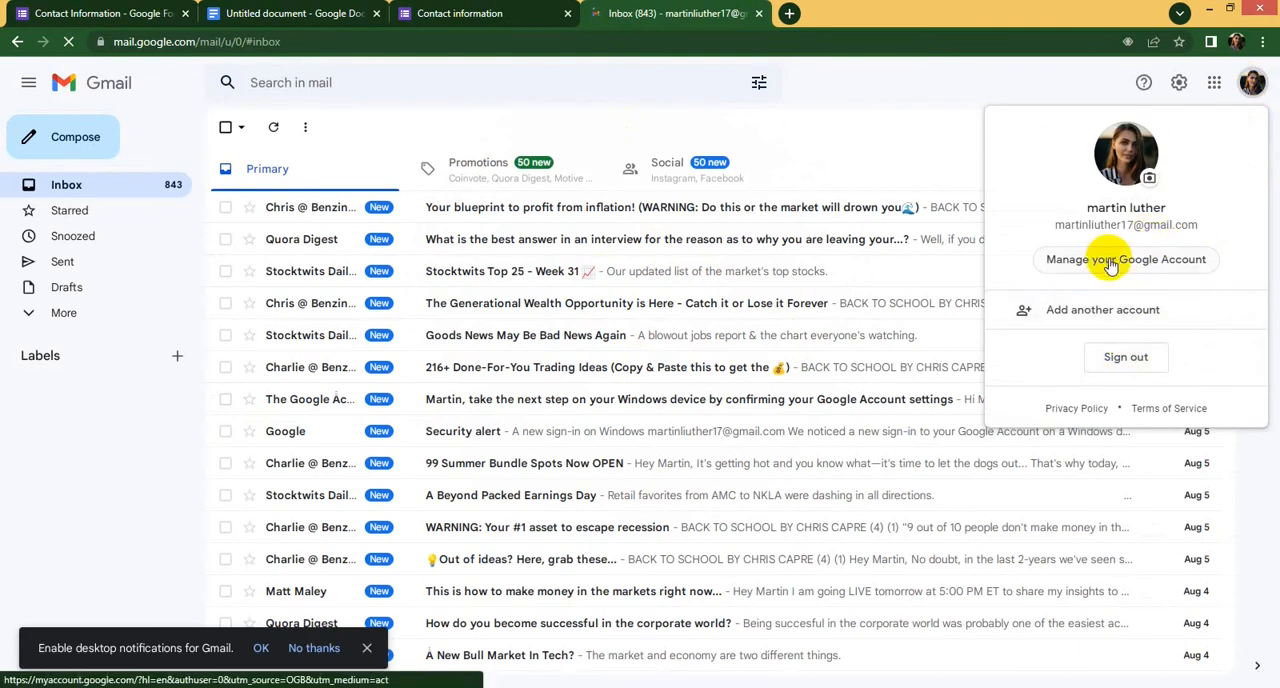
{"action": "left_click", "coordinate": [1130, 356]}
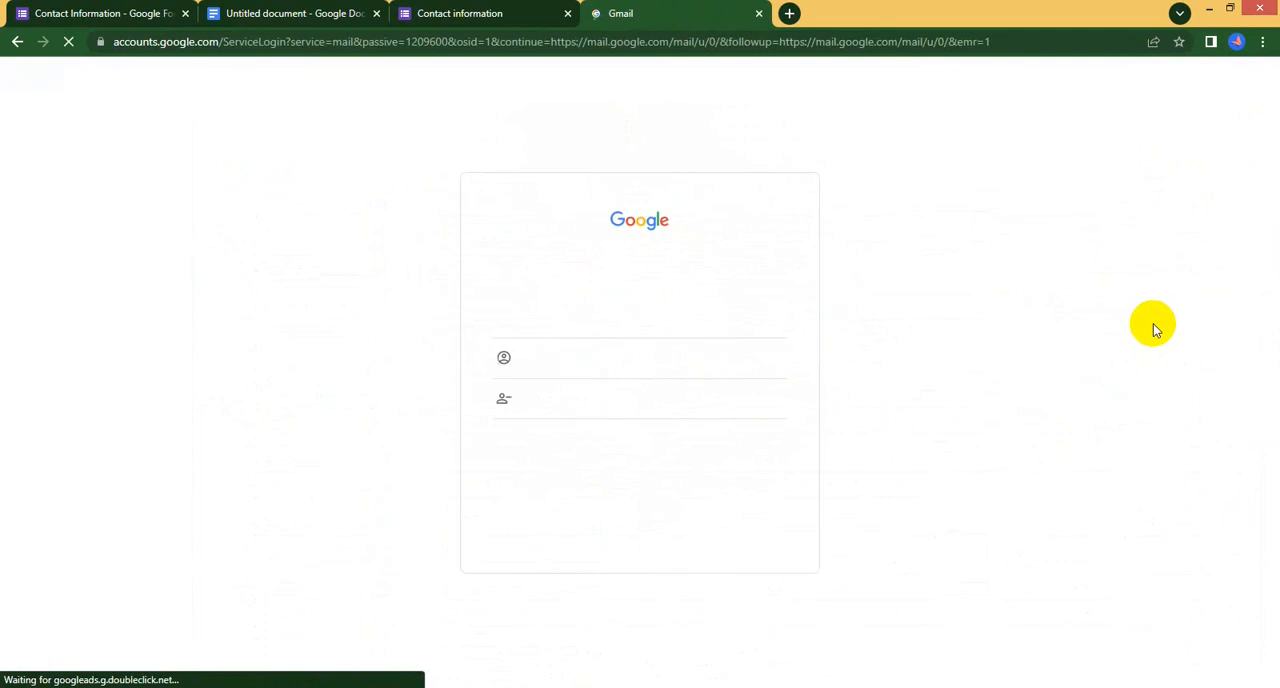
{"action": "left_click", "coordinate": [616, 320]}
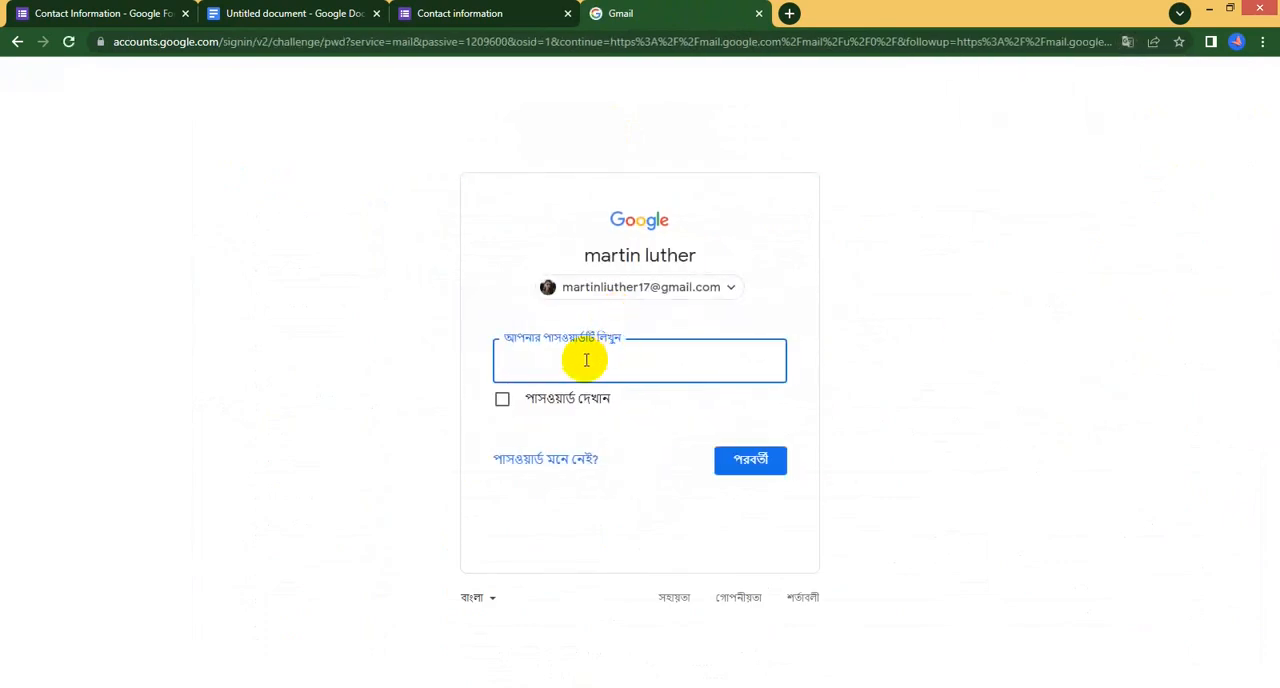
{"action": "type", "text": "**********"}
{"action": "key", "text": "Return"}
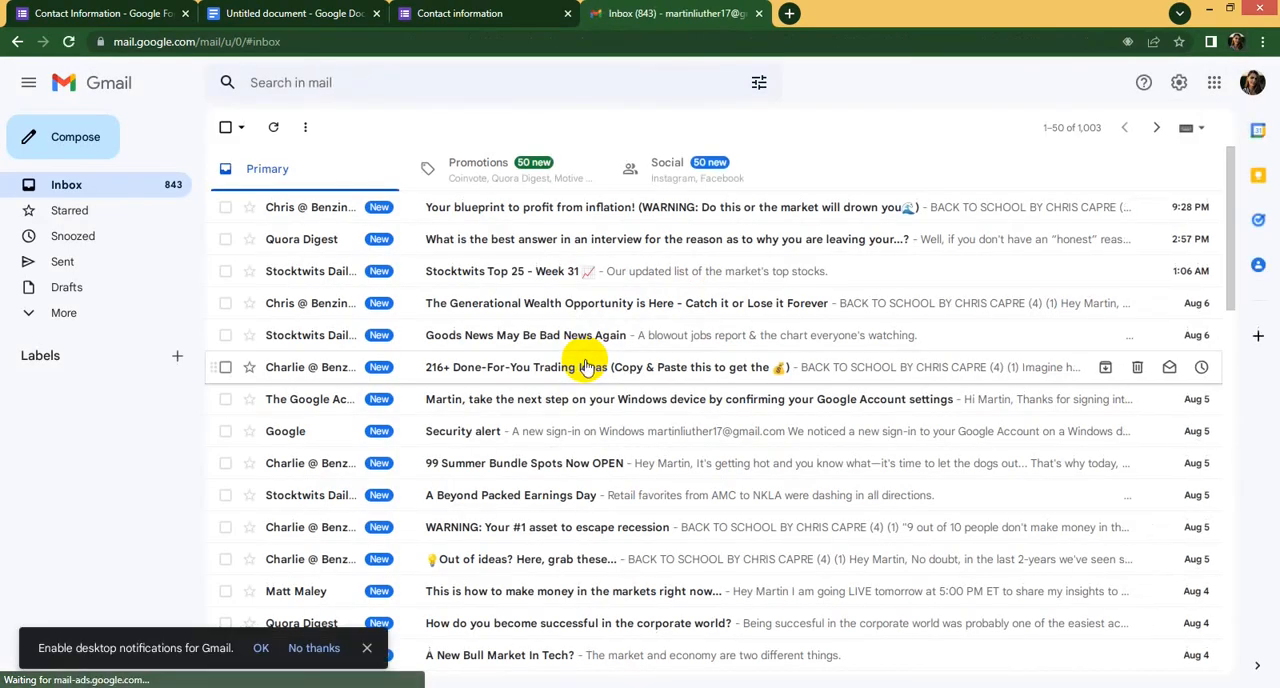
- View the Contact Information form in its editor, including its header and Name question
{"action": "left_click", "coordinate": [276, 10]}
{"action": "left_click", "coordinate": [172, 13]}
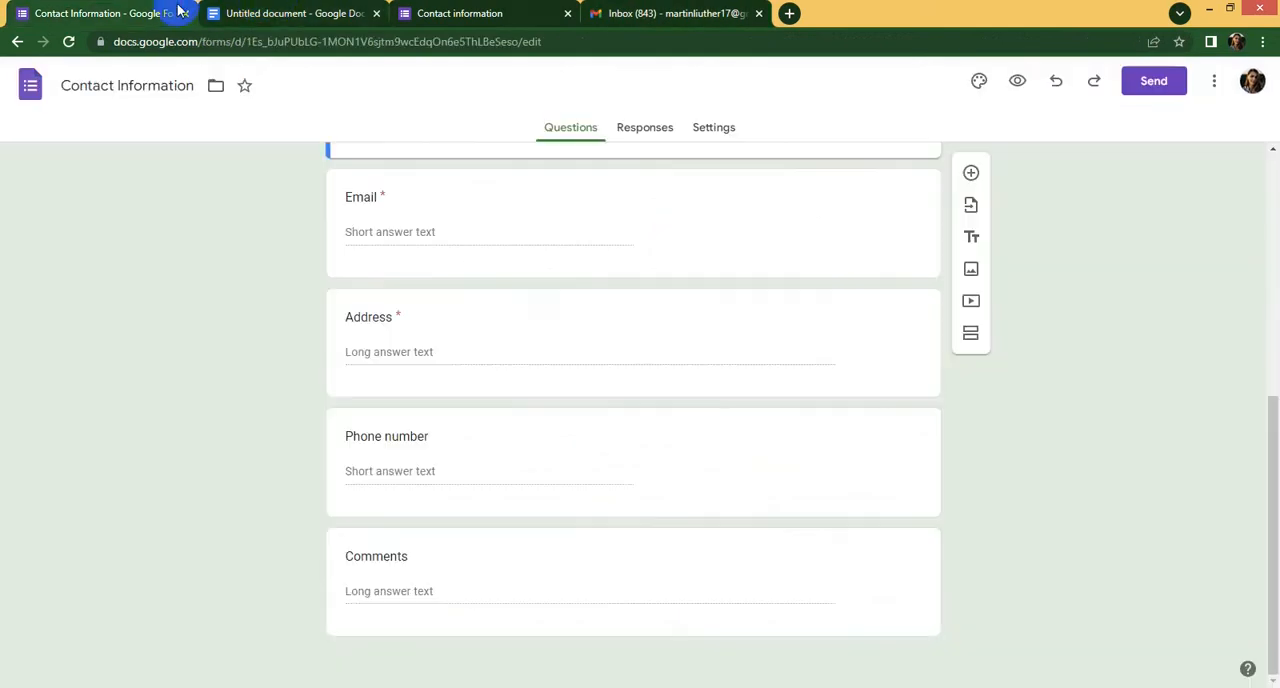
{"action": "scroll", "coordinate": [526, 283], "scroll_direction": "up", "scroll_amount": 5}
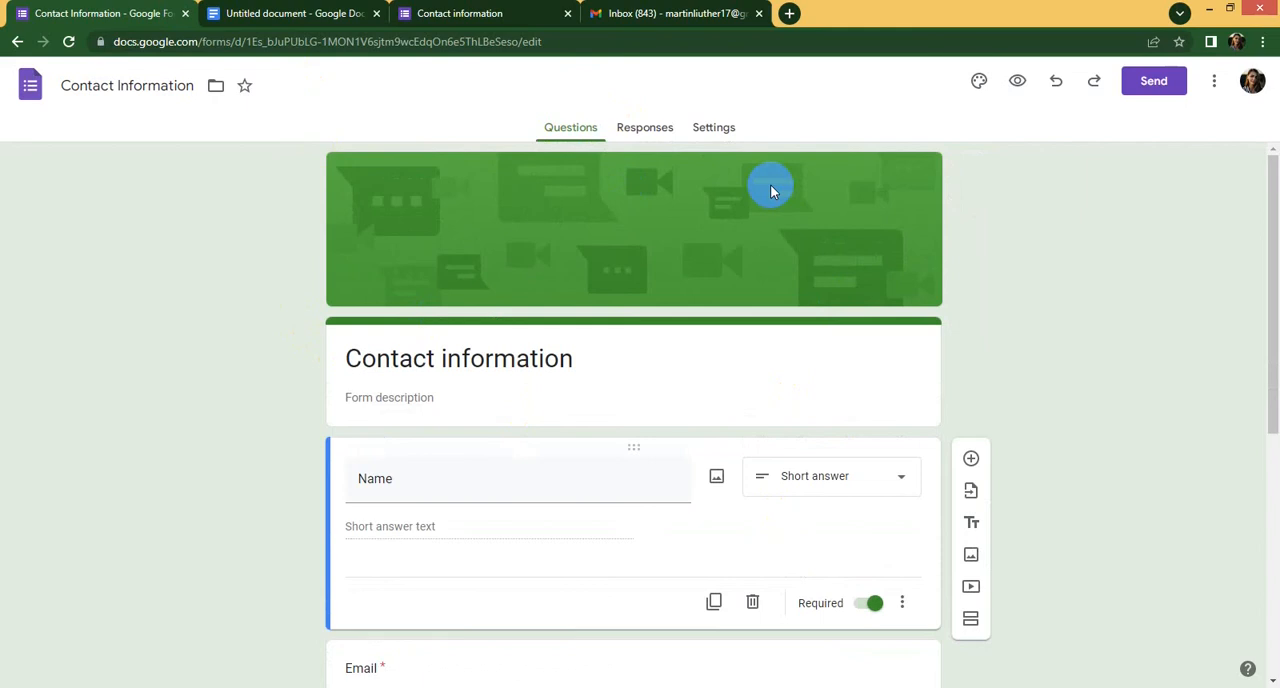
- Return to the Gmail inbox and open Forms from the list of Google apps
{"action": "left_click", "coordinate": [690, 13]}
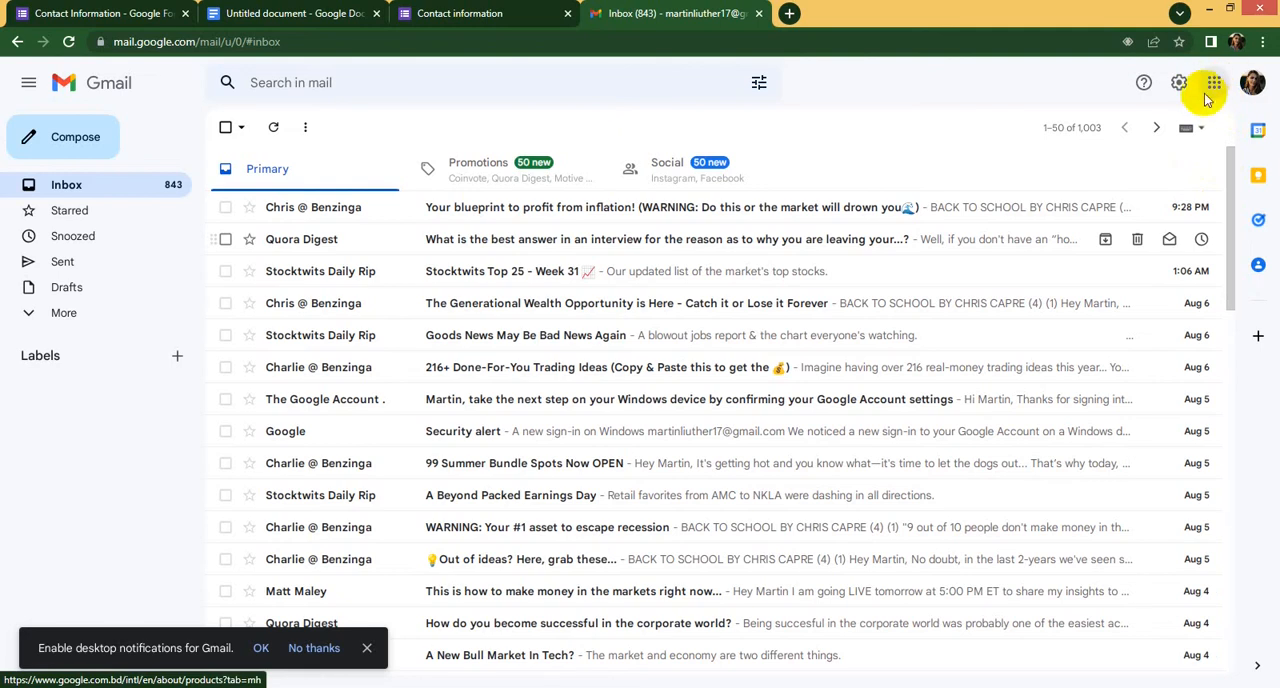
{"action": "left_click", "coordinate": [1252, 83]}
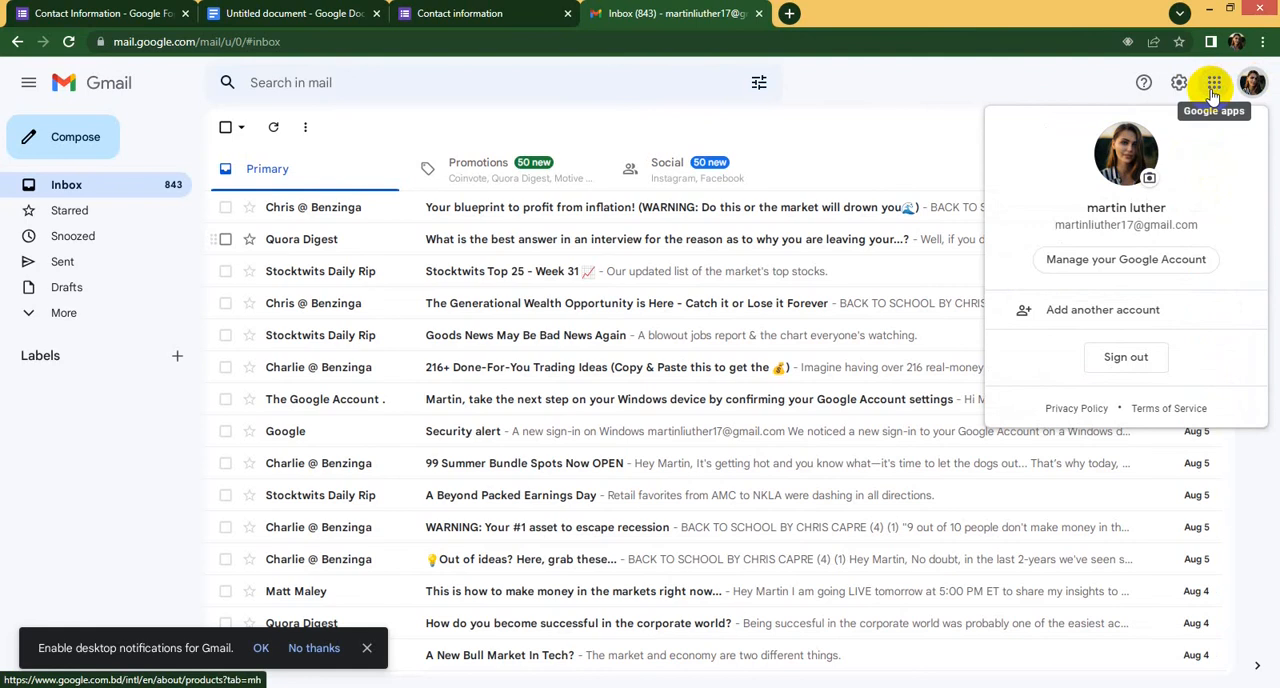
{"action": "left_click", "coordinate": [1212, 89]}
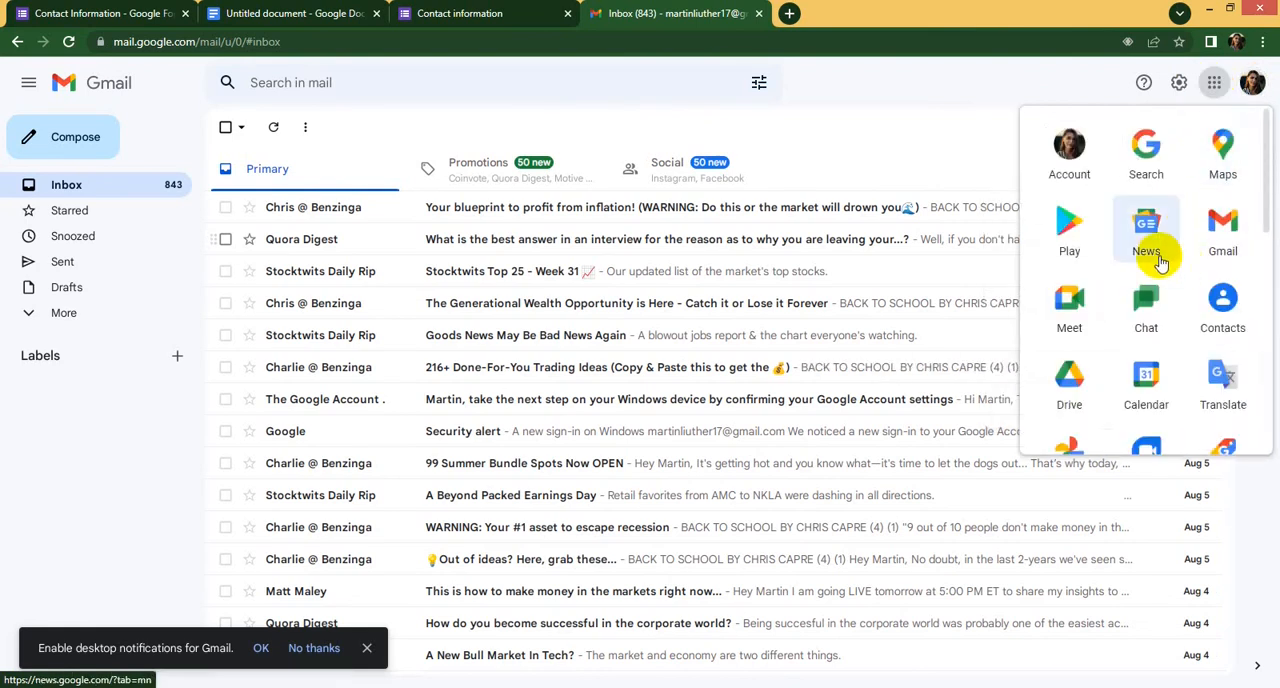
{"action": "scroll", "coordinate": [1160, 262], "scroll_direction": "down", "scroll_amount": 1}
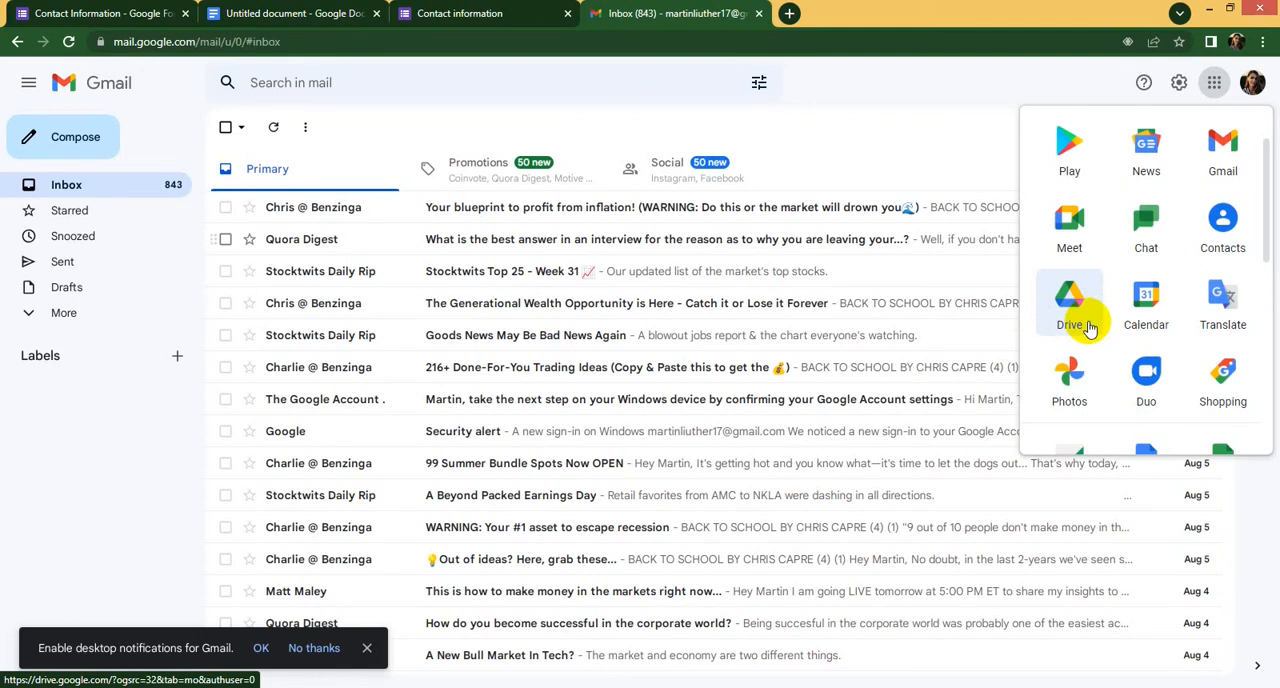
{"action": "scroll", "coordinate": [1090, 328], "scroll_direction": "down", "scroll_amount": 2}
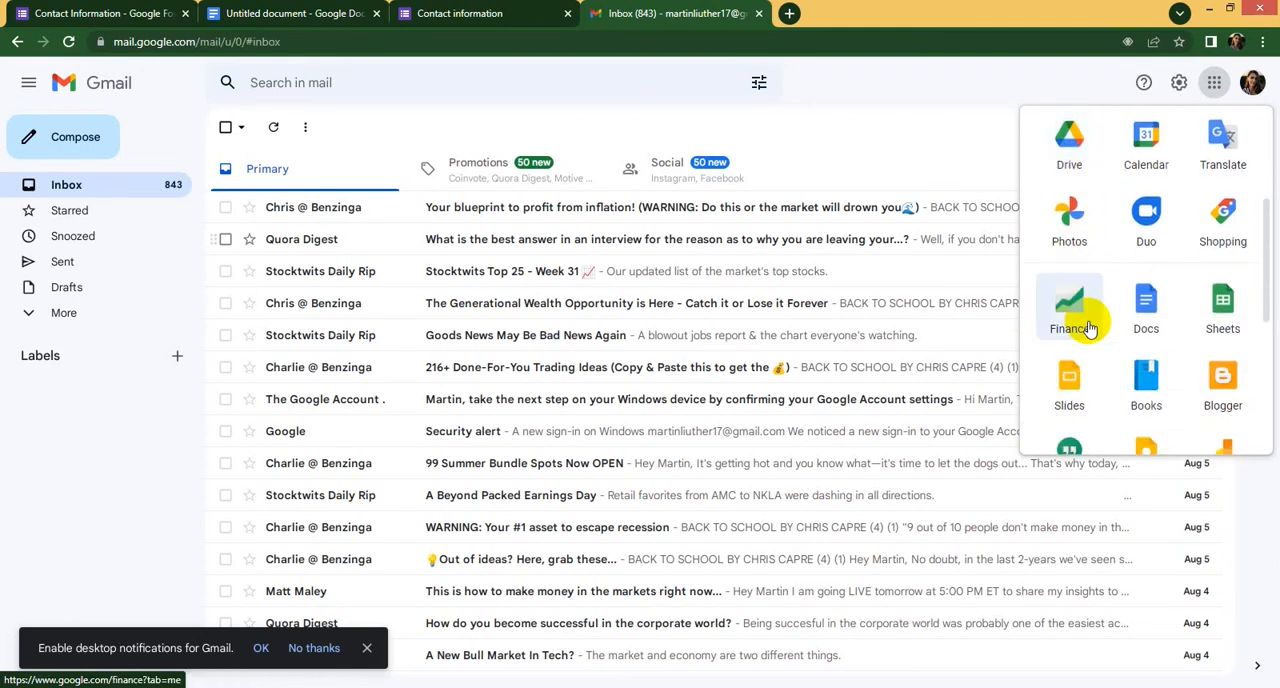
{"action": "scroll", "coordinate": [1095, 320], "scroll_direction": "down", "scroll_amount": 3}
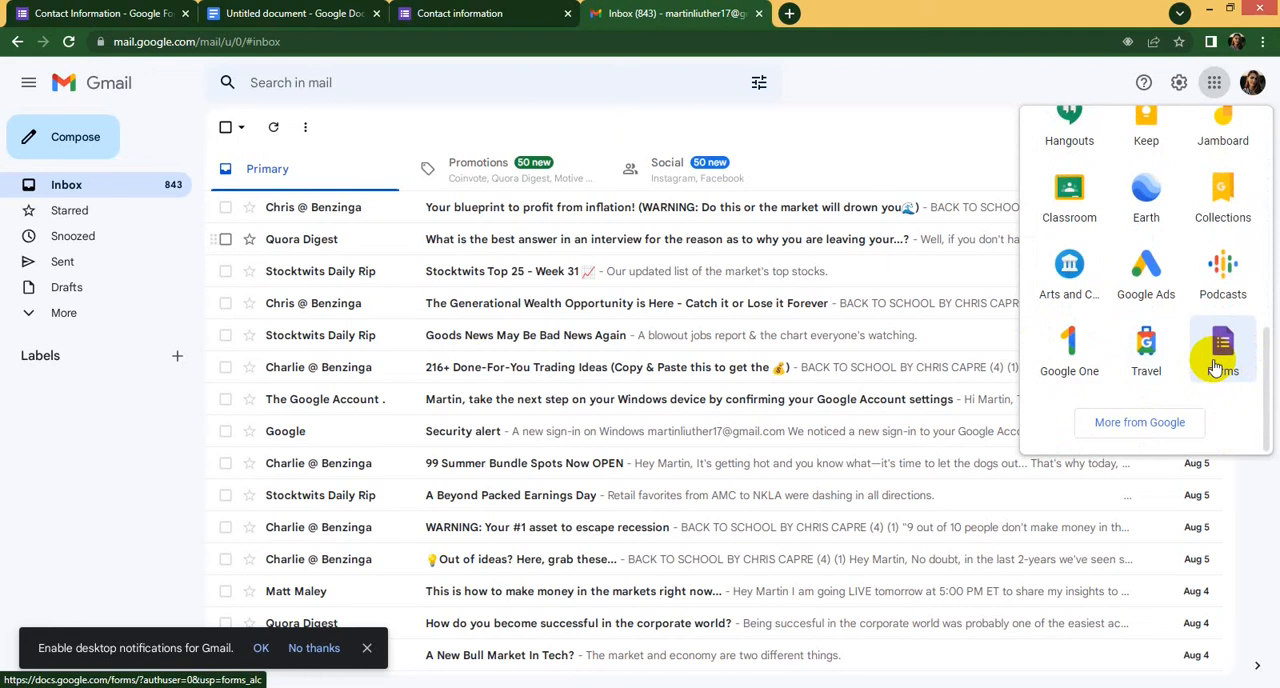
{"action": "scroll", "coordinate": [1216, 368], "scroll_direction": "up", "scroll_amount": 5}
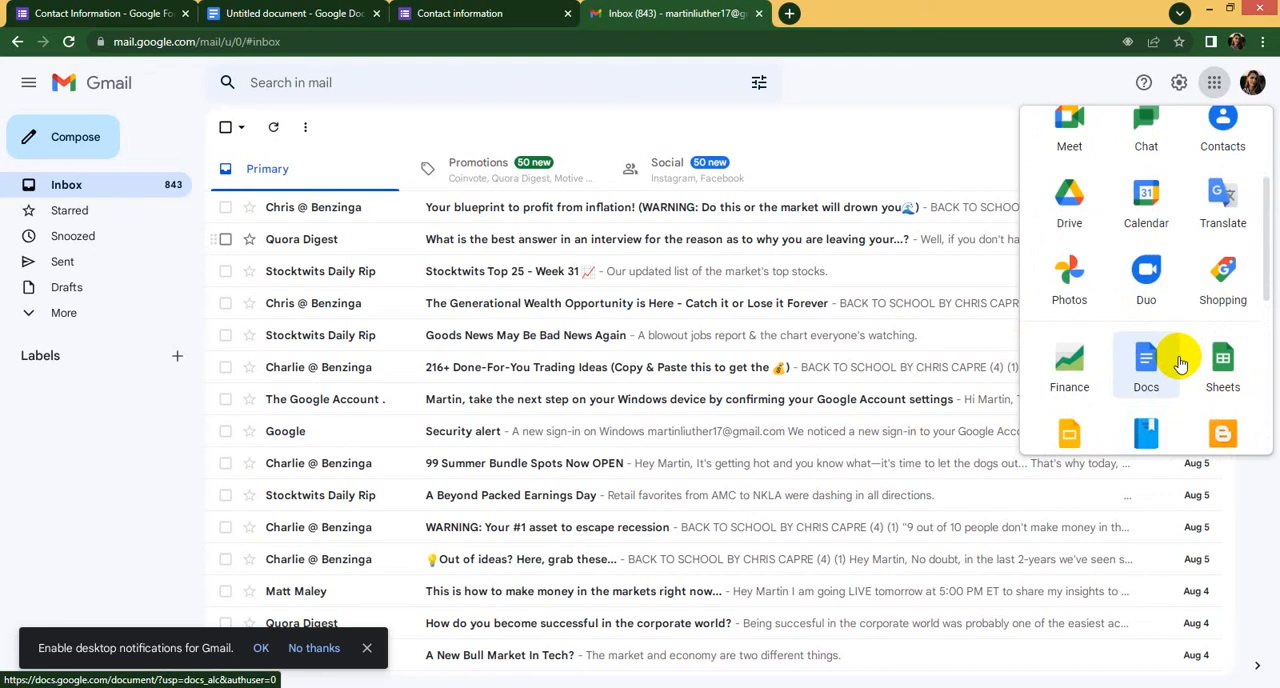
{"action": "scroll", "coordinate": [1170, 360], "scroll_direction": "down", "scroll_amount": 5}
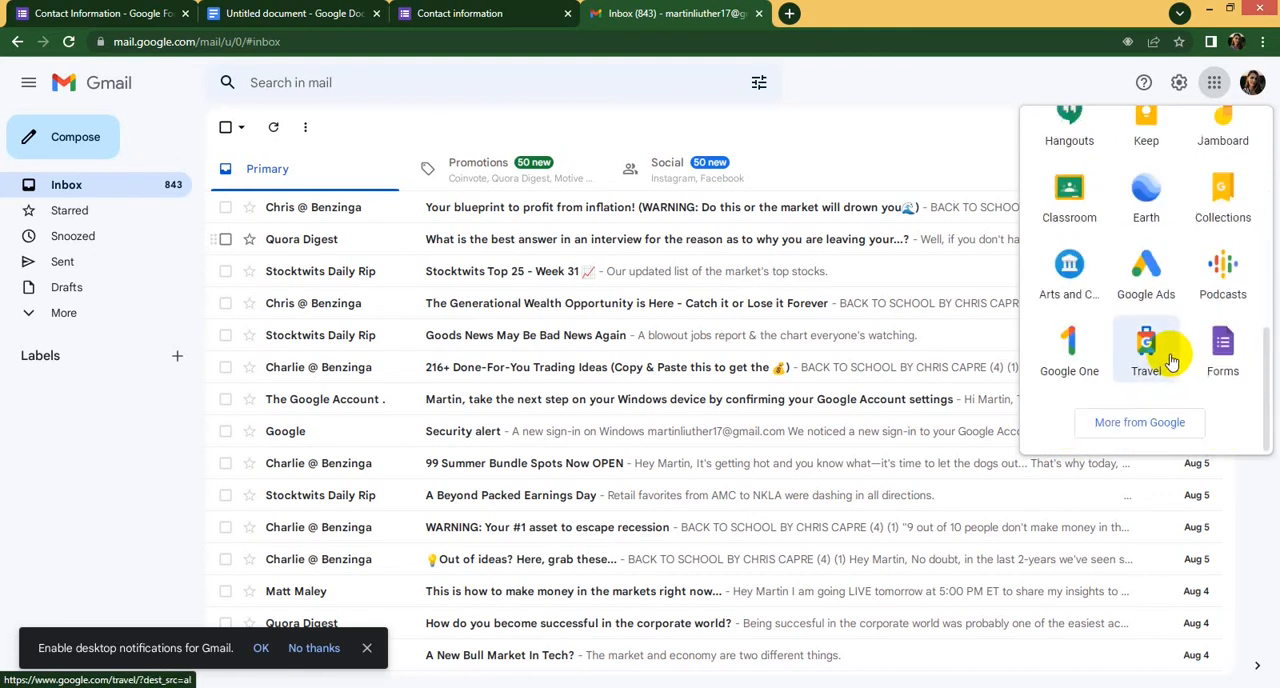
{"action": "left_click", "coordinate": [1222, 350]}
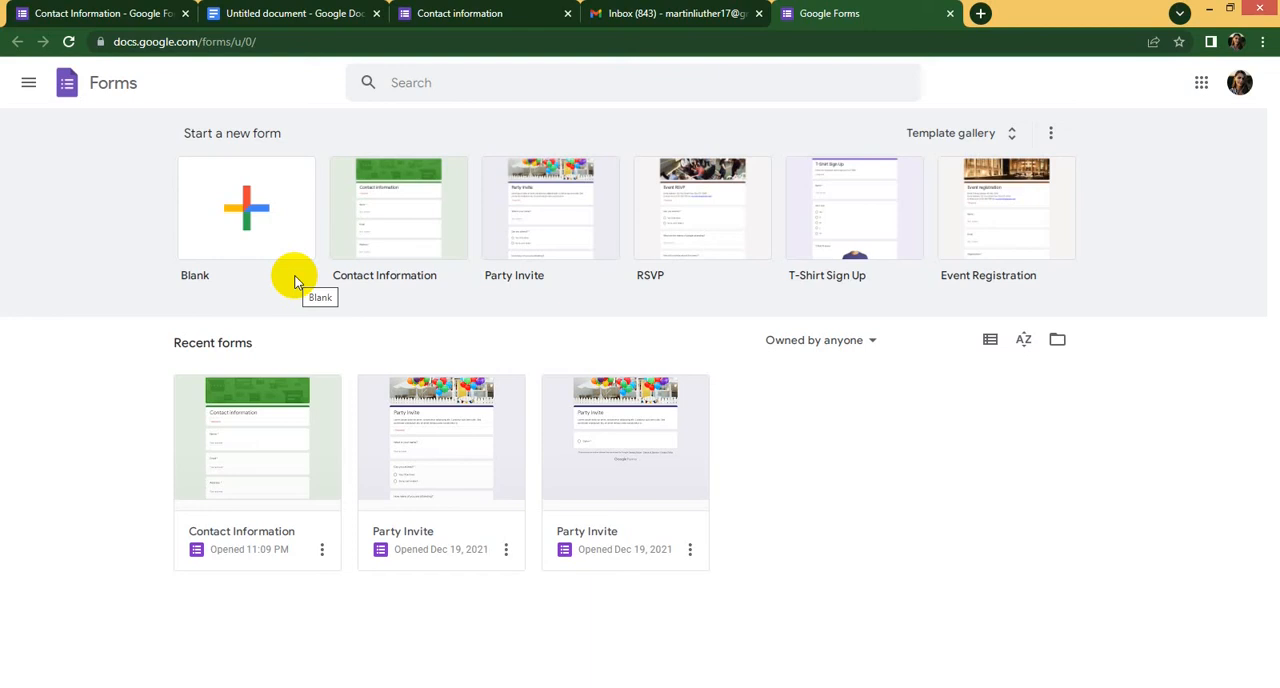
- Review the "Gmail account" and "Project Name & Details" requirements in the untitled document by highlighting them
{"action": "left_click", "coordinate": [300, 14]}
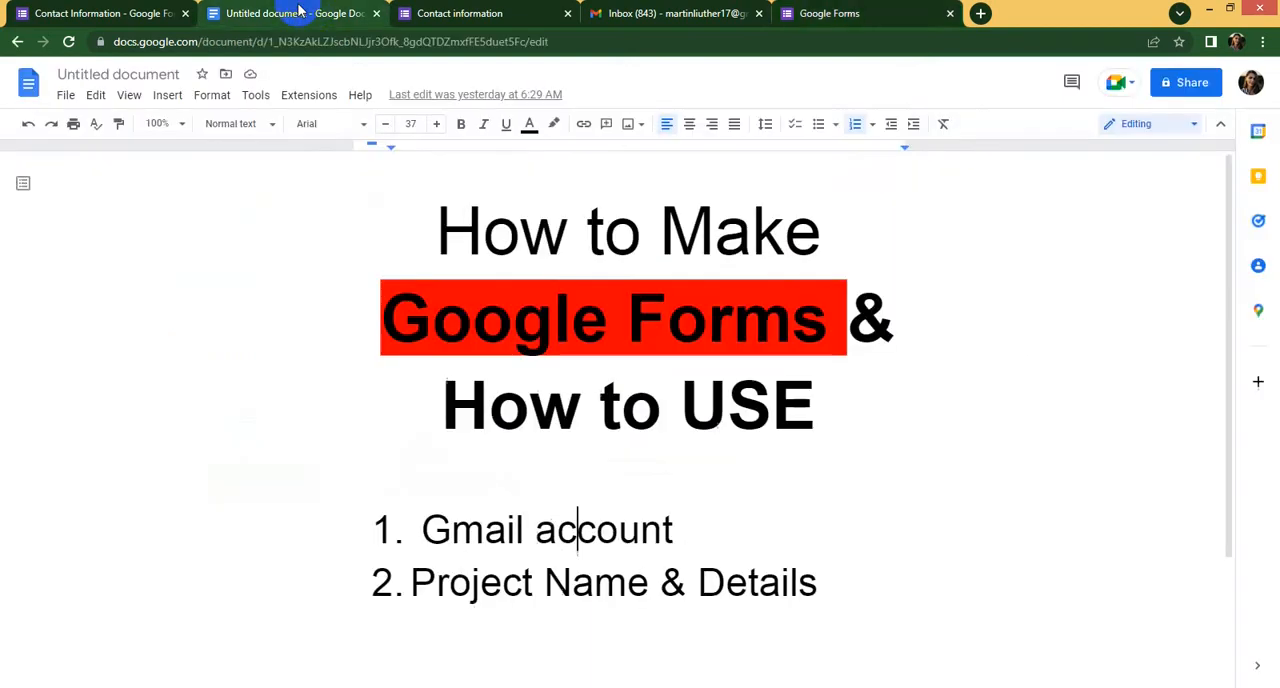
{"action": "left_click_drag", "start_coordinate": [674, 530], "coordinate": [431, 531]}
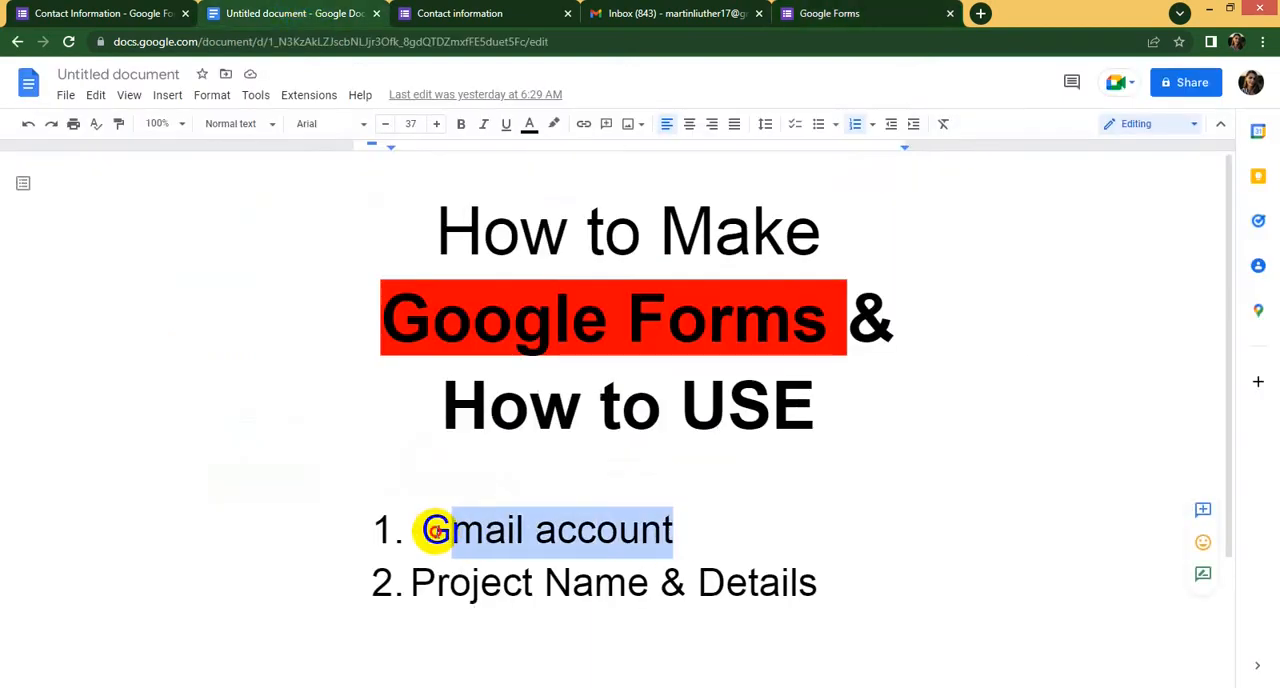
{"action": "left_click_drag", "start_coordinate": [436, 583], "coordinate": [837, 586]}
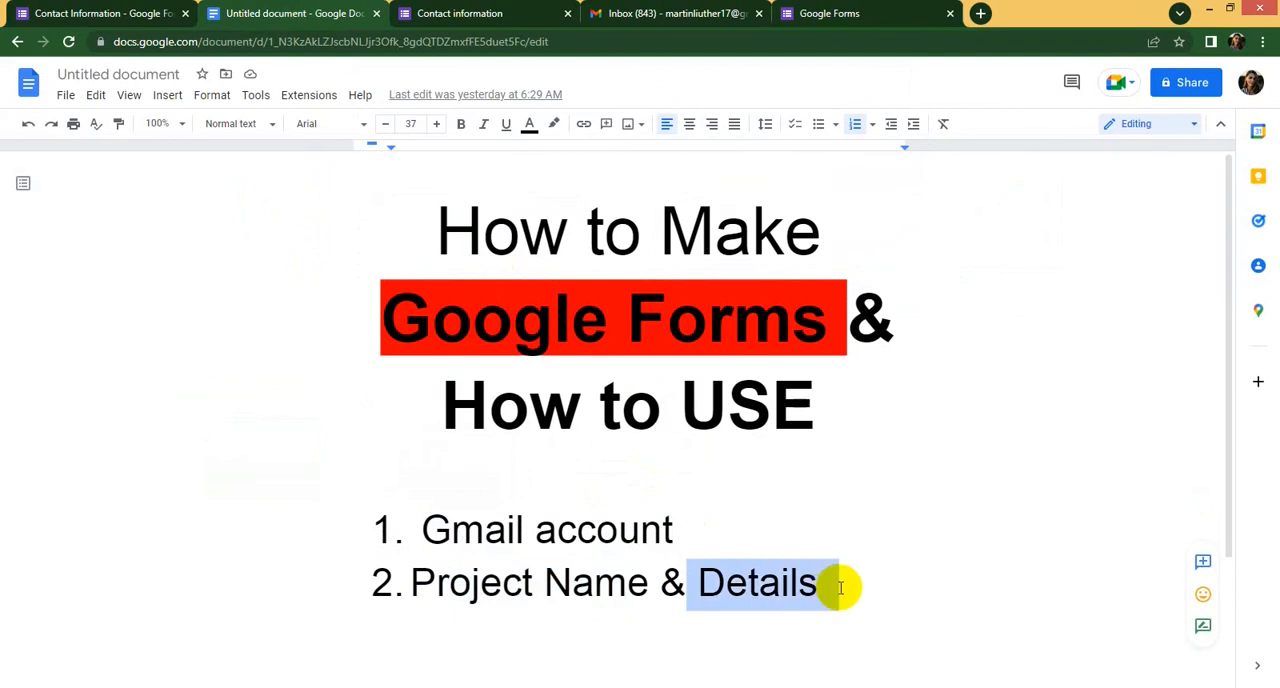
{"action": "left_click", "coordinate": [857, 586]}
- Return to the Google Forms home page and create a new blank form
{"action": "left_click", "coordinate": [808, 10]}
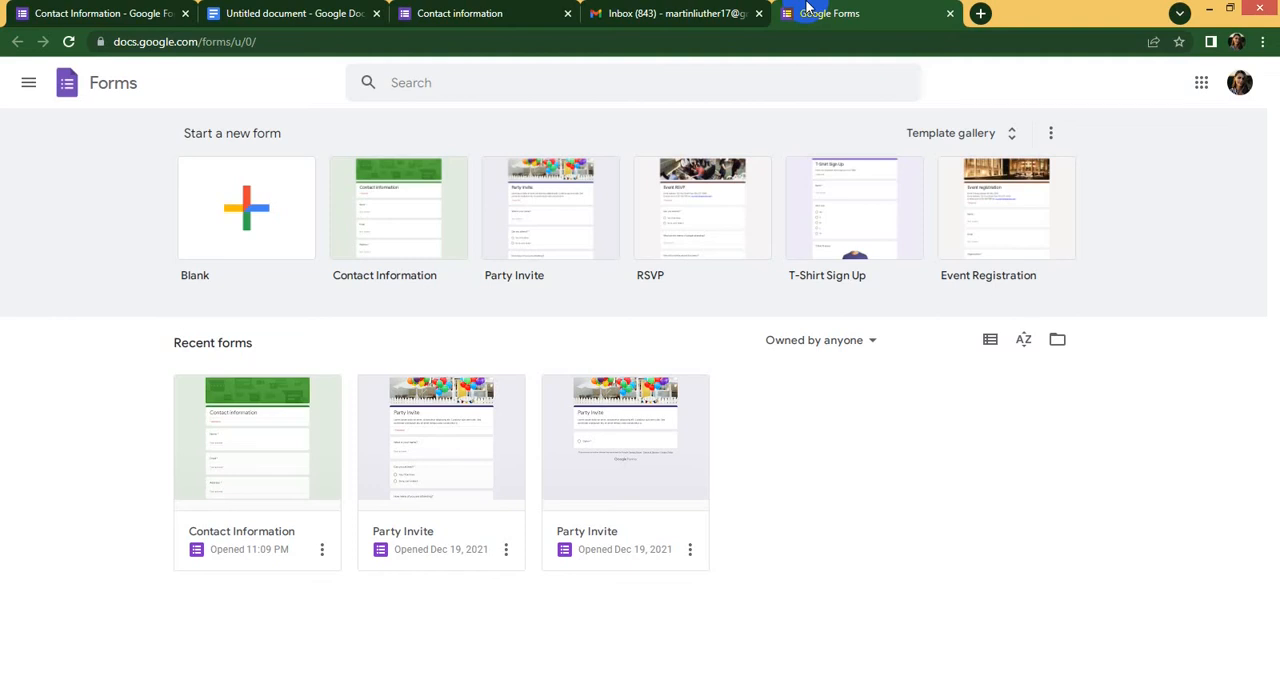
{"action": "left_click", "coordinate": [266, 230]}
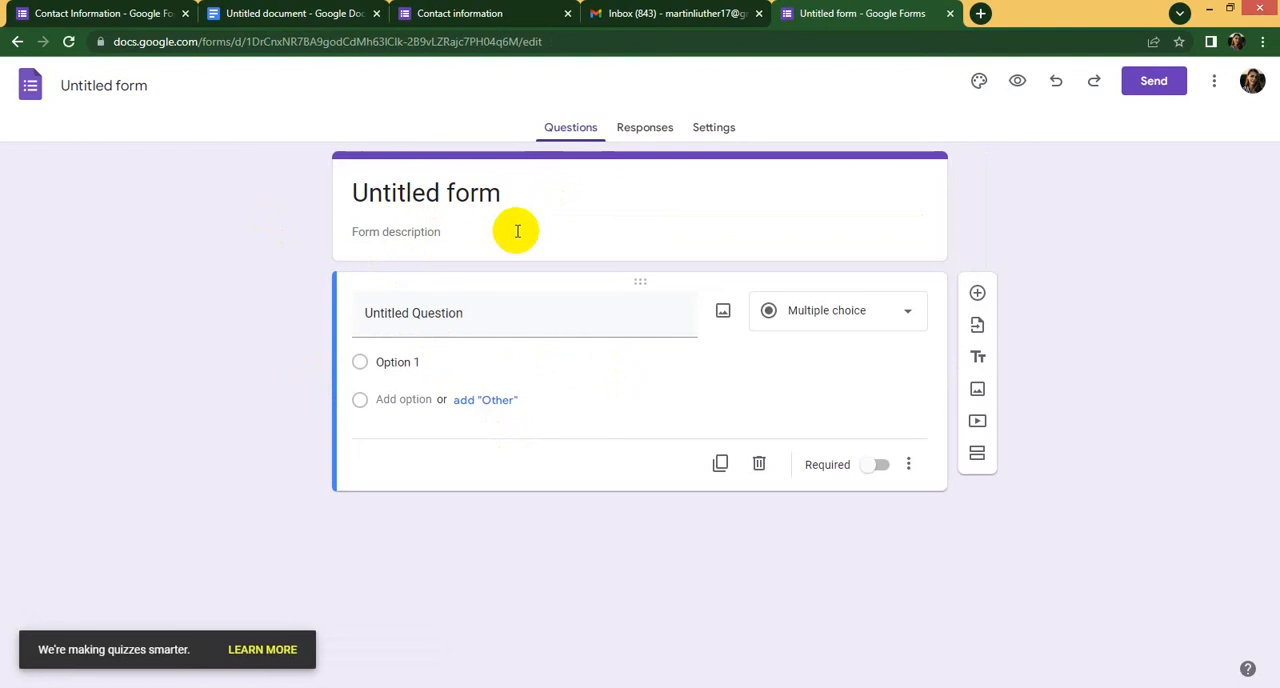
- Replace the form's "Untitled form" heading with the title "Lead Collect"
{"action": "left_click", "coordinate": [517, 194]}
{"action": "triple_click", "coordinate": [520, 198]}
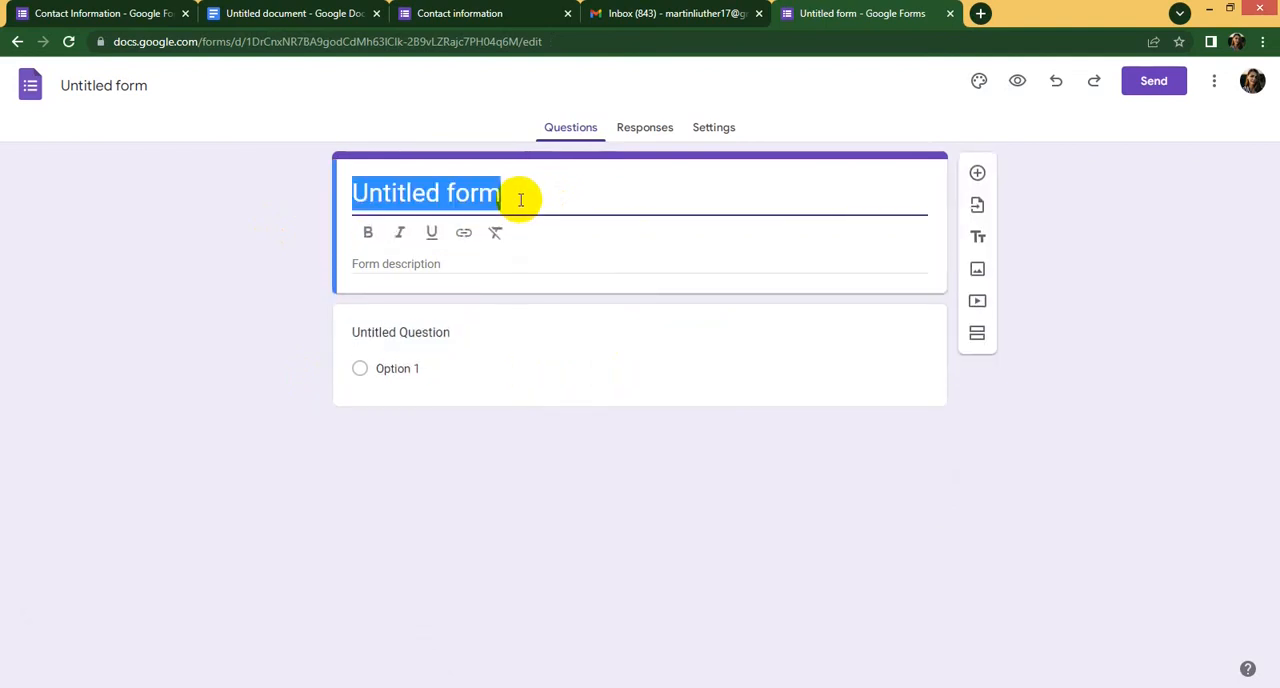
{"action": "type", "text": "L"}
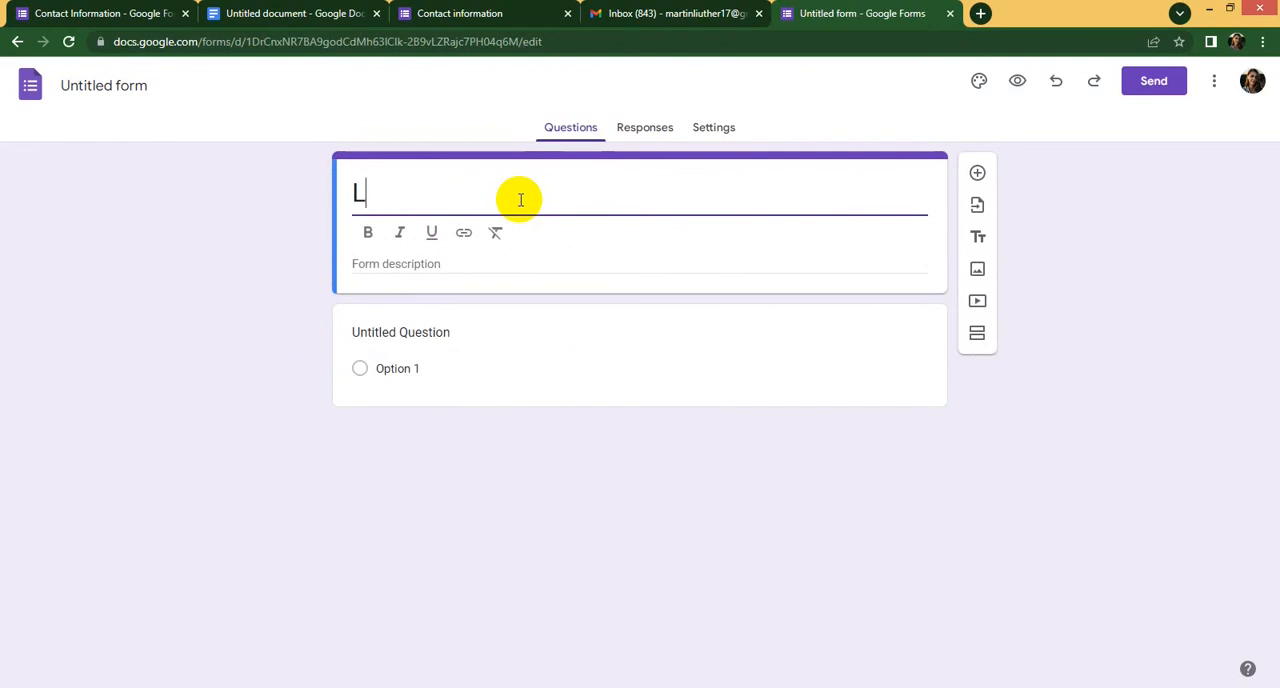
{"action": "type", "text": "ead "}
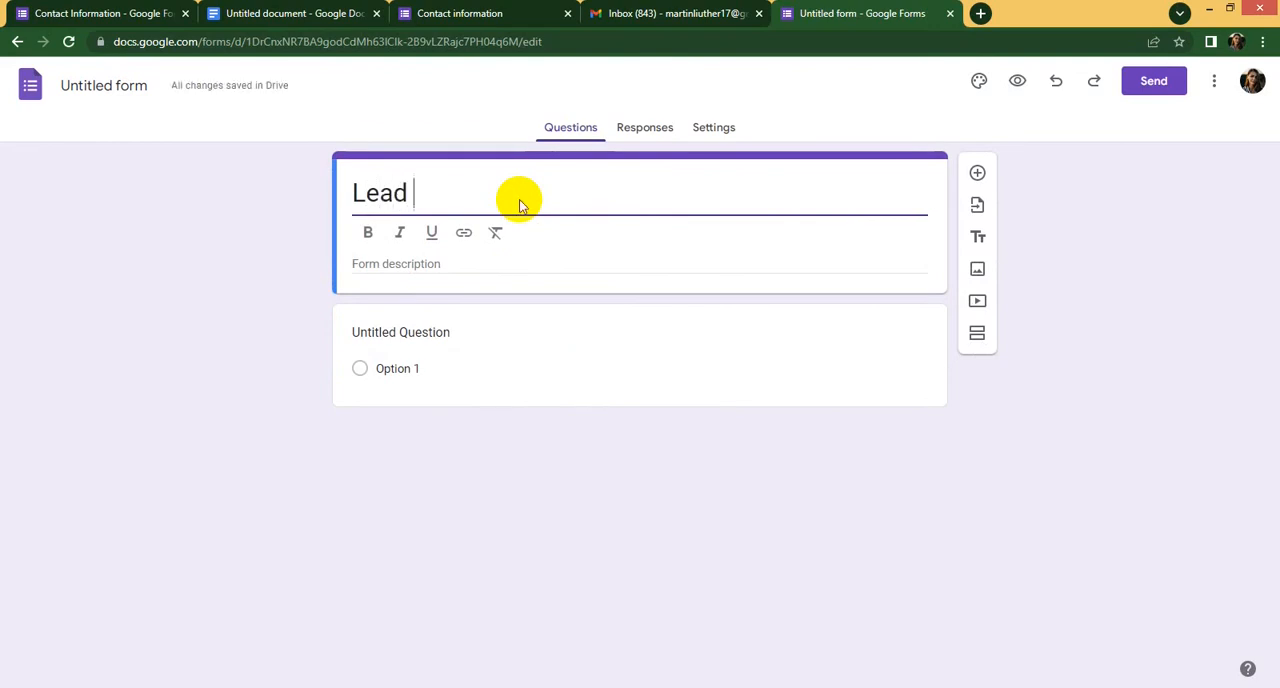
{"action": "type", "text": "Collect"}
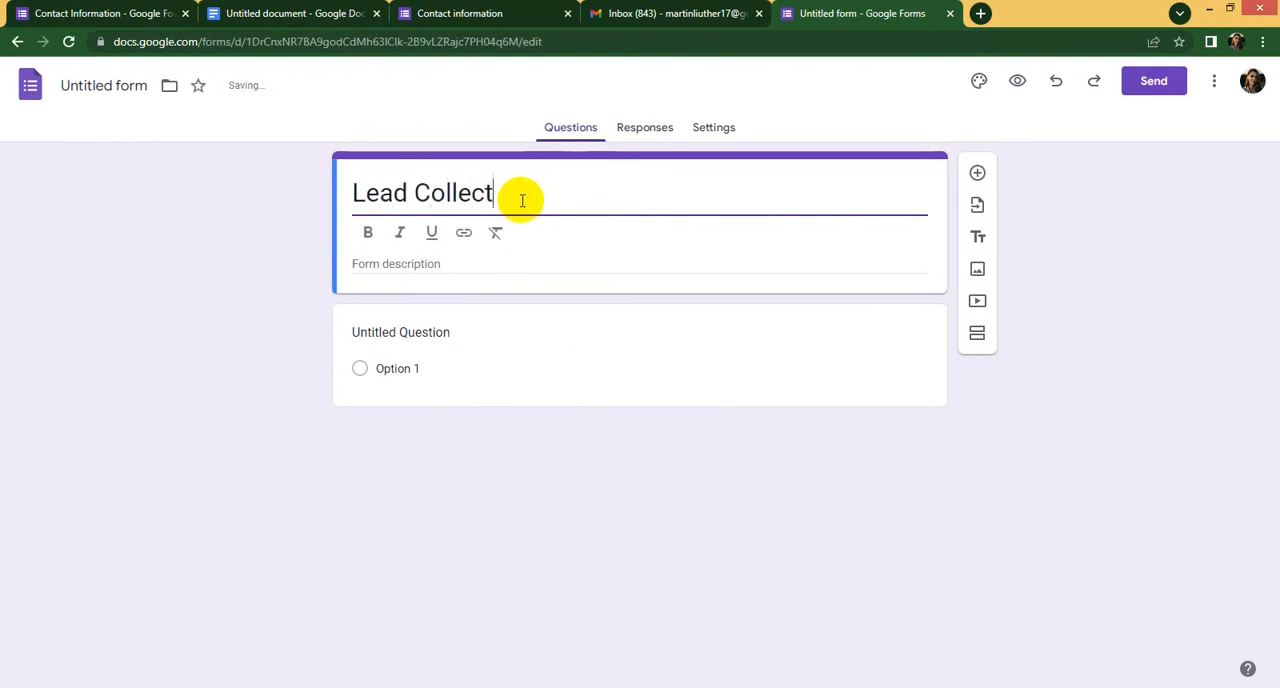
{"action": "left_click", "coordinate": [447, 261]}
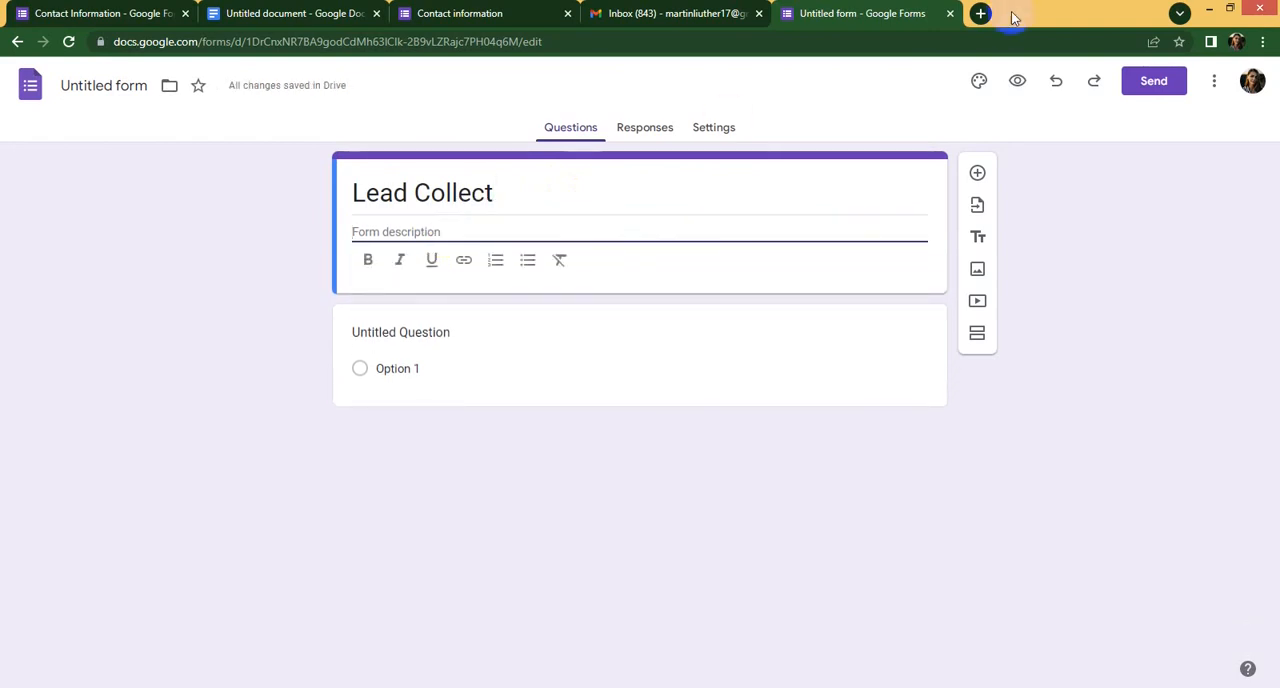
- Search the web for "lream ipsum" in a new browser tab and open the lipsum.com site
{"action": "left_click", "coordinate": [980, 13]}
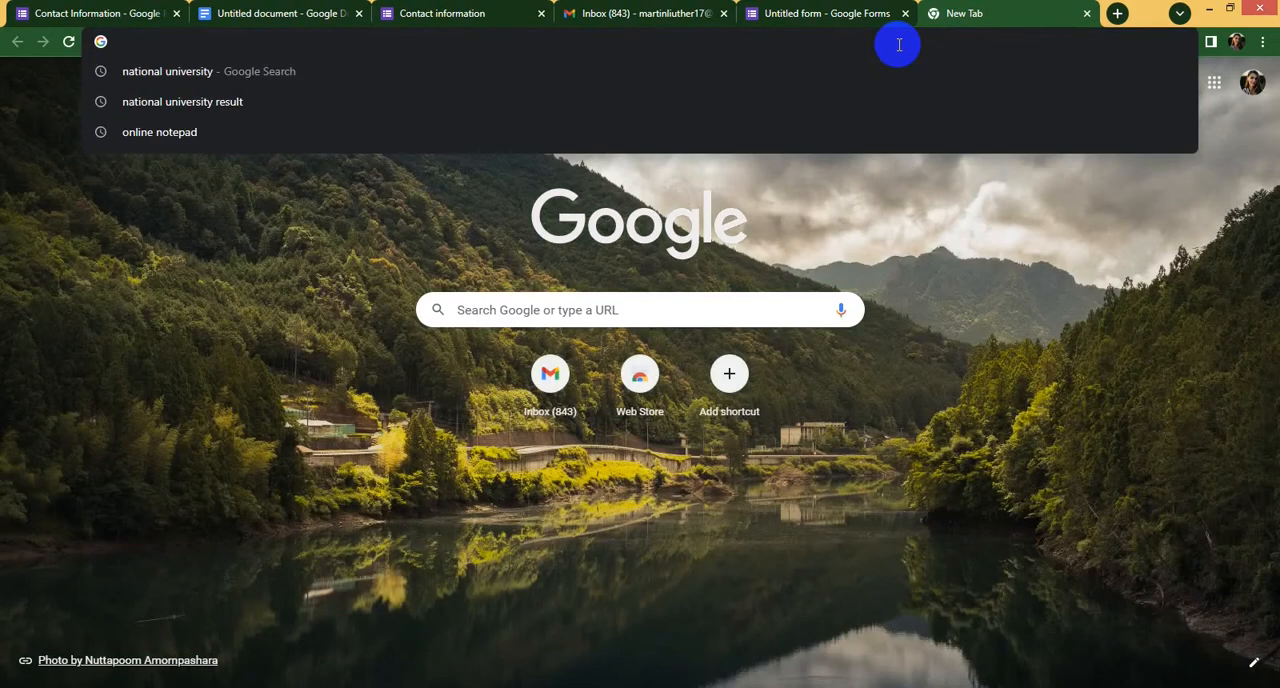
{"action": "type", "text": "lream i"}
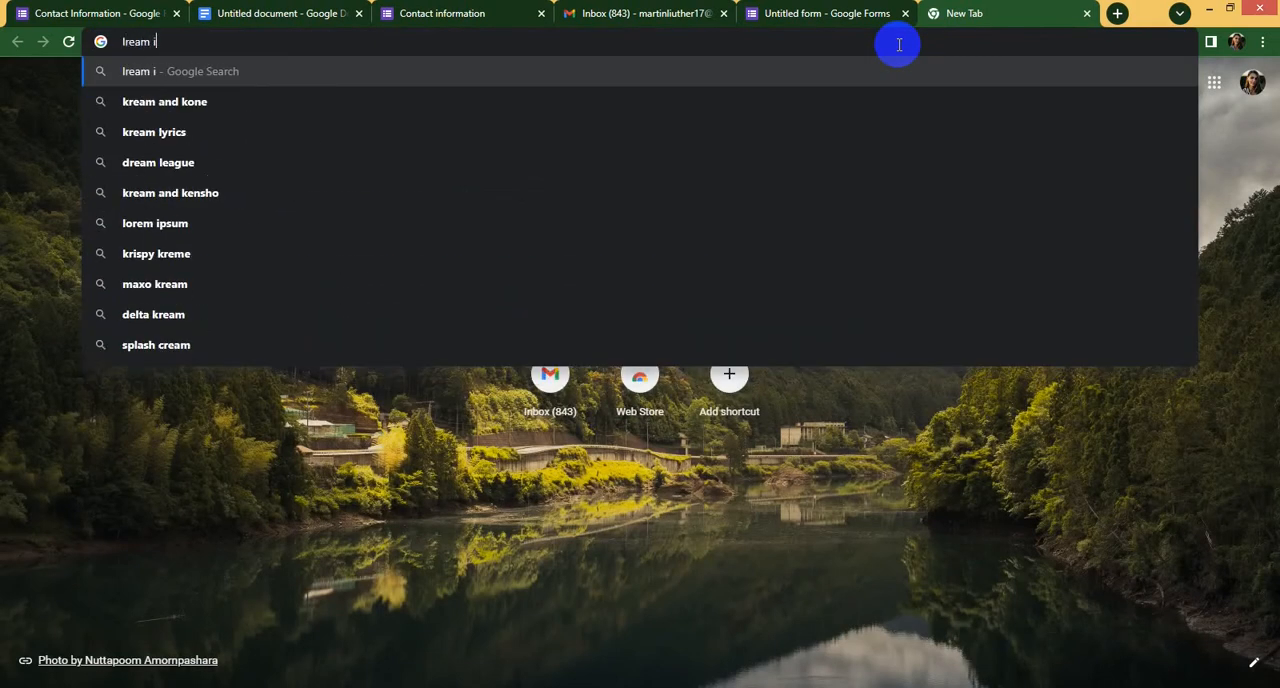
{"action": "type", "text": "ps"}
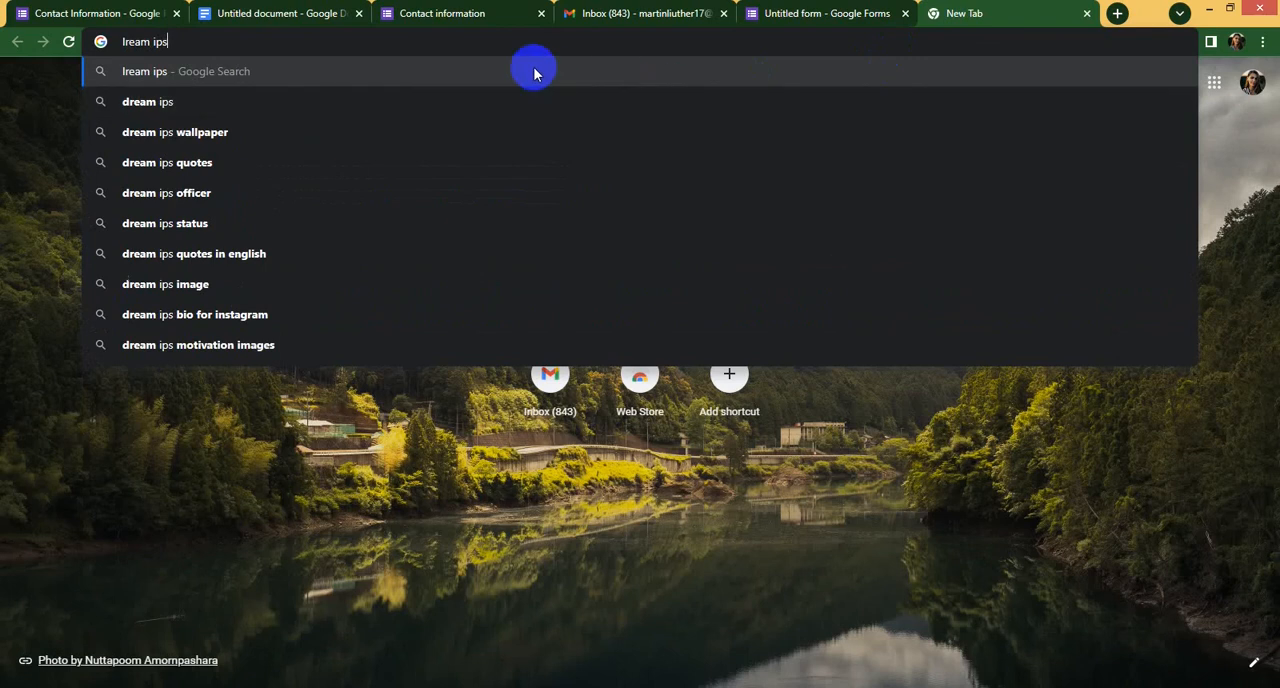
{"action": "type", "text": "um"}
{"action": "key", "text": "Return"}
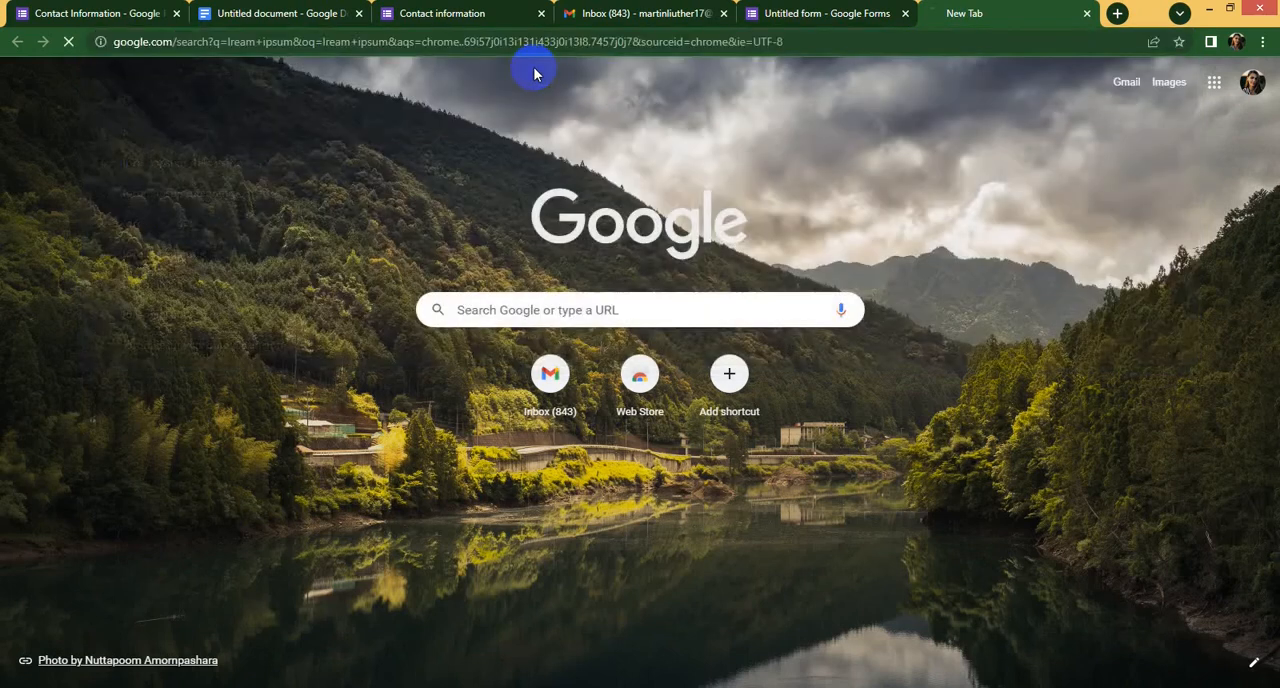
{"action": "left_click", "coordinate": [262, 294]}
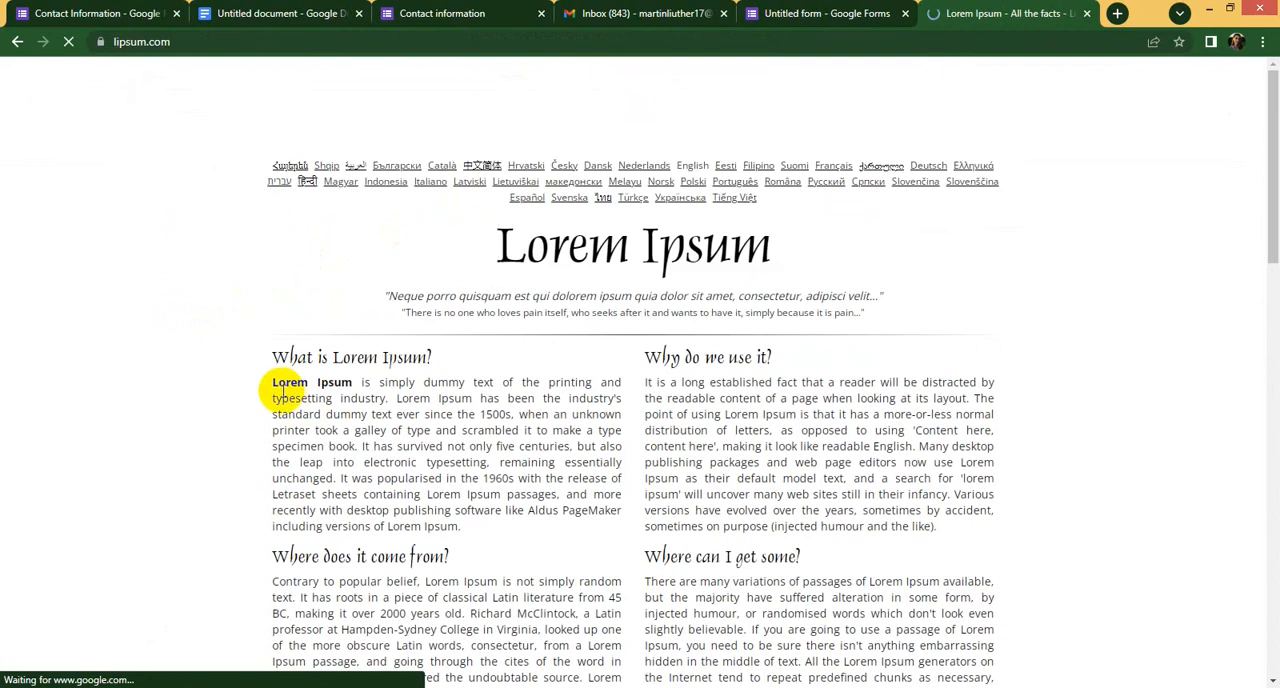
- Copy the "What is Lorem Ipsum?" paragraph from its start through "galley of type and" and paste it as the form description
{"action": "left_click_drag", "start_coordinate": [269, 384], "coordinate": [370, 432]}
{"action": "left_click", "coordinate": [430, 442]}
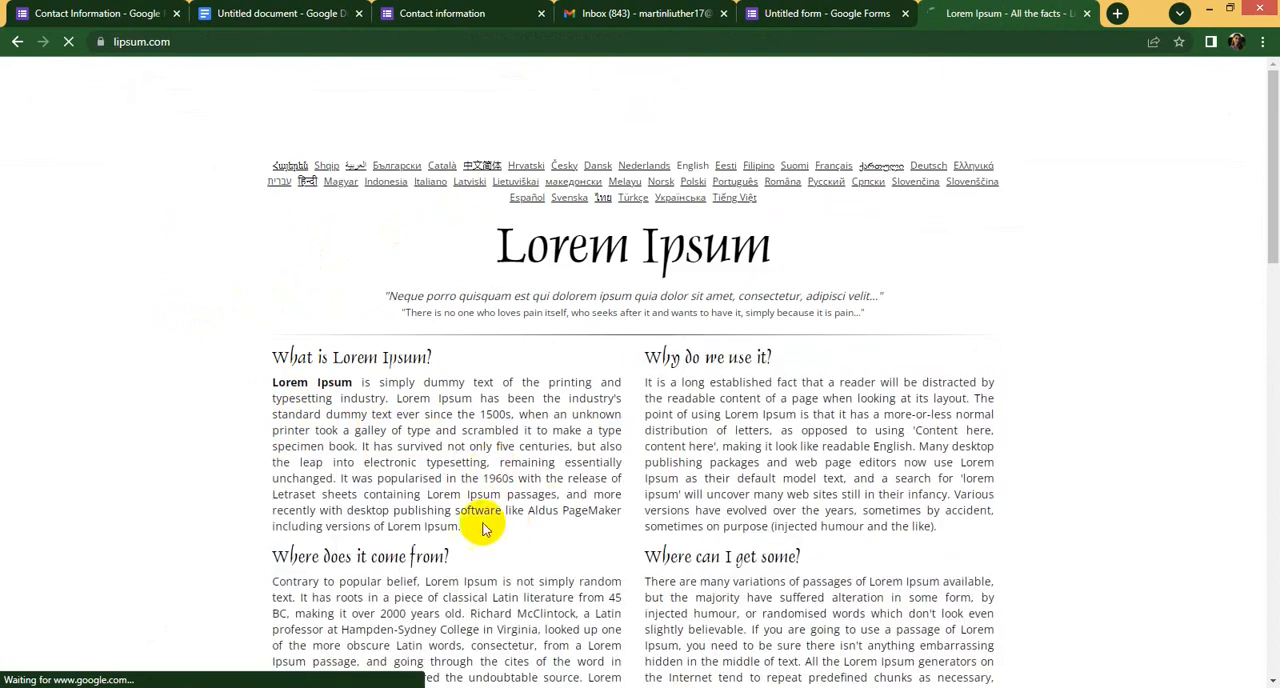
{"action": "left_click_drag", "start_coordinate": [452, 430], "coordinate": [274, 383]}
{"action": "key", "text": "ctrl+c"}
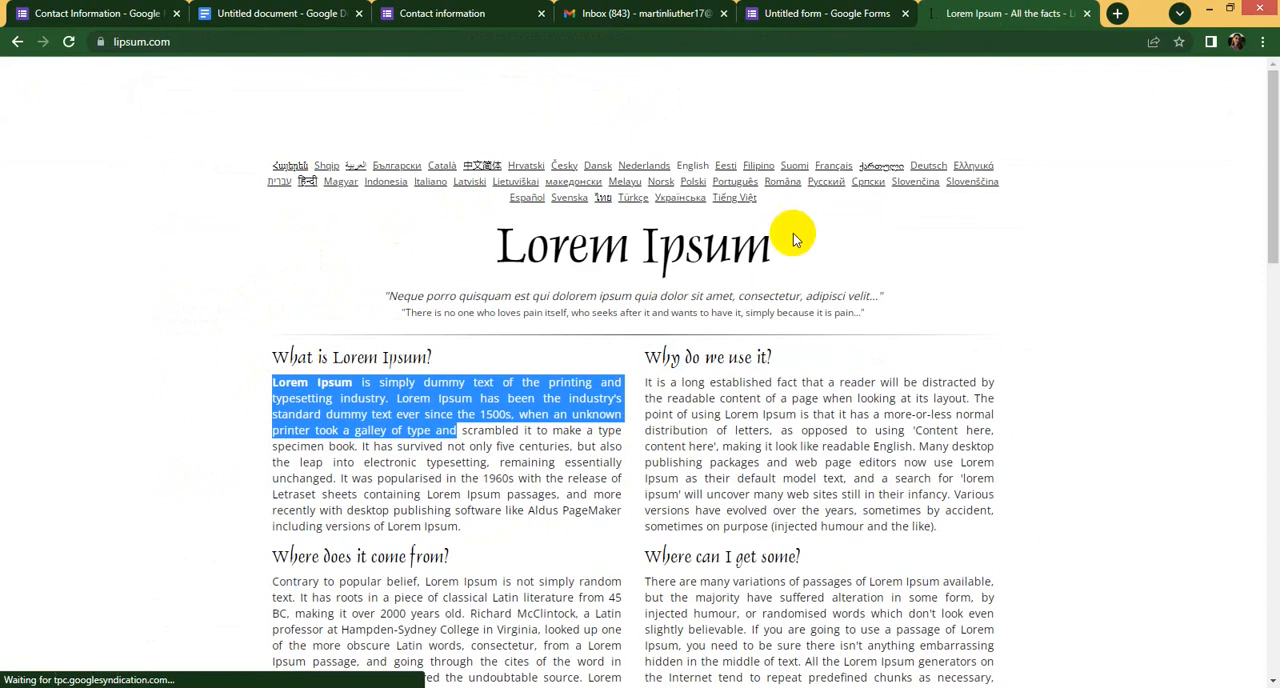
{"action": "left_click", "coordinate": [790, 14]}
{"action": "key", "text": "ctrl+v"}
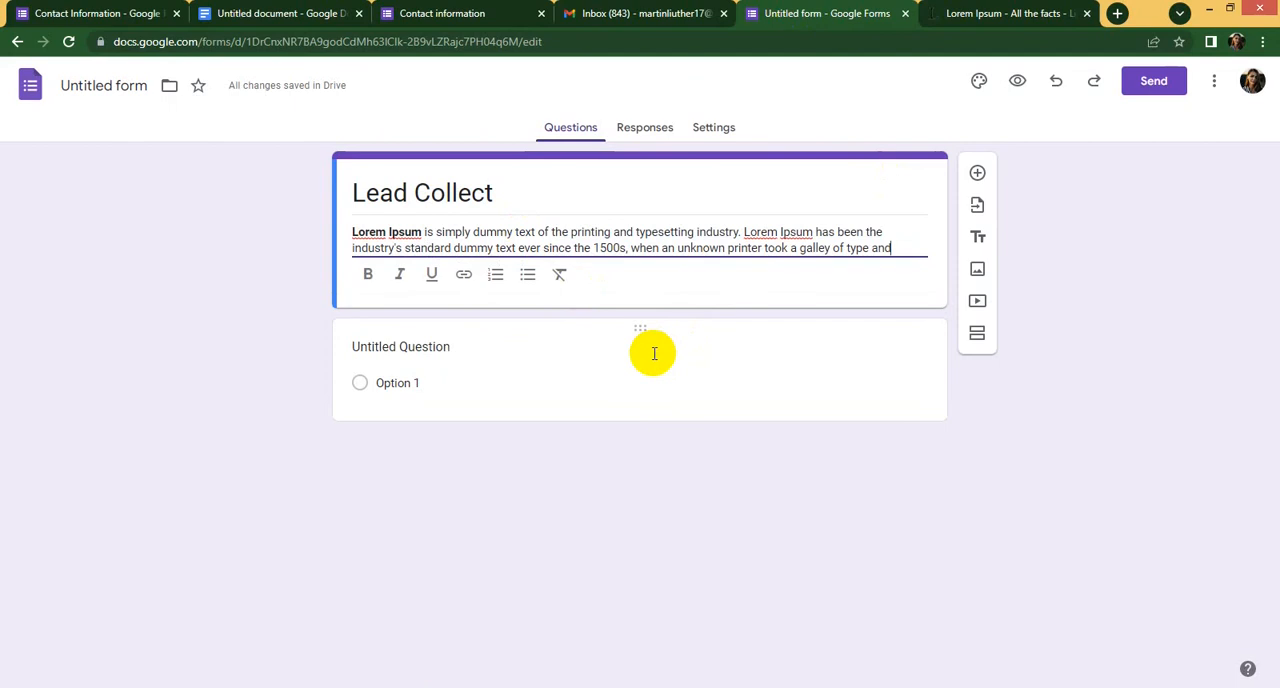
{"action": "left_click", "coordinate": [892, 398]}
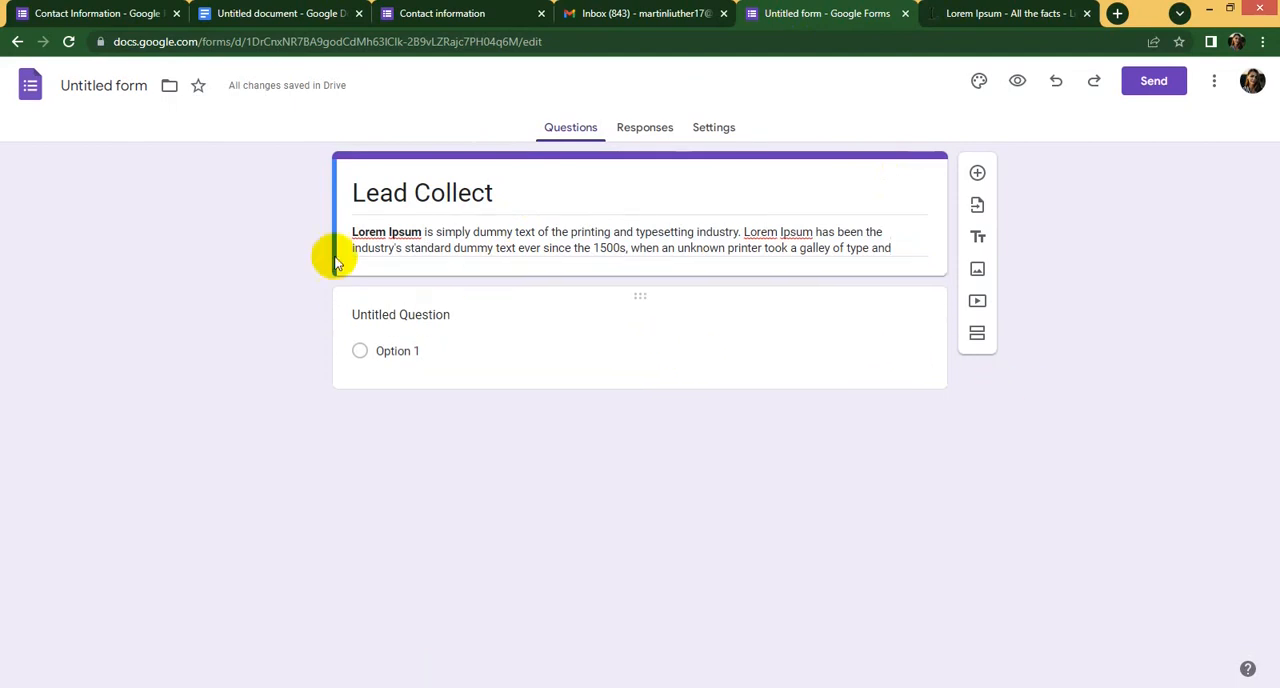
{"action": "left_click", "coordinate": [519, 190]}
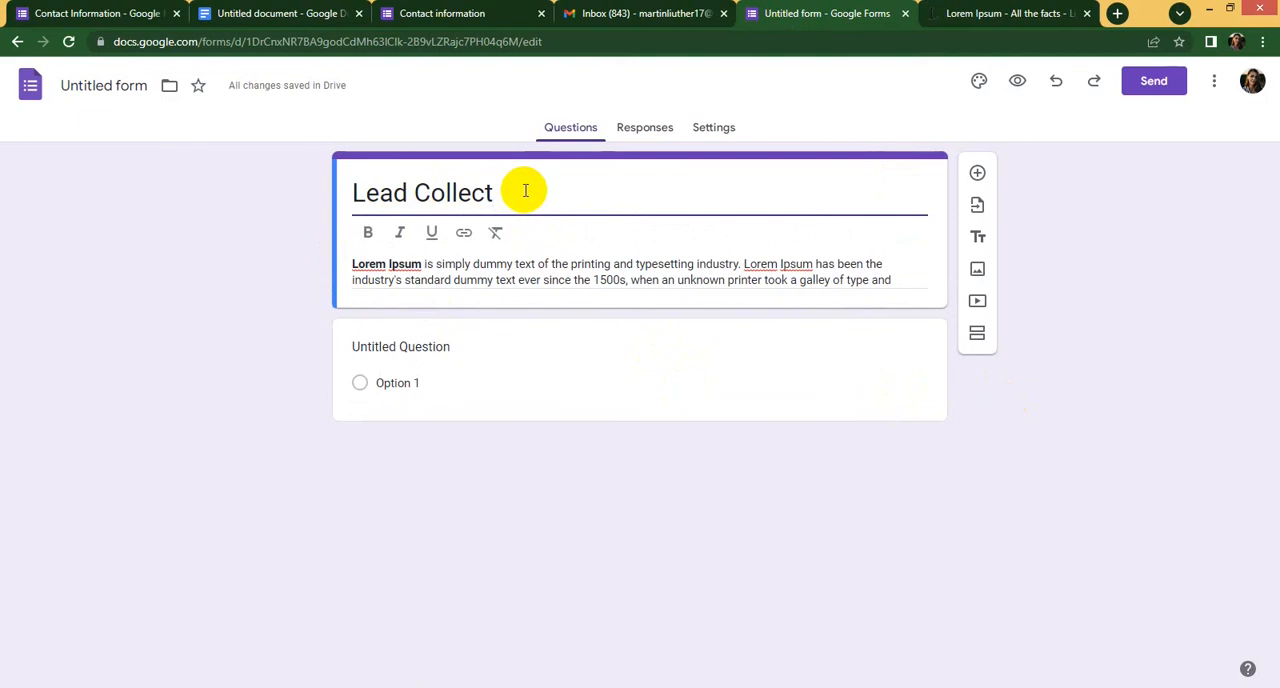
{"action": "left_click", "coordinate": [499, 266]}
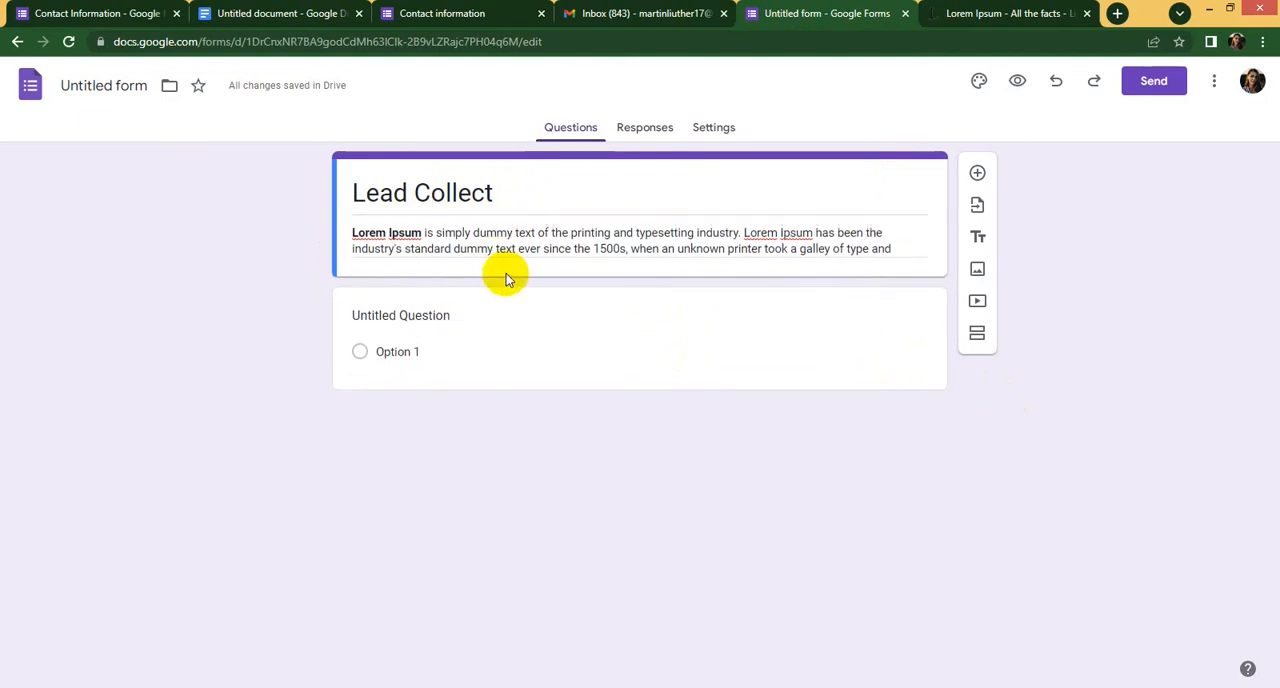
{"action": "triple_click", "coordinate": [520, 248]}
- Set the text of the untitled first question to "What is your Name ?"
{"action": "left_click", "coordinate": [519, 376]}
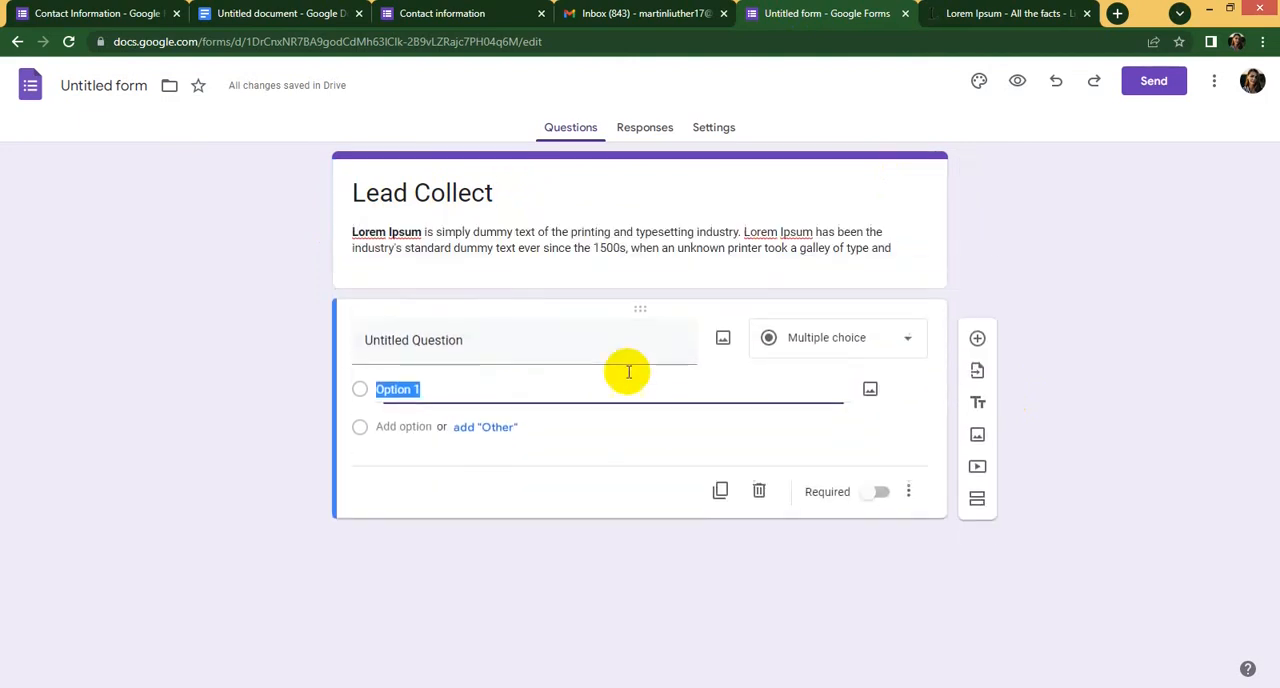
{"action": "left_click", "coordinate": [587, 337]}
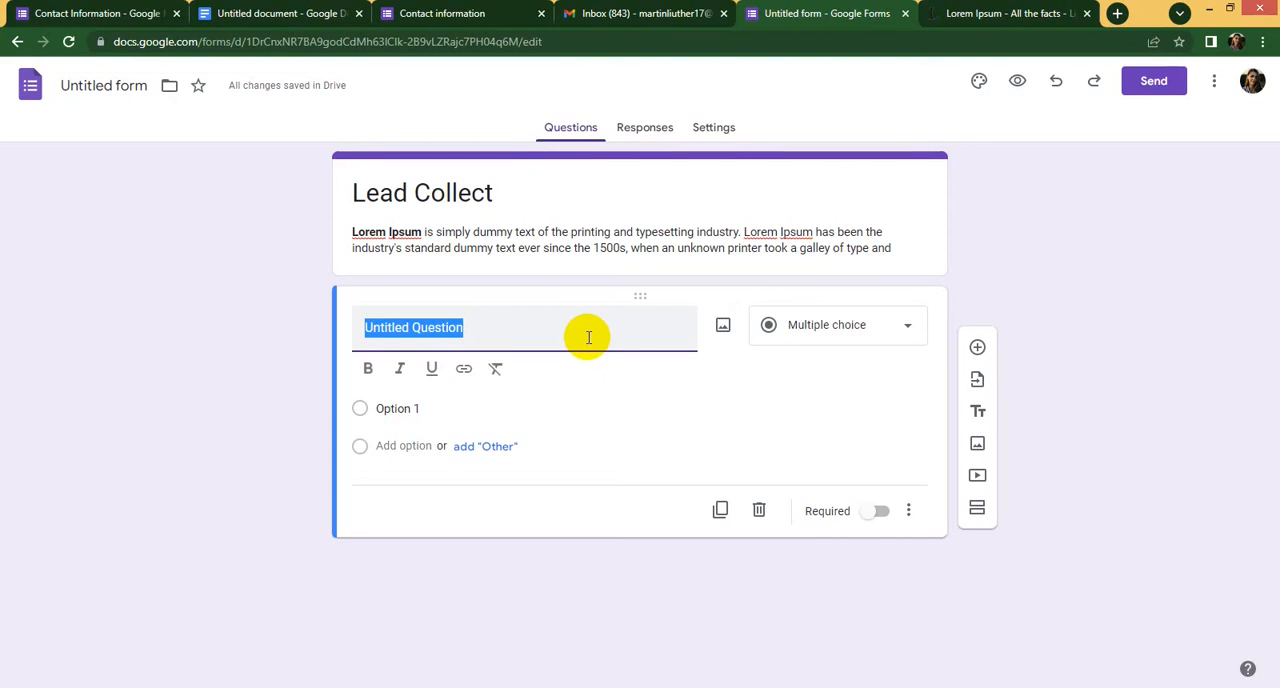
{"action": "type", "text": "W"}
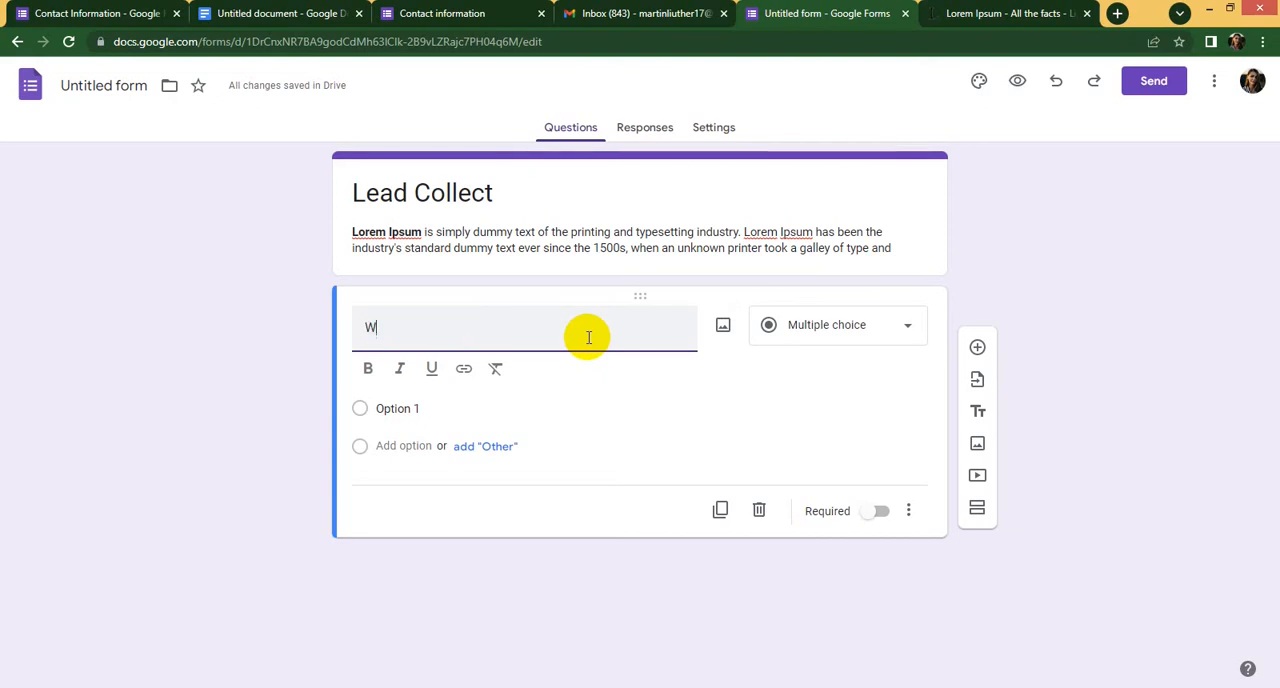
{"action": "type", "text": "hat is "}
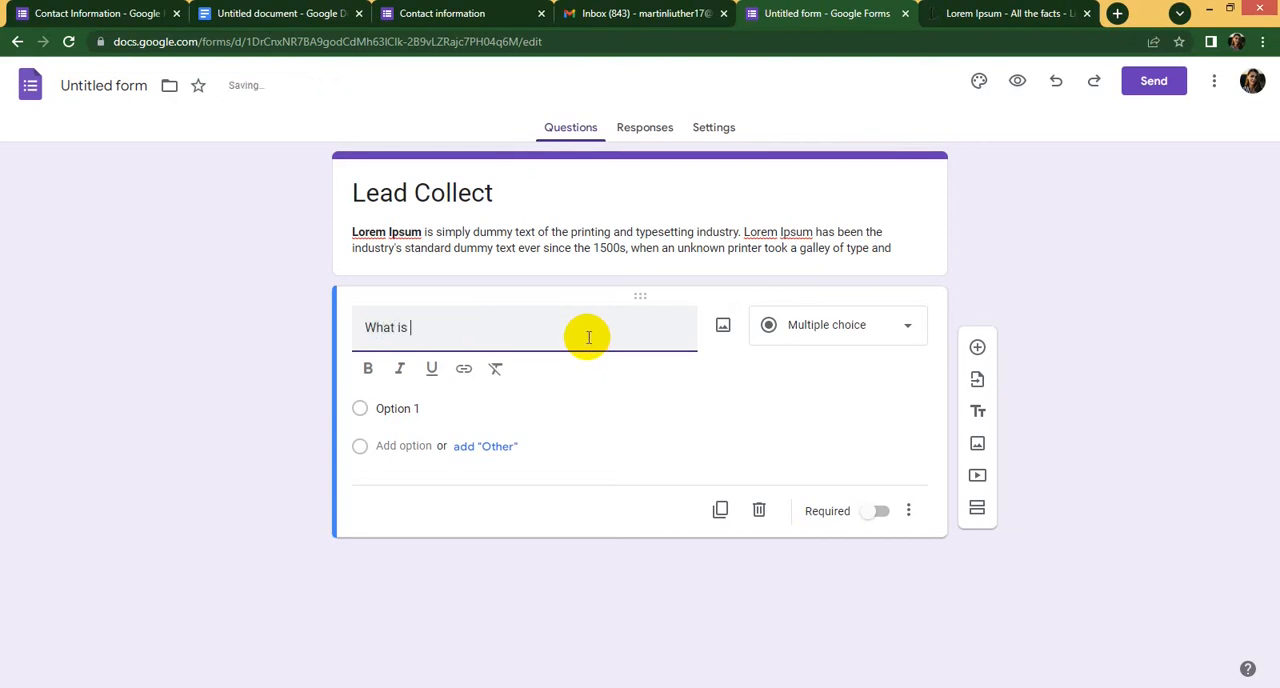
{"action": "type", "text": "your Nam"}
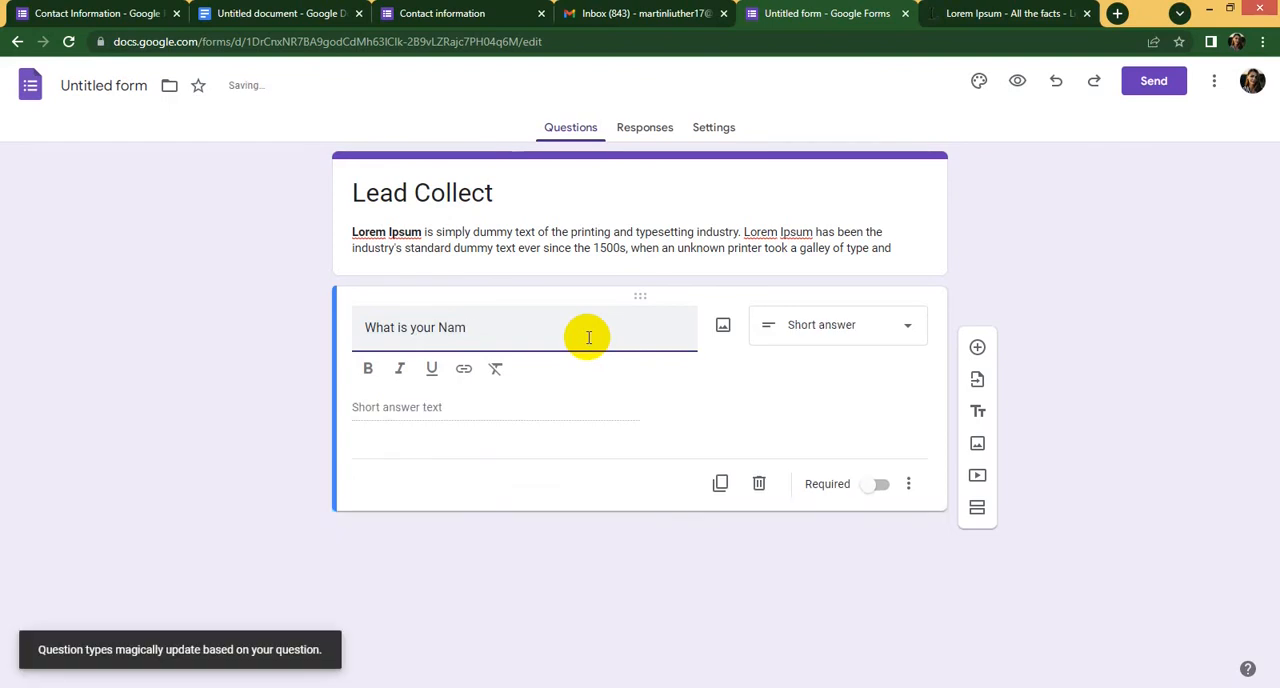
{"action": "type", "text": "e"}
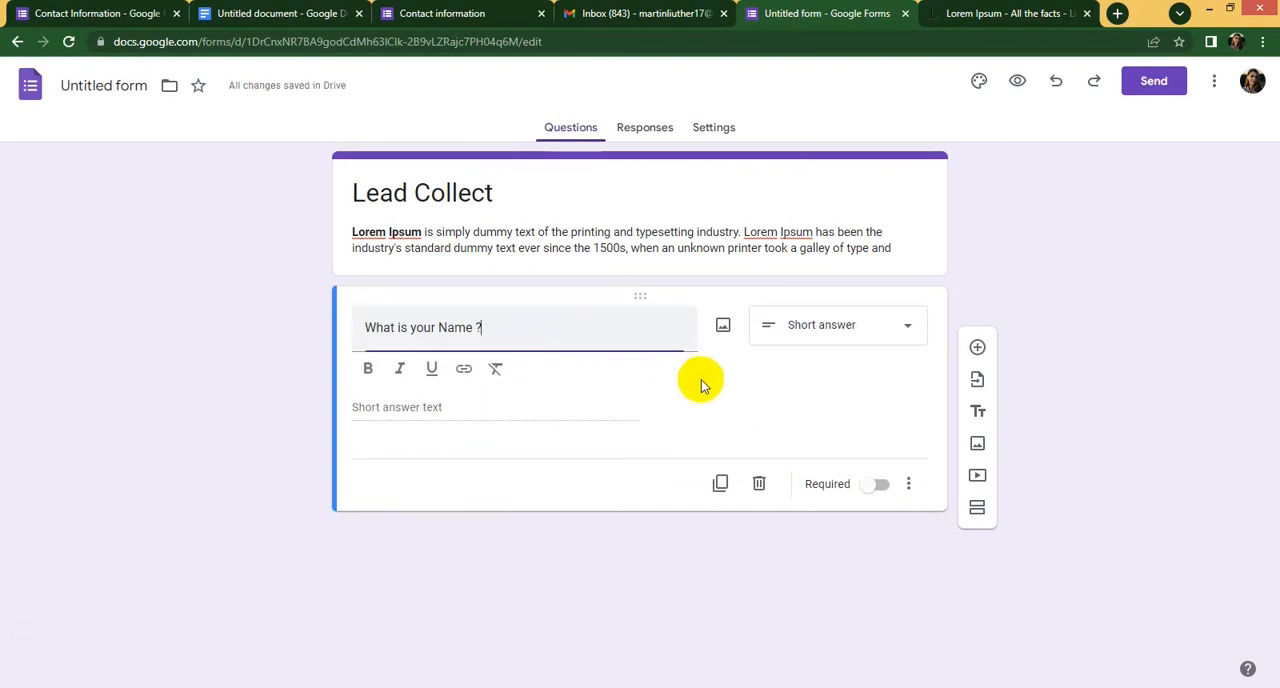
{"action": "left_click", "coordinate": [428, 407]}
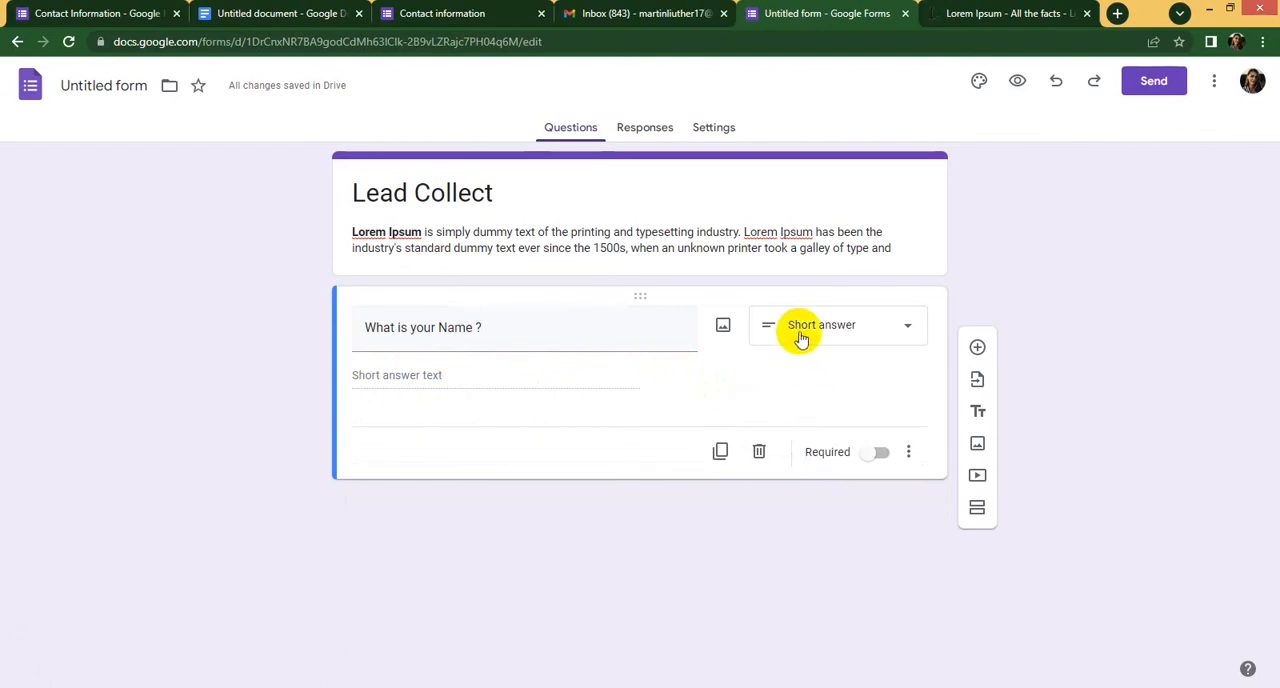
- View the answer types available for the name question and make the question required
{"action": "left_click", "coordinate": [911, 333]}
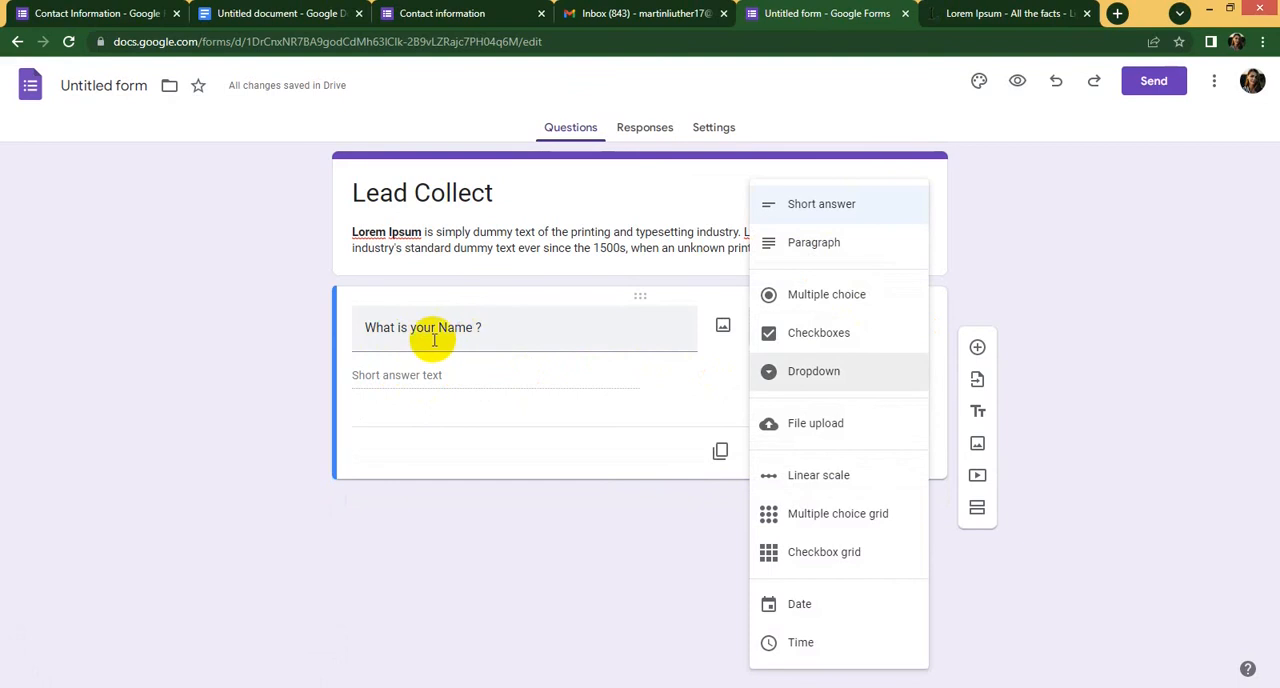
{"action": "left_click", "coordinate": [470, 380]}
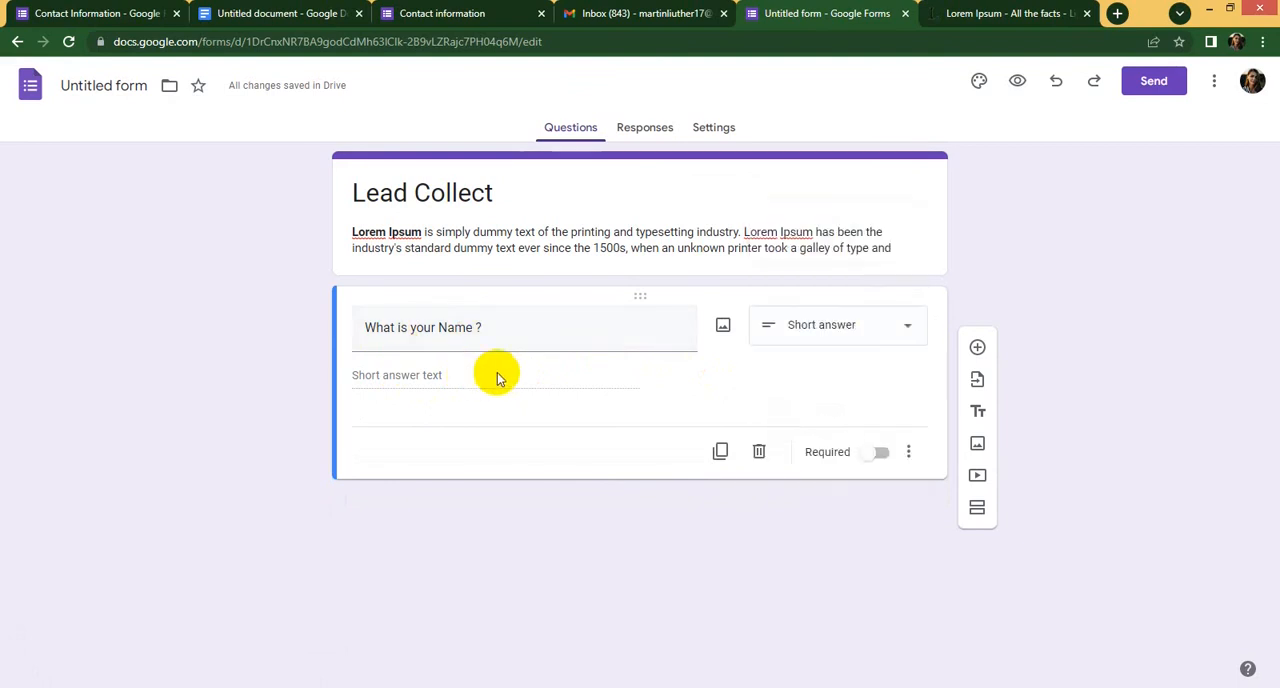
{"action": "left_click", "coordinate": [804, 322]}
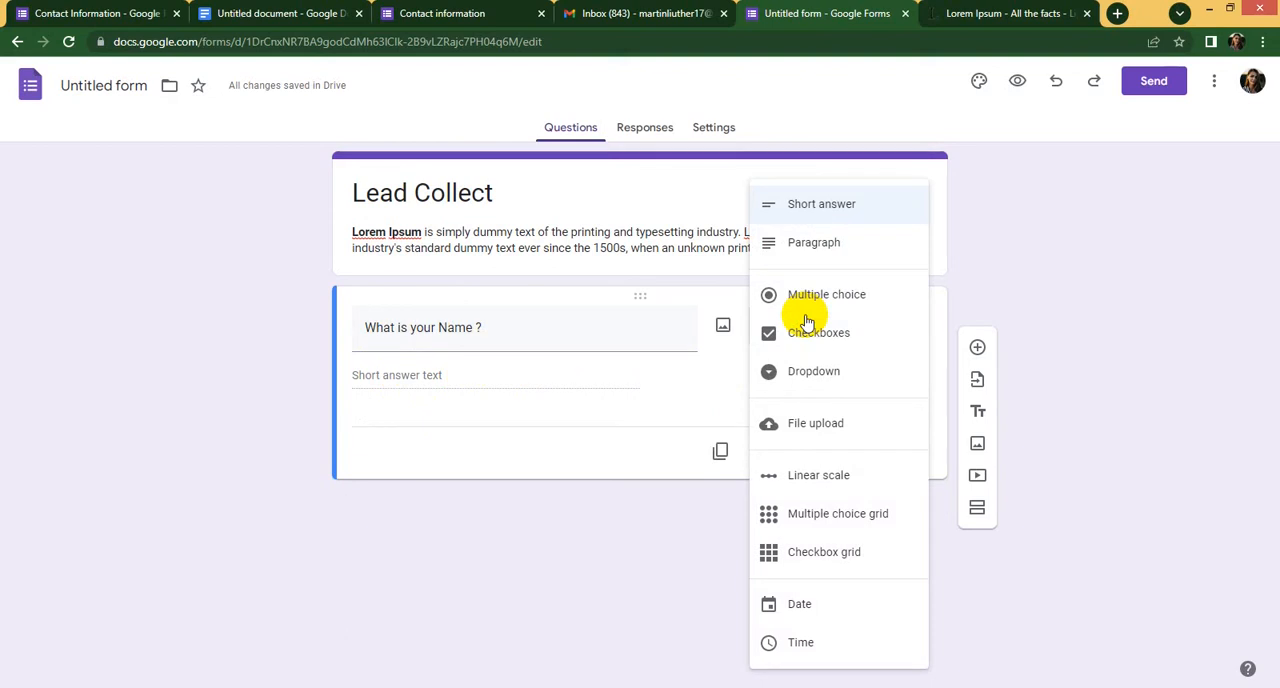
{"action": "left_click", "coordinate": [522, 376]}
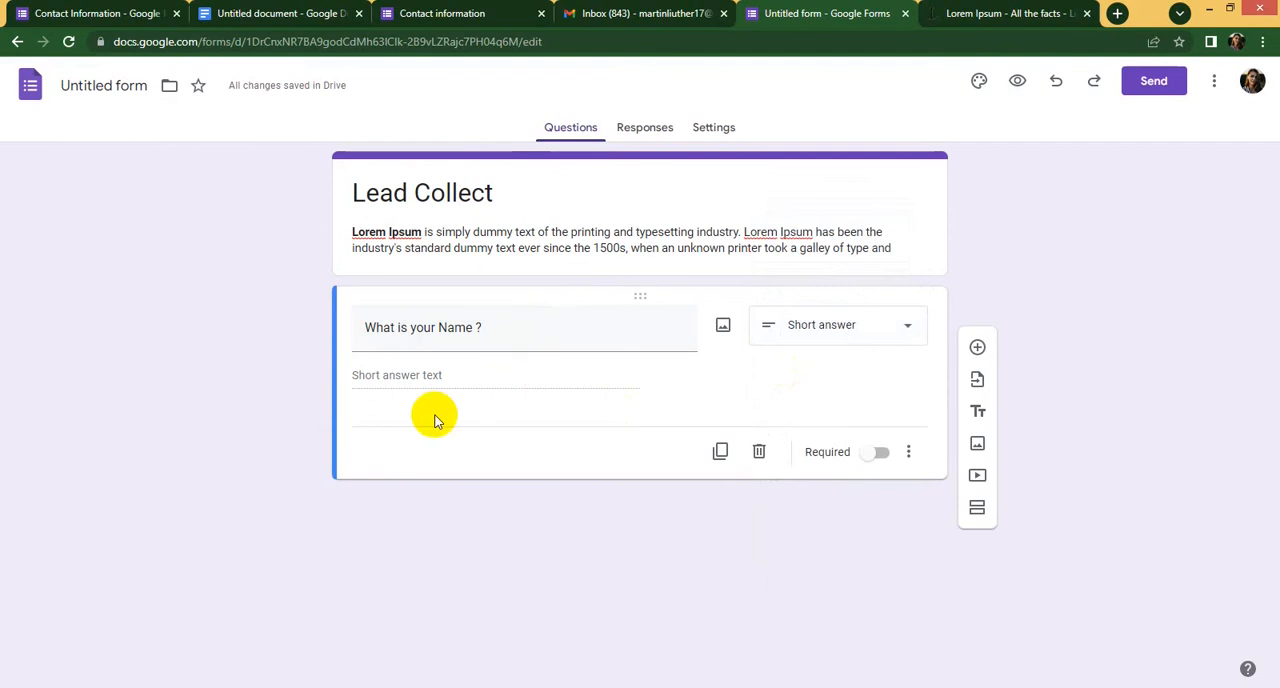
{"action": "left_click", "coordinate": [897, 458]}
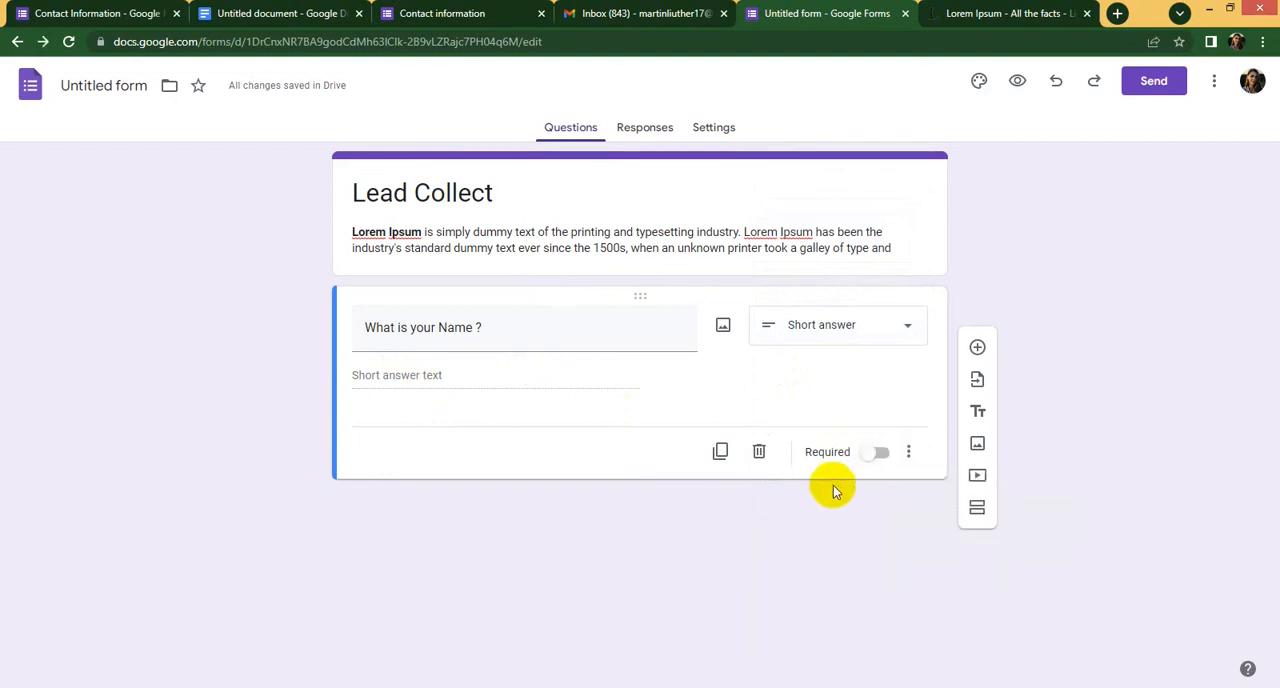
{"action": "left_click", "coordinate": [879, 452]}
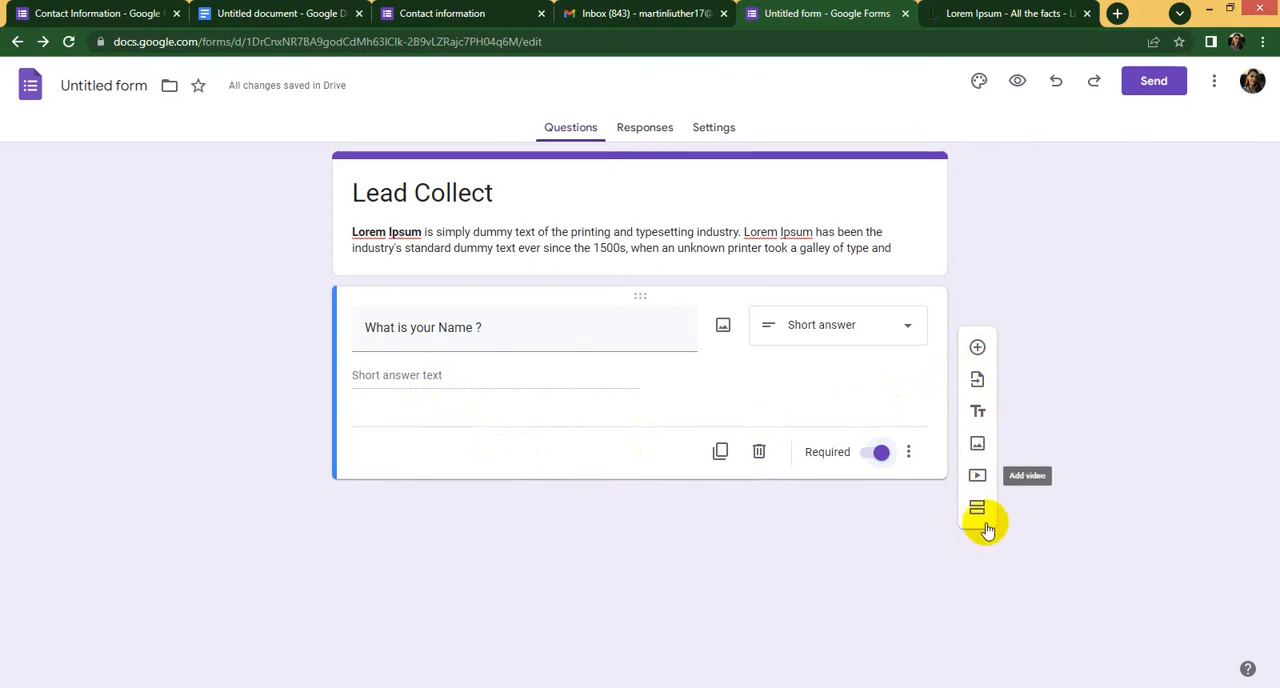
- Add a second question with the text "Your phone Number" below the name question and make it required
{"action": "left_click", "coordinate": [976, 350]}
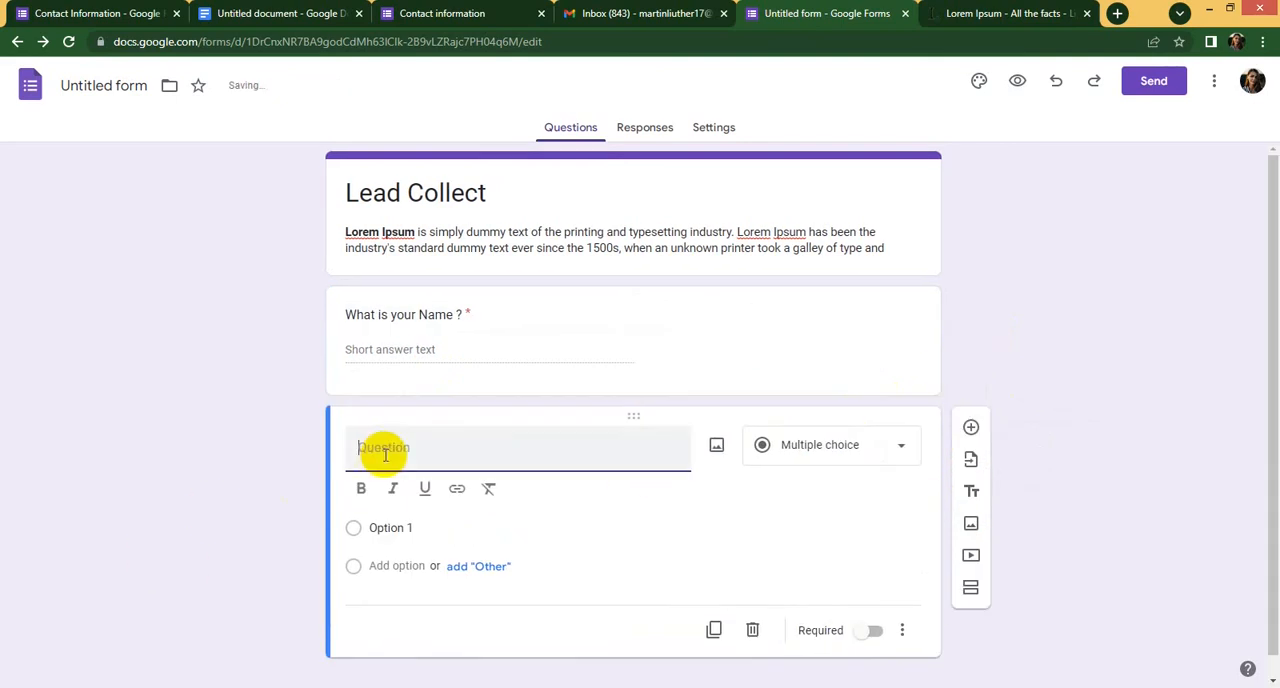
{"action": "type", "text": "Y"}
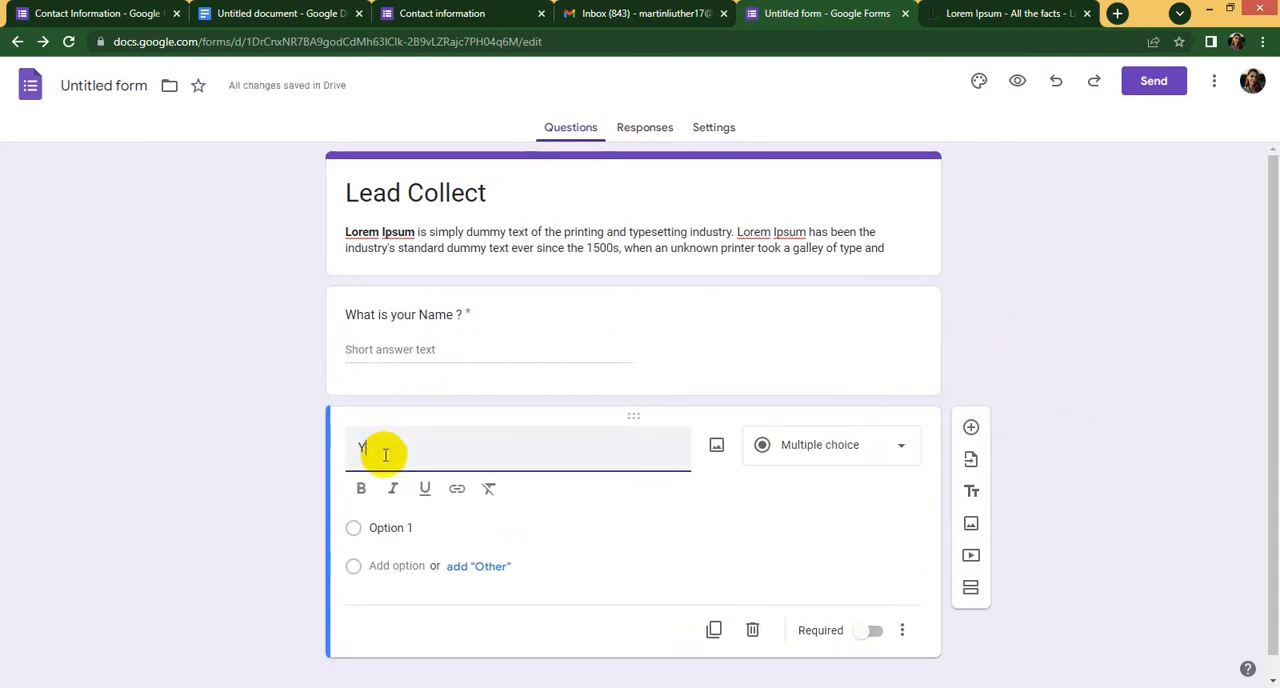
{"action": "type", "text": "our o"}
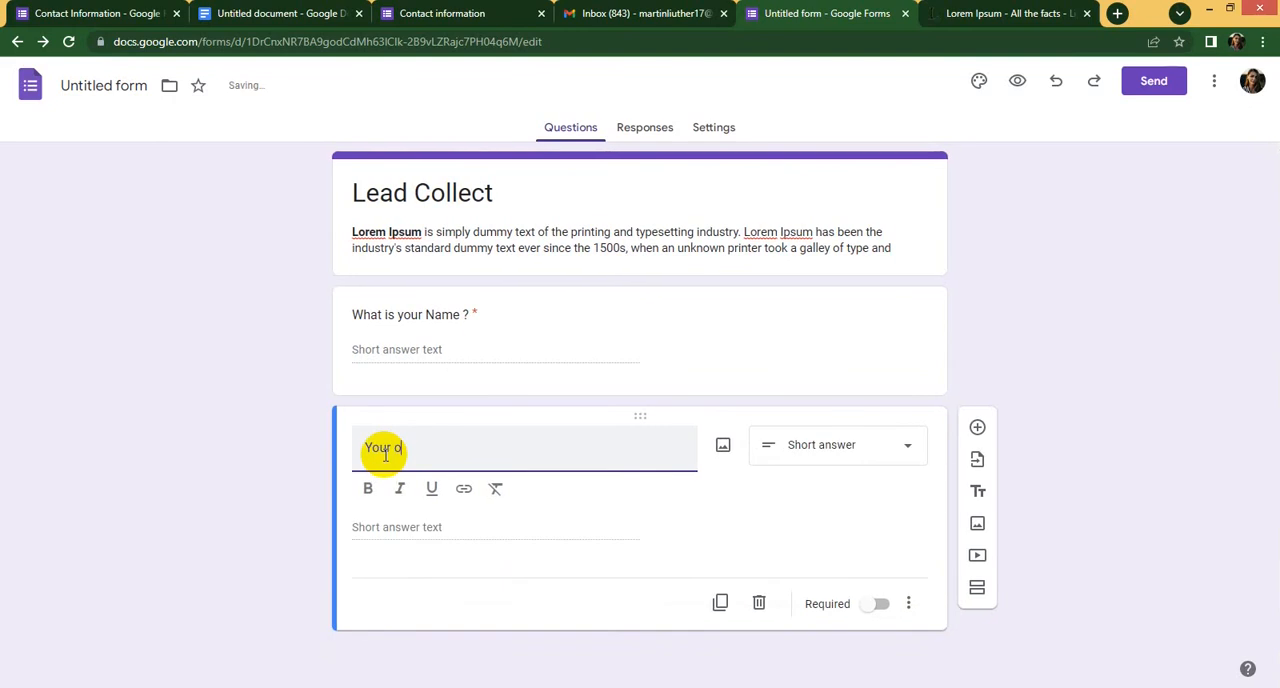
{"action": "type", "text": "ne Number"}
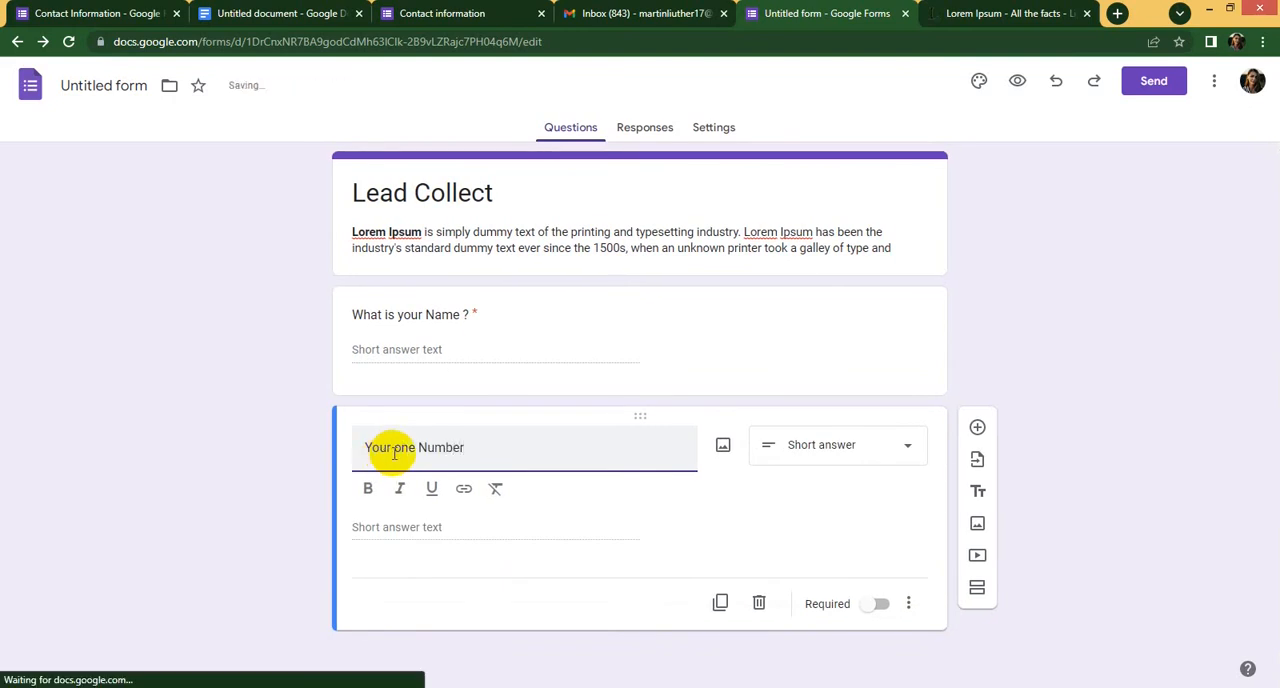
{"action": "left_click", "coordinate": [393, 447]}
{"action": "type", "text": "ph"}
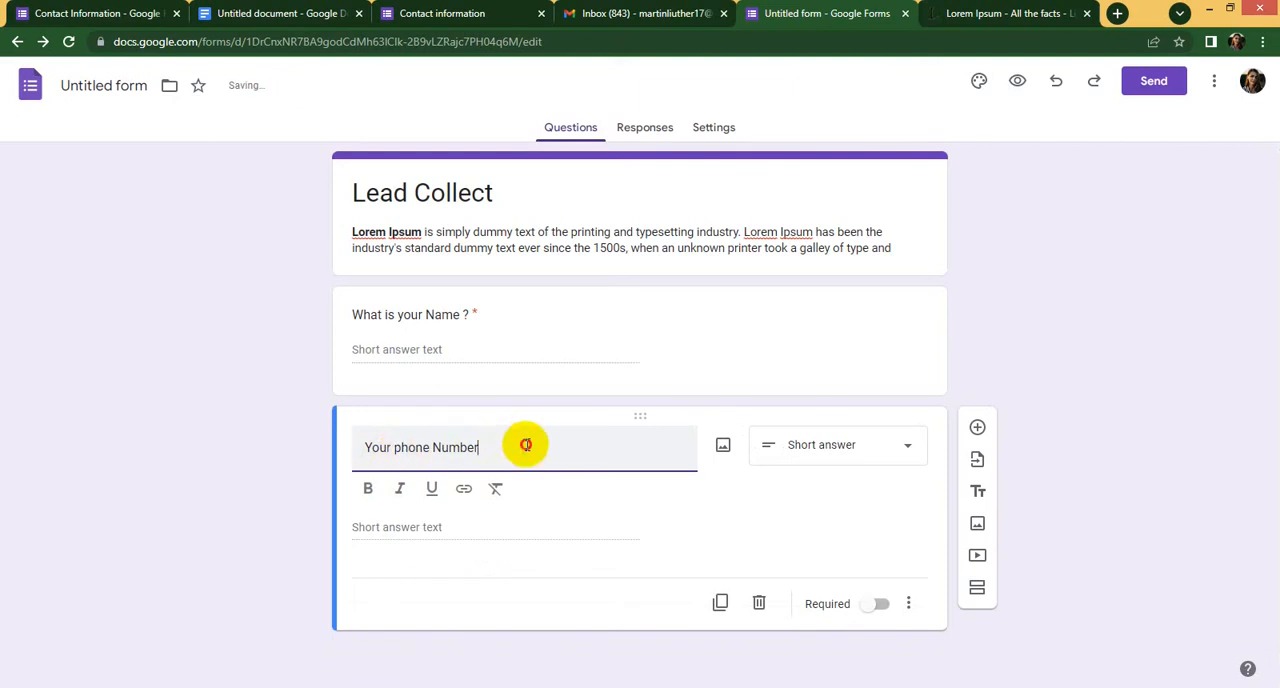
{"action": "left_click", "coordinate": [555, 532]}
{"action": "left_click", "coordinate": [880, 571]}
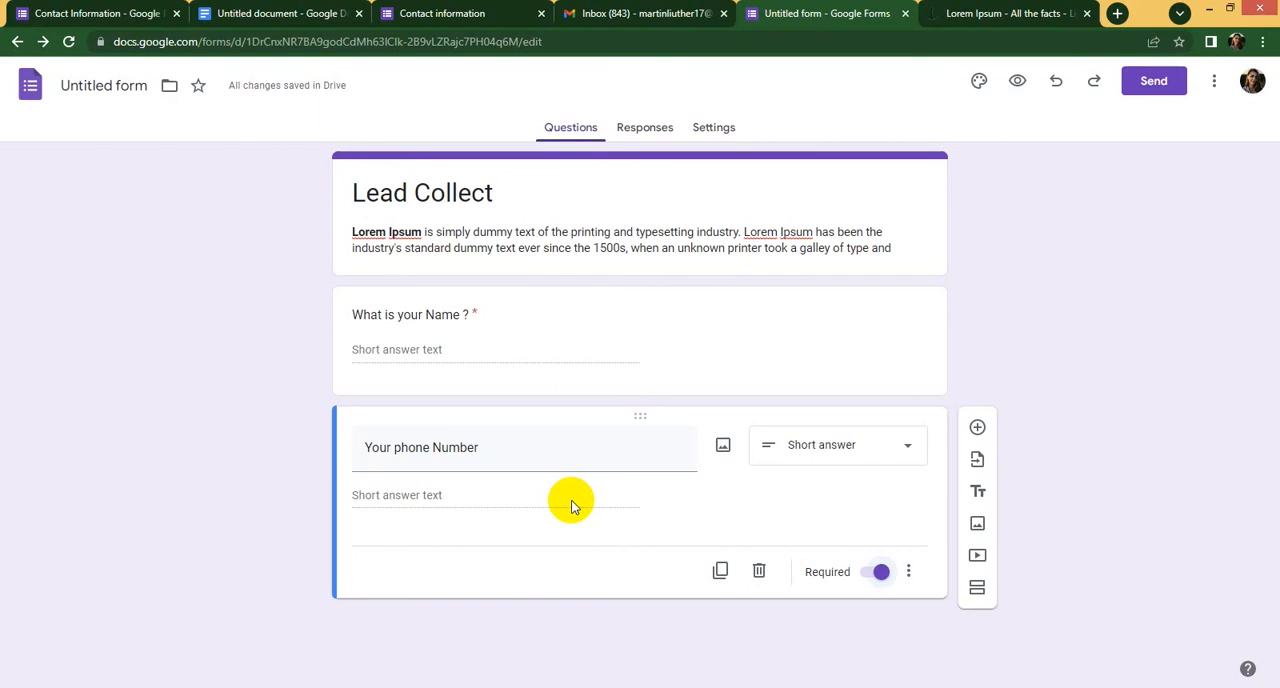
- Add a third question with the text "Your Gmail Address" below the phone number question and make it required
{"action": "left_click", "coordinate": [978, 428]}
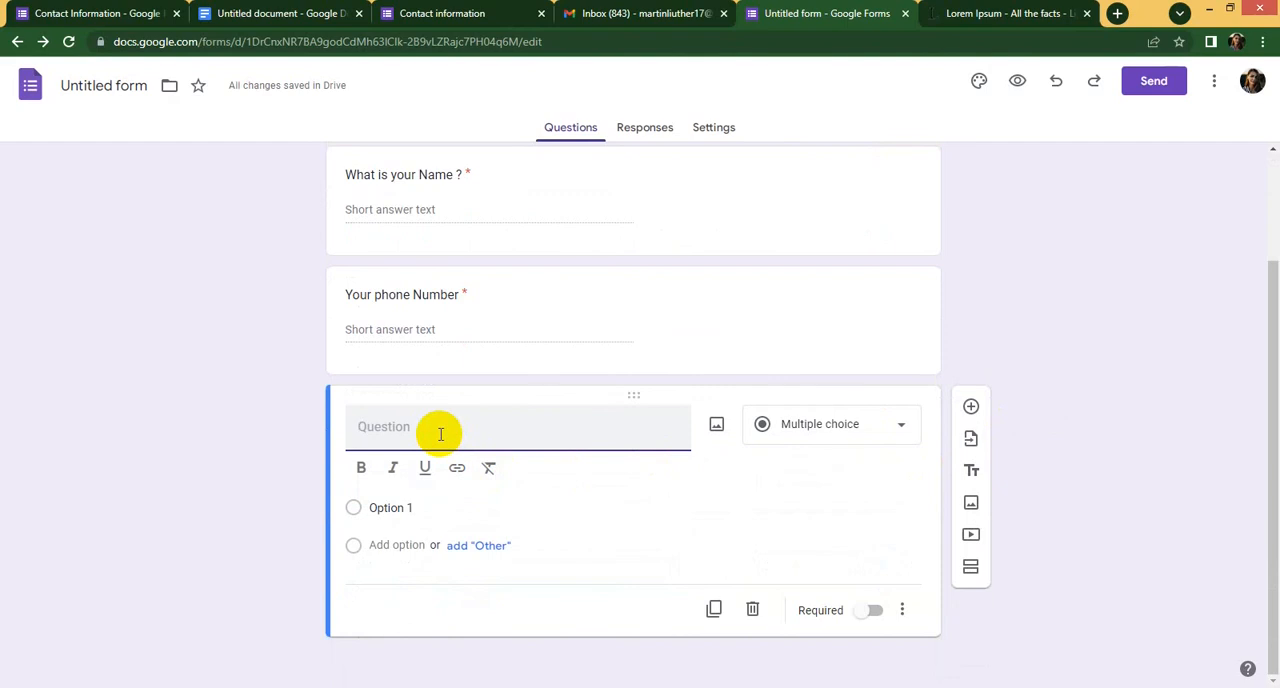
{"action": "type", "text": "Your Gmail"}
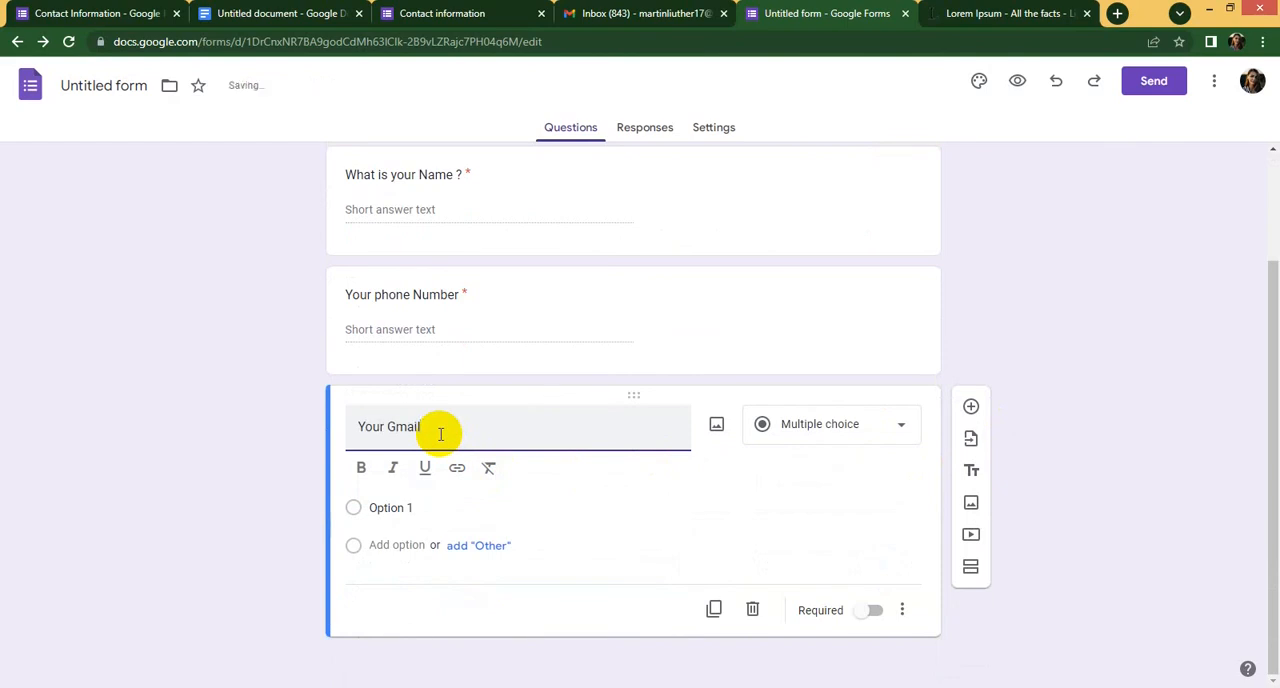
{"action": "type", "text": " A"}
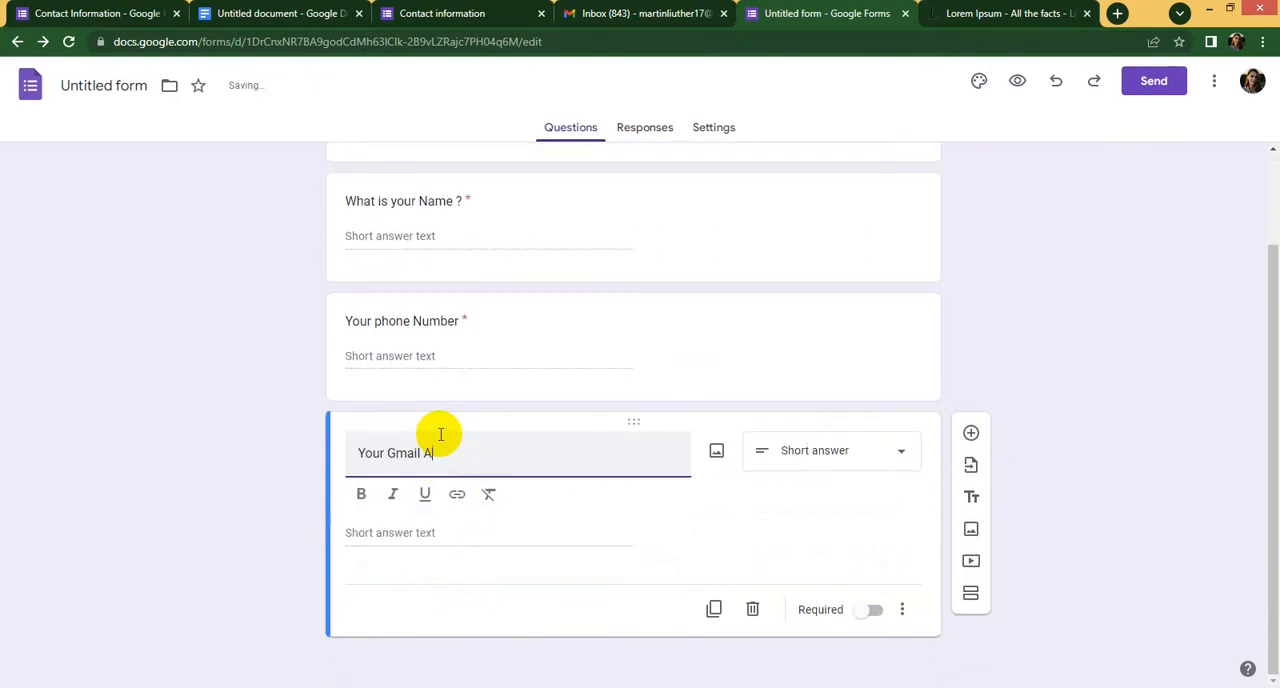
{"action": "type", "text": "ddress"}
{"action": "left_click", "coordinate": [851, 508]}
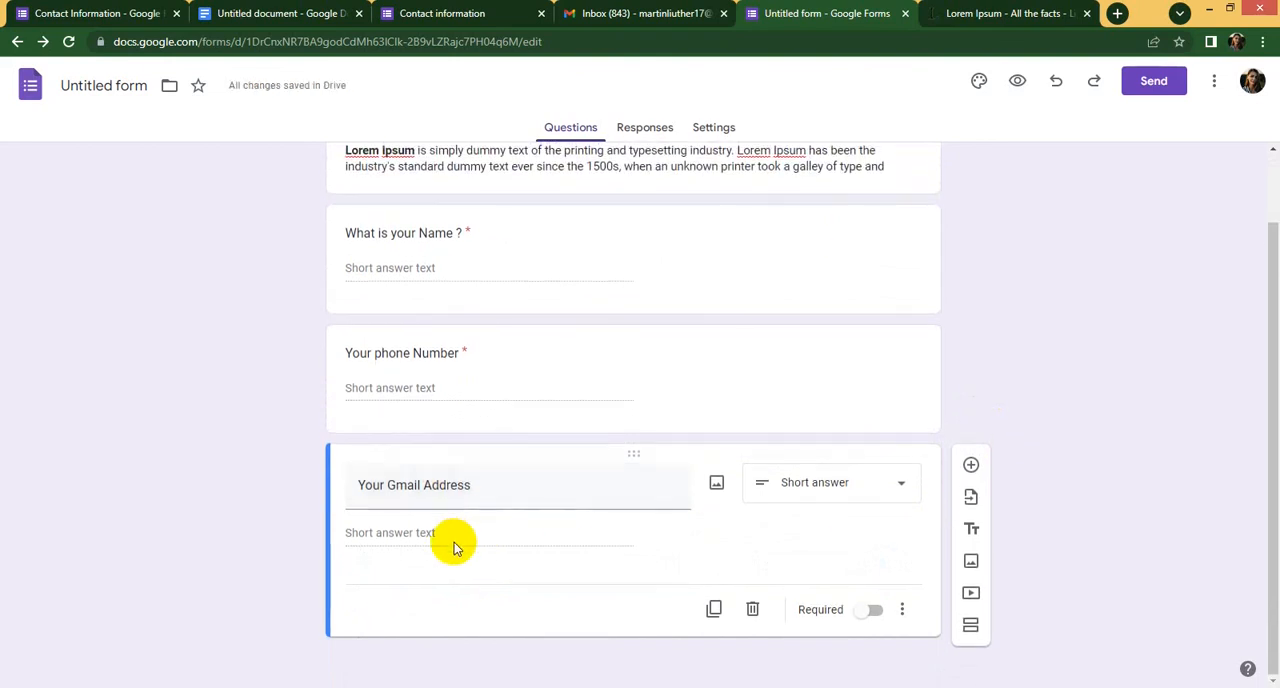
{"action": "left_click", "coordinate": [876, 609]}
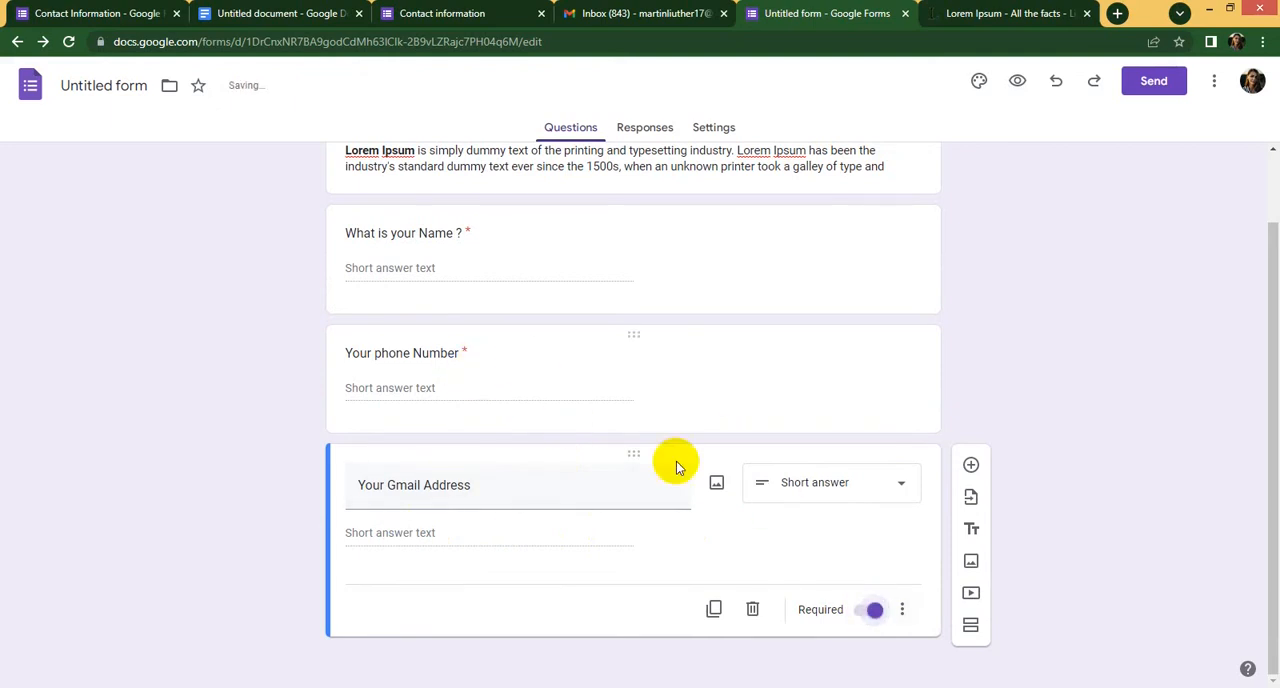
- Add a fourth question with the text "Your Interest Products" below the Gmail address question
{"action": "scroll", "coordinate": [573, 497], "scroll_direction": "up", "scroll_amount": 1}
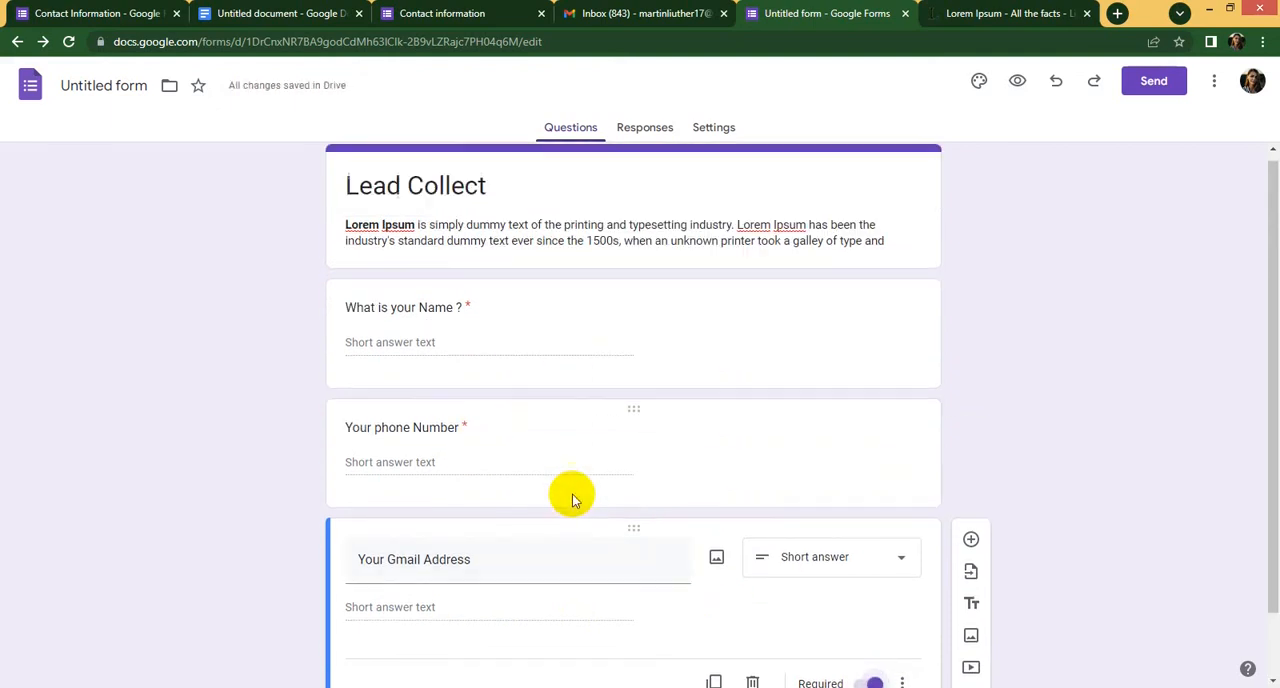
{"action": "scroll", "coordinate": [574, 494], "scroll_direction": "down", "scroll_amount": 1}
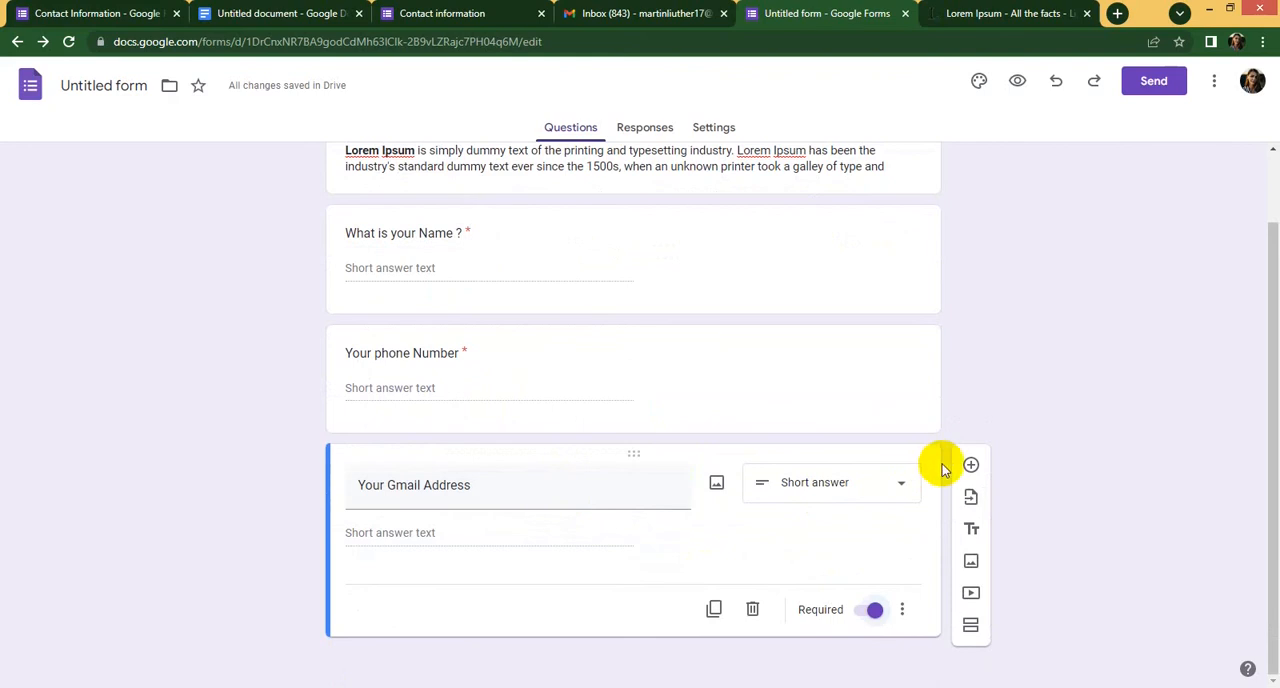
{"action": "left_click", "coordinate": [970, 464]}
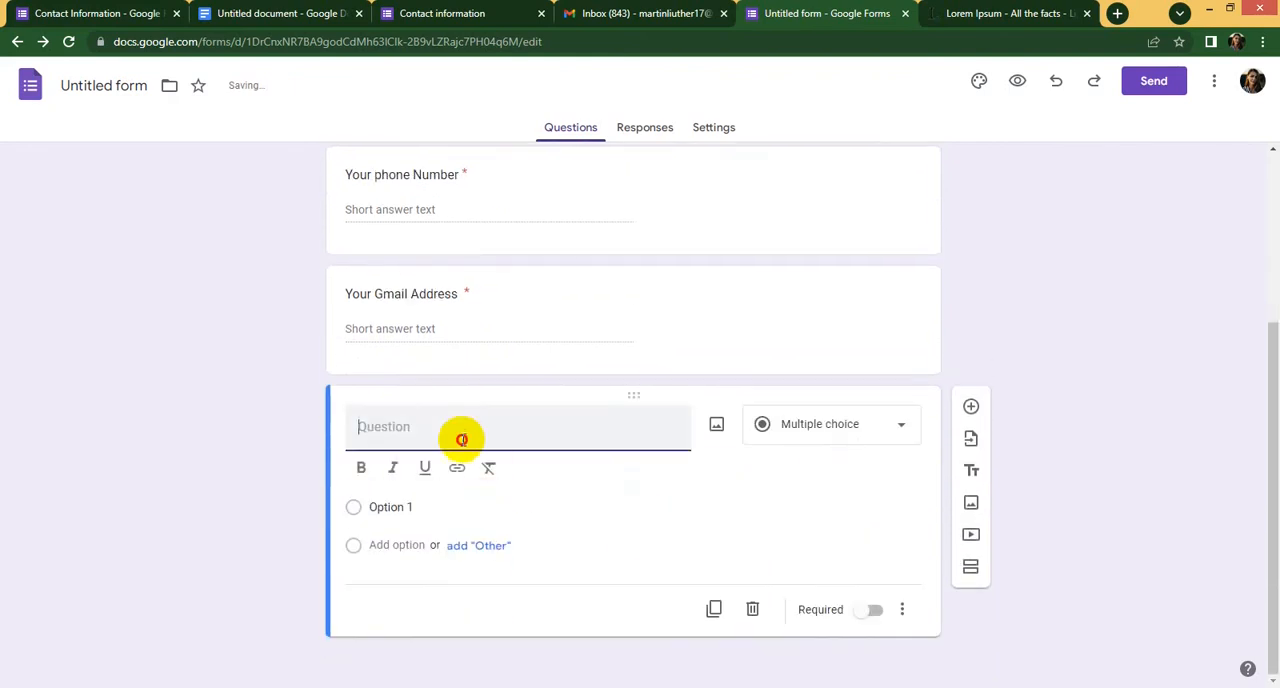
{"action": "type", "text": "Y"}
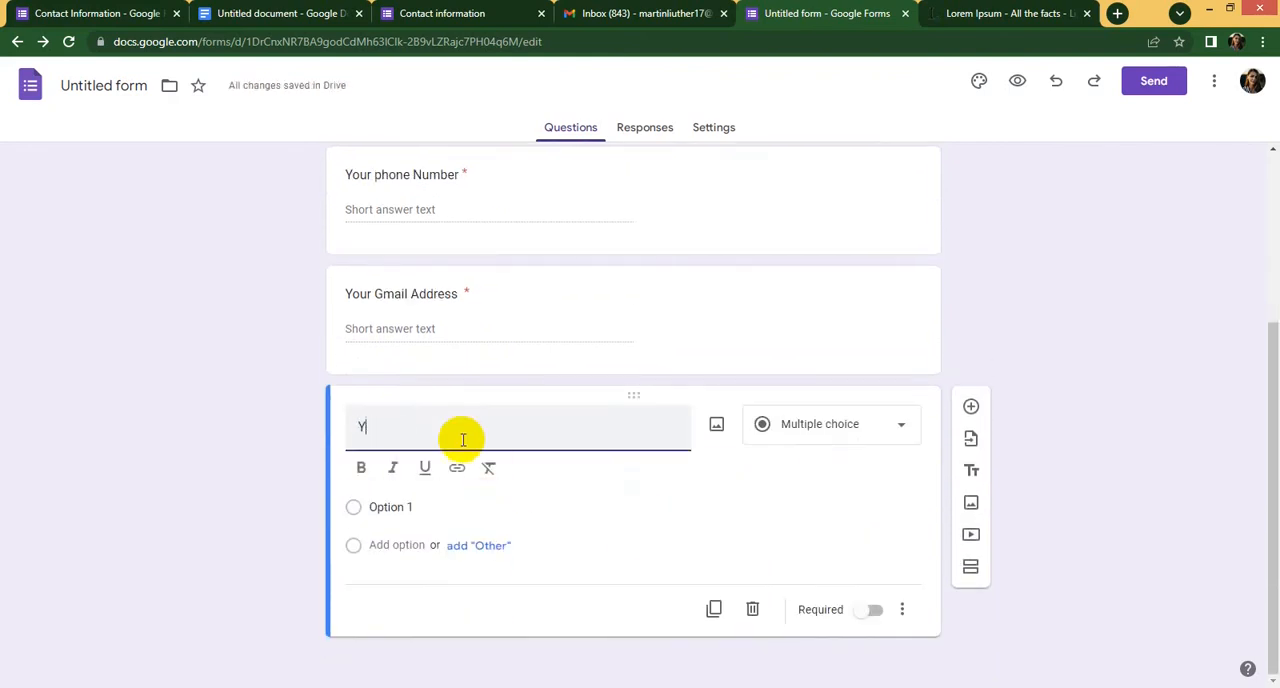
{"action": "type", "text": "our Inerest"}
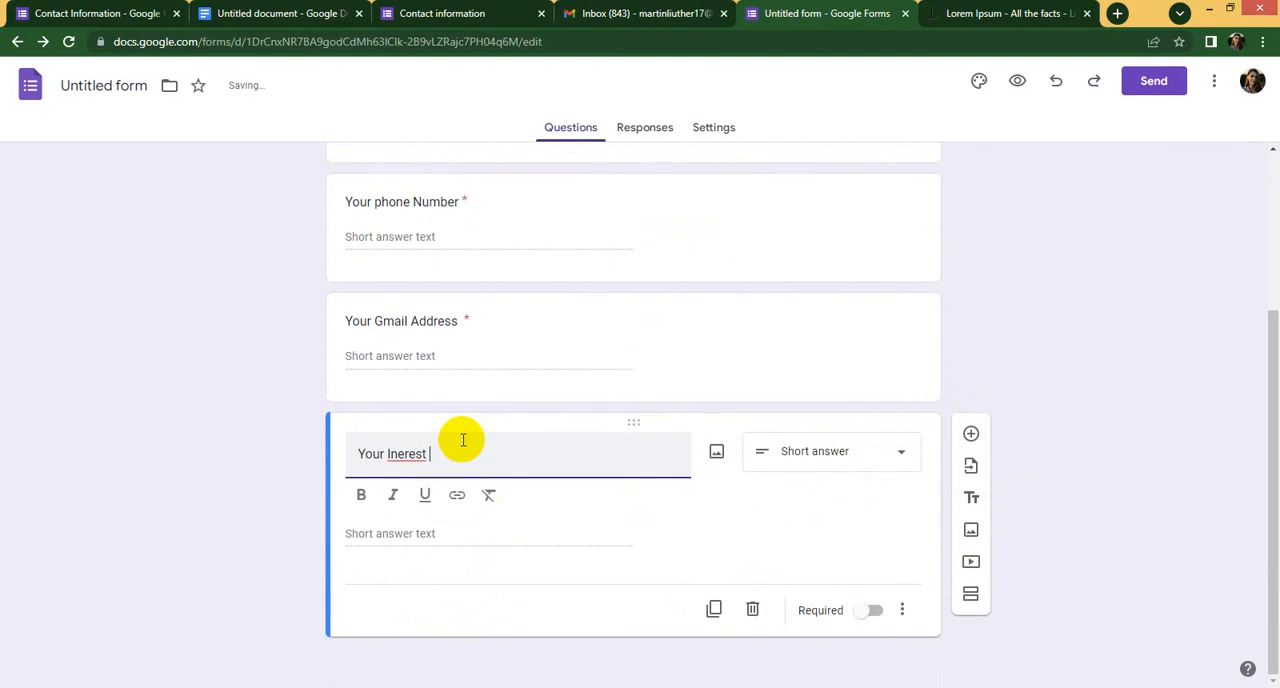
{"action": "left_click", "coordinate": [396, 455]}
{"action": "type", "text": "t"}
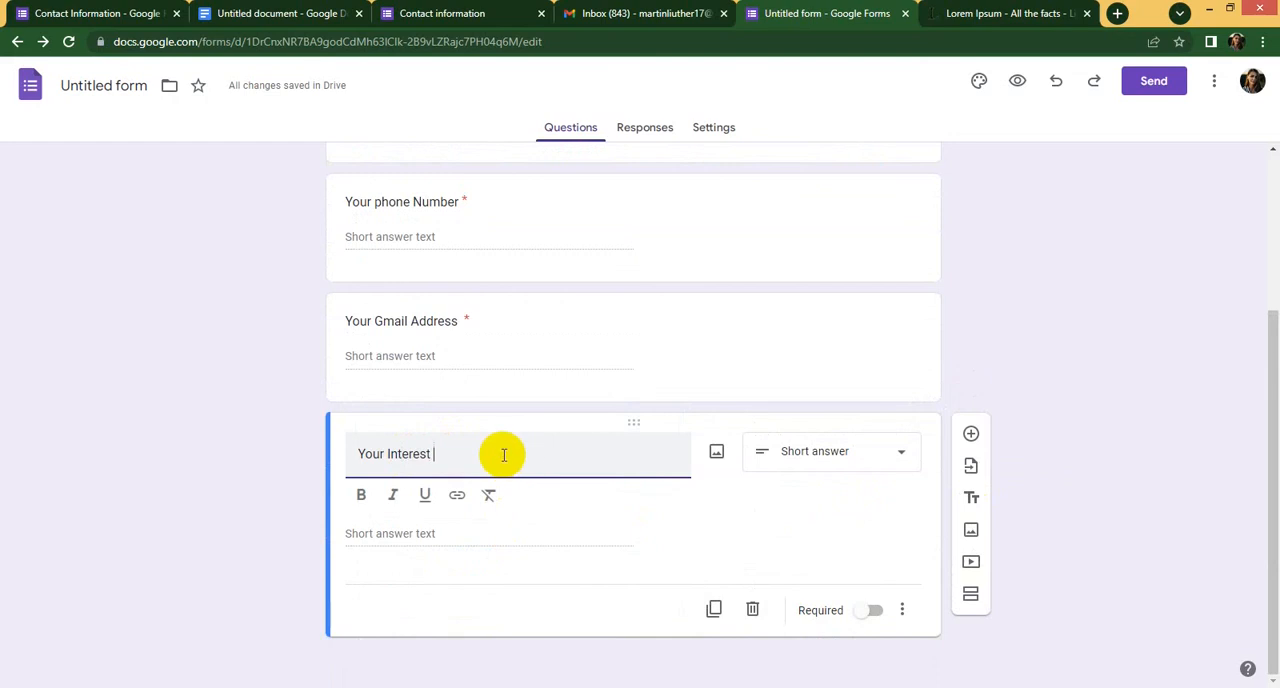
{"action": "left_click", "coordinate": [504, 455]}
{"action": "type", "text": "Pr"}
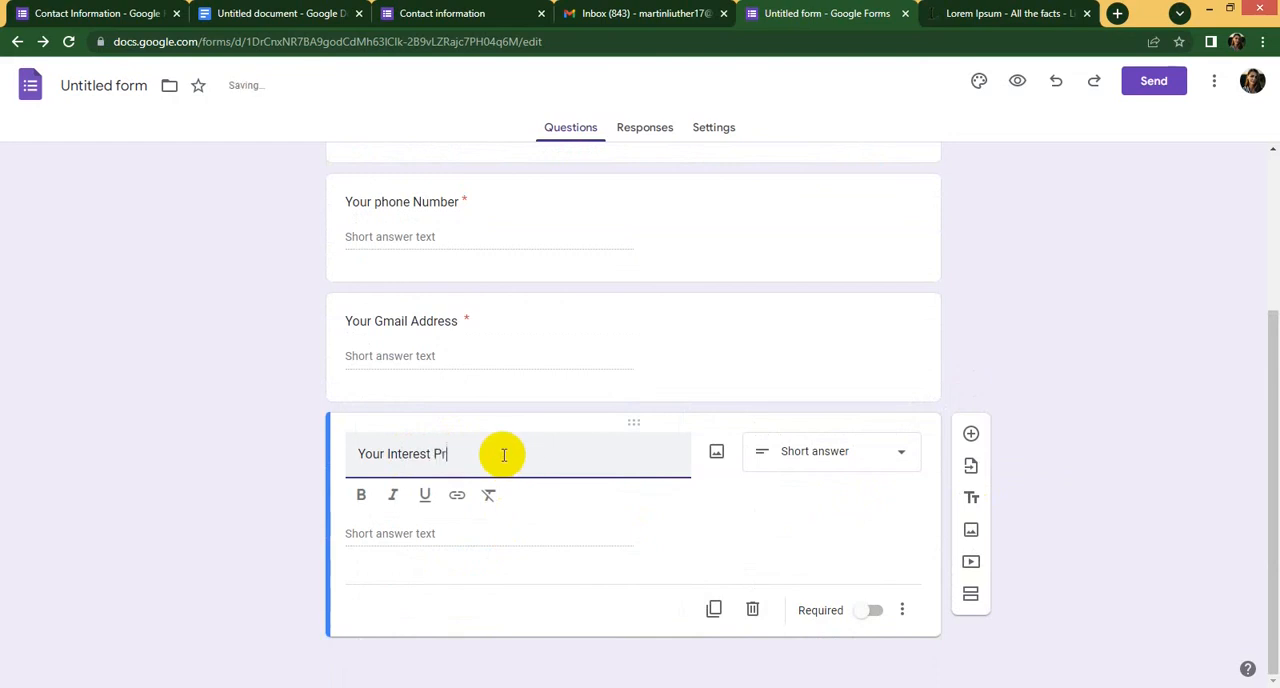
{"action": "type", "text": "oduct"}
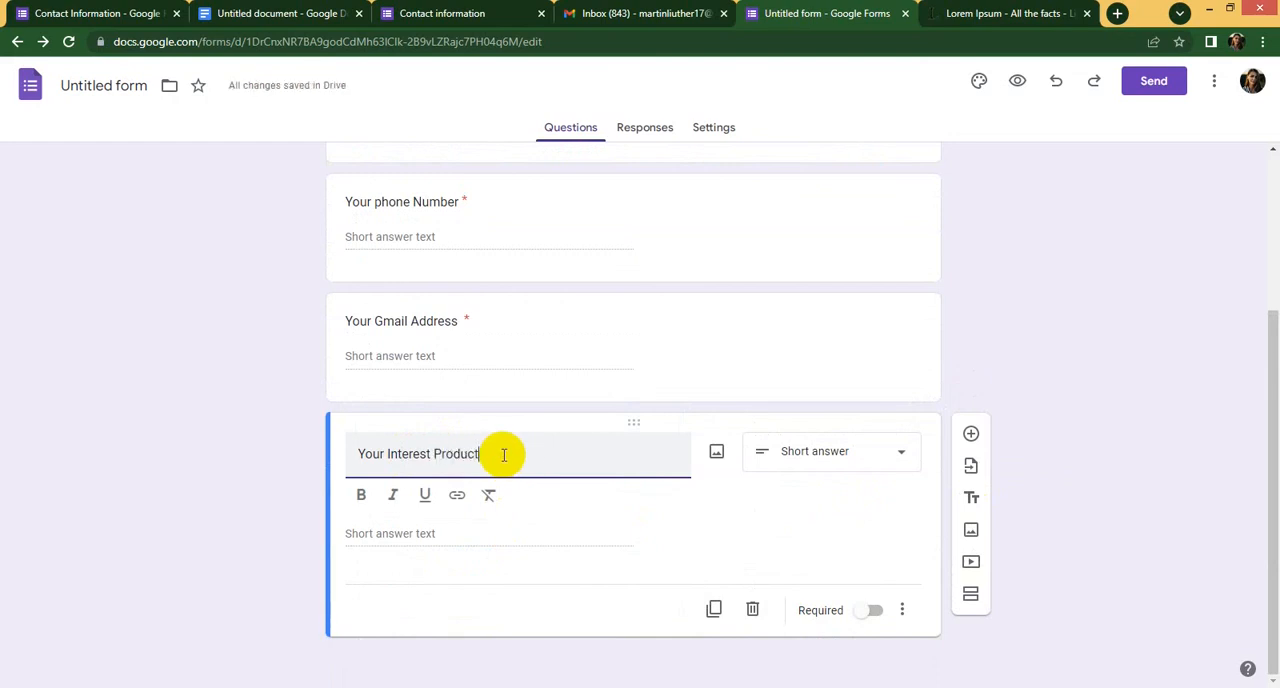
{"action": "type", "text": "s"}
{"action": "left_click", "coordinate": [632, 534]}
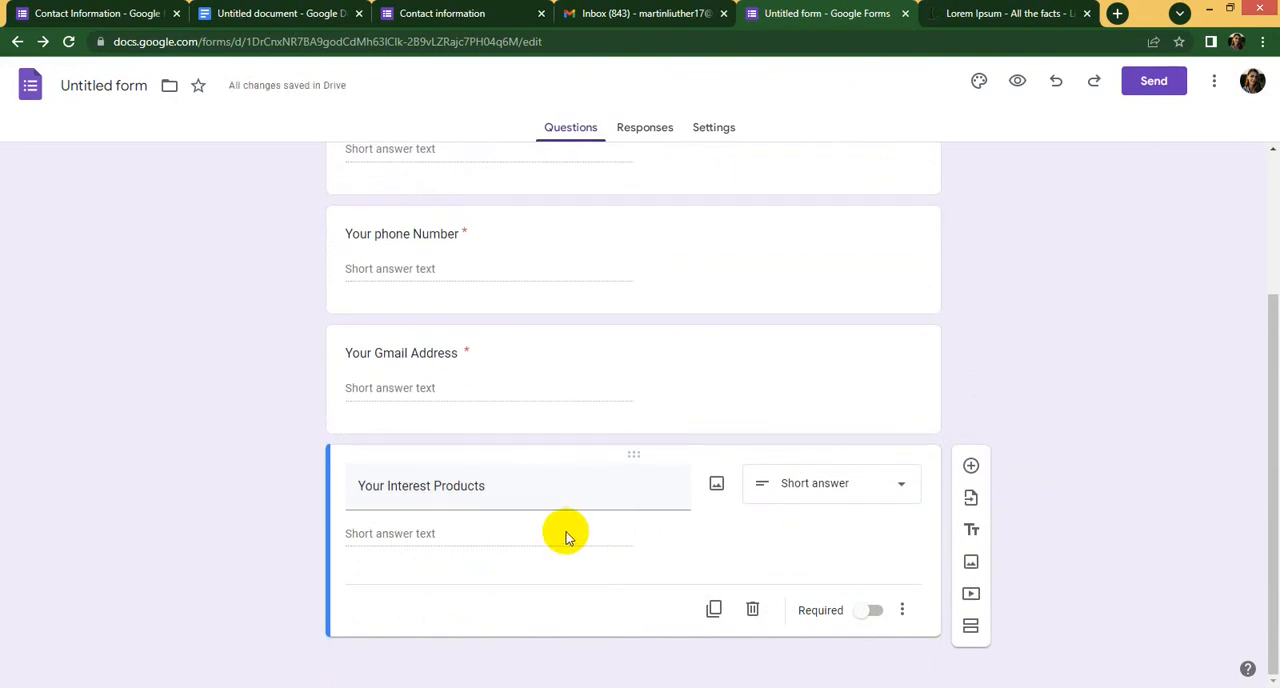
- Change the "Your Interest Products" answer type to Checkboxes and name its first option "Biscutes"
{"action": "left_click", "coordinate": [840, 485]}
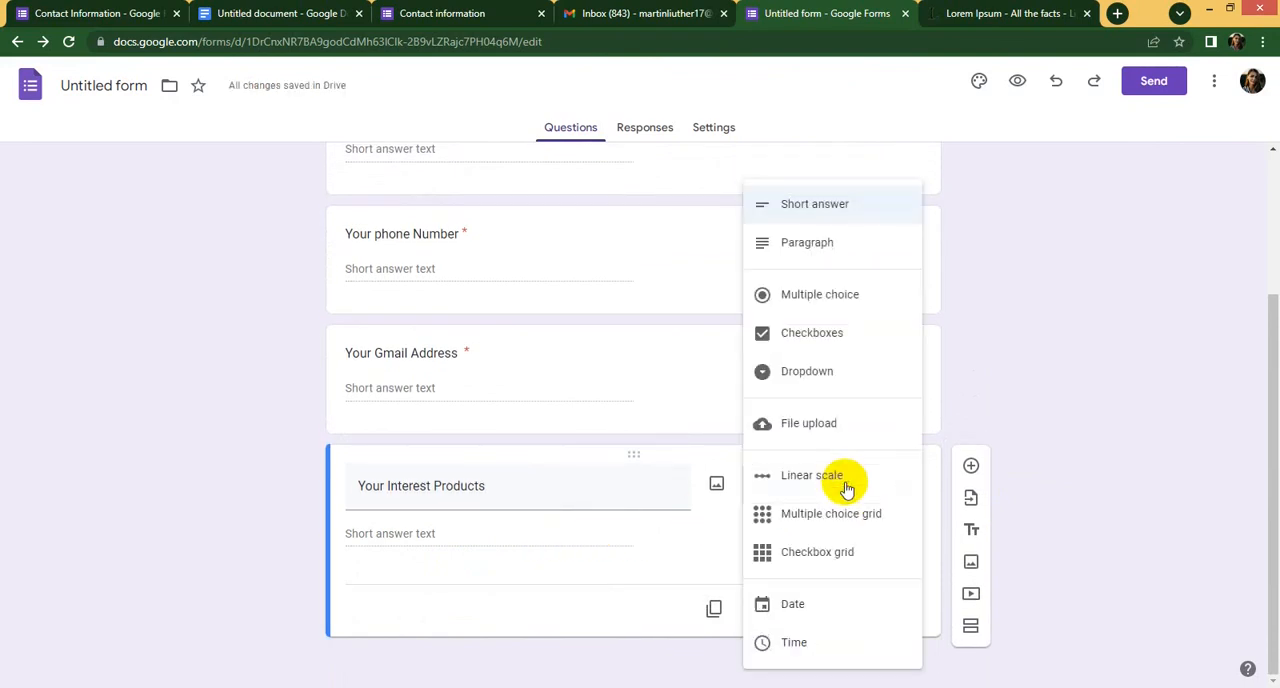
{"action": "left_click", "coordinate": [621, 431]}
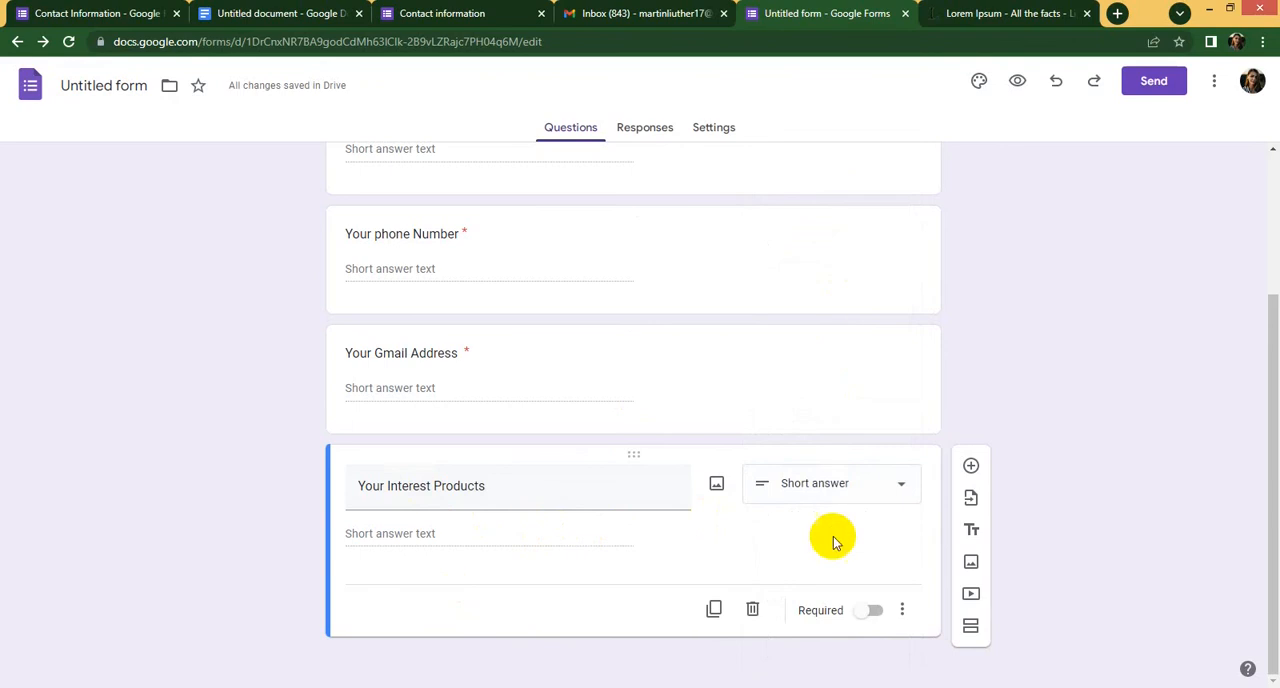
{"action": "left_click", "coordinate": [818, 485]}
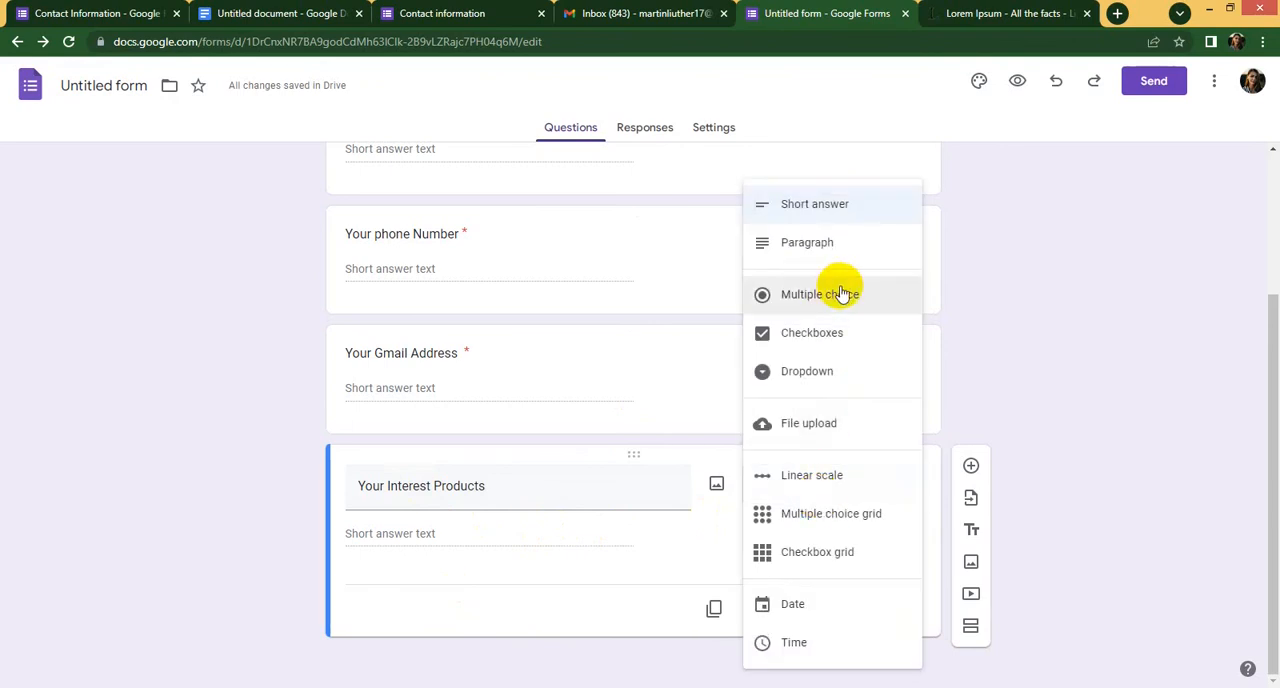
{"action": "left_click", "coordinate": [826, 340]}
{"action": "left_click", "coordinate": [388, 533]}
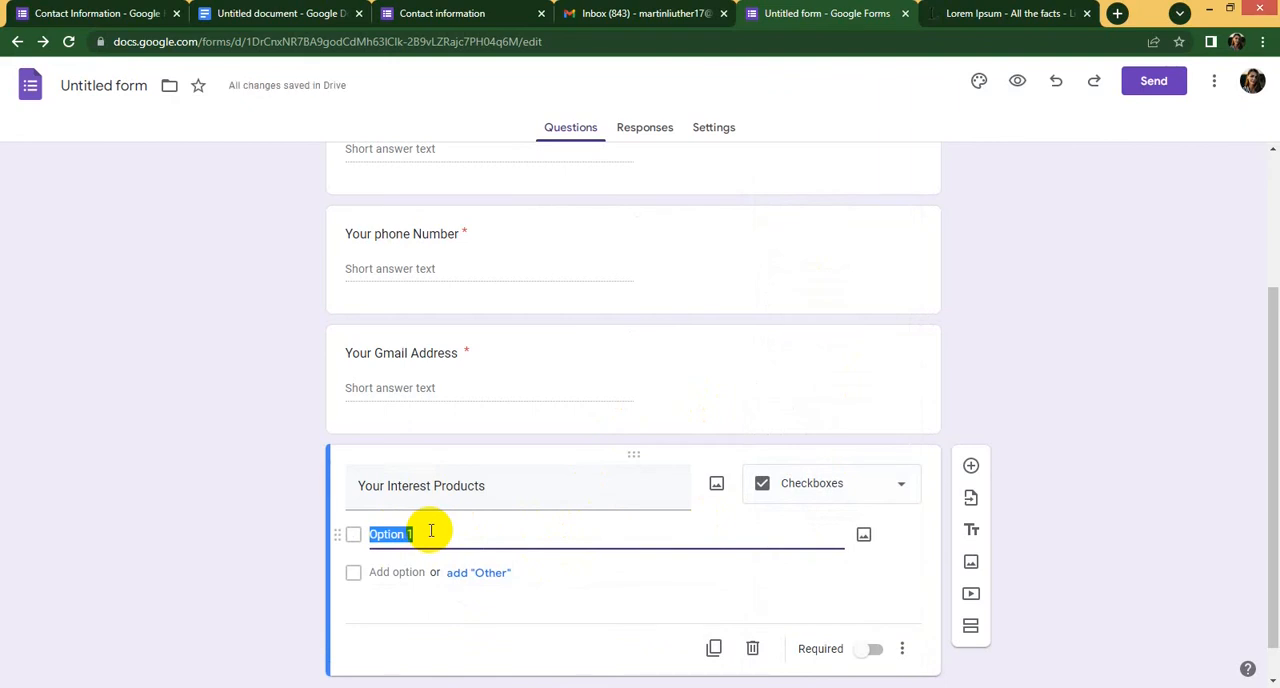
{"action": "type", "text": "Bis"}
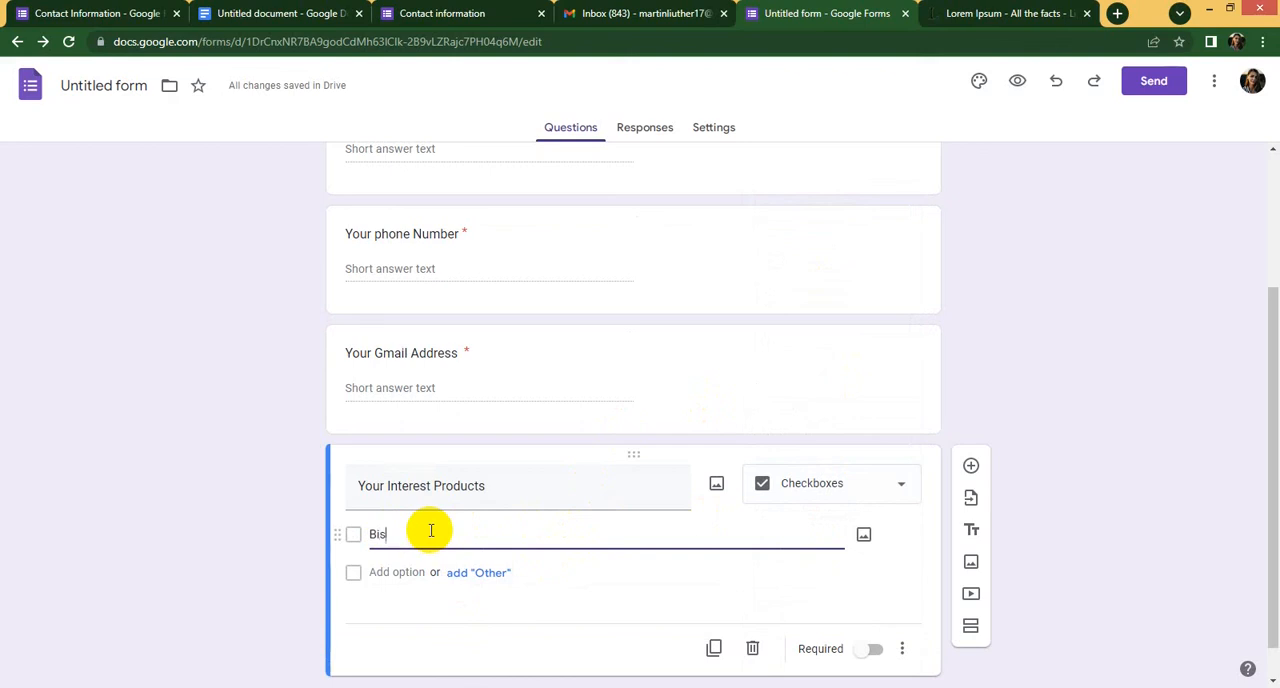
{"action": "type", "text": "cu"}
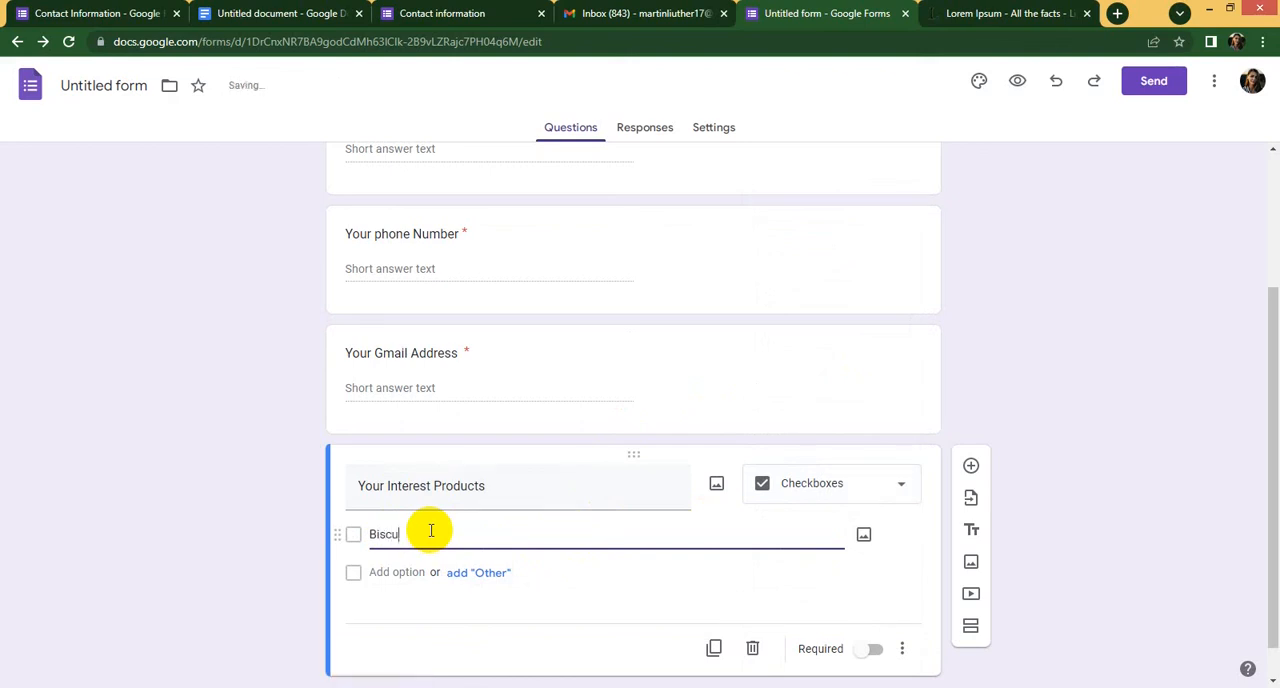
{"action": "type", "text": "tes"}
- Add an "Other" choice and the options "chips" and "Drinks" to the interest products question
{"action": "left_click", "coordinate": [478, 572]}
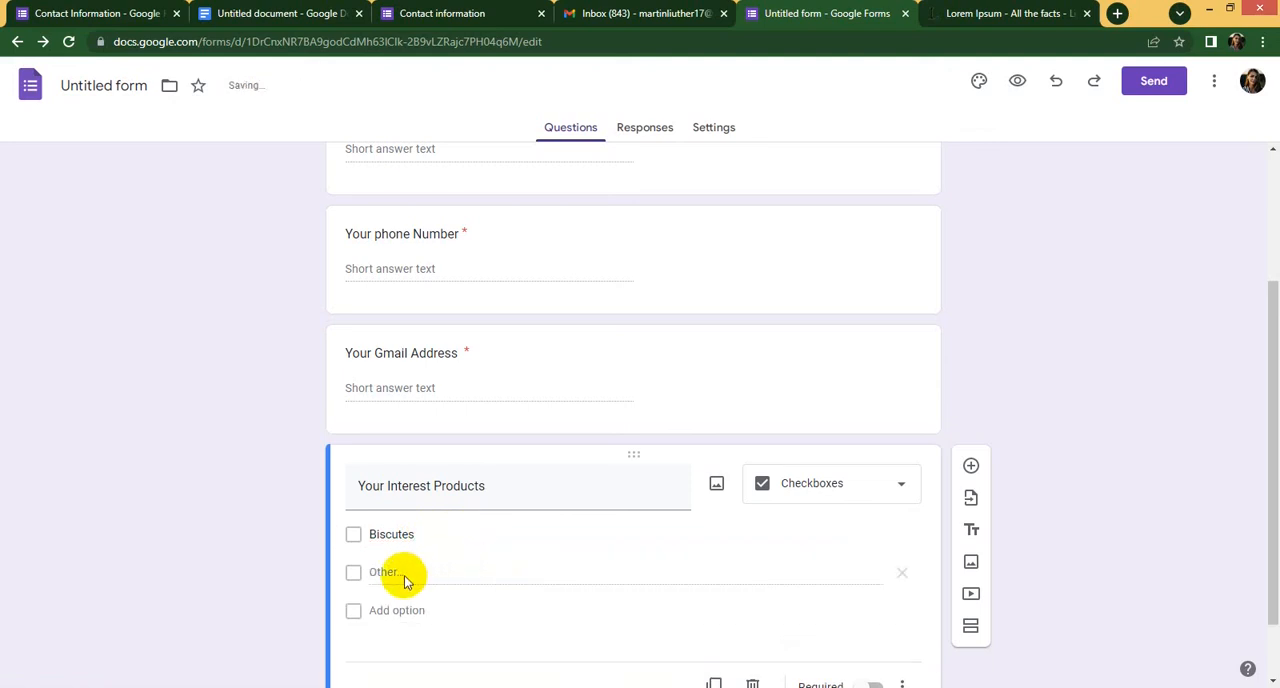
{"action": "left_click", "coordinate": [400, 609]}
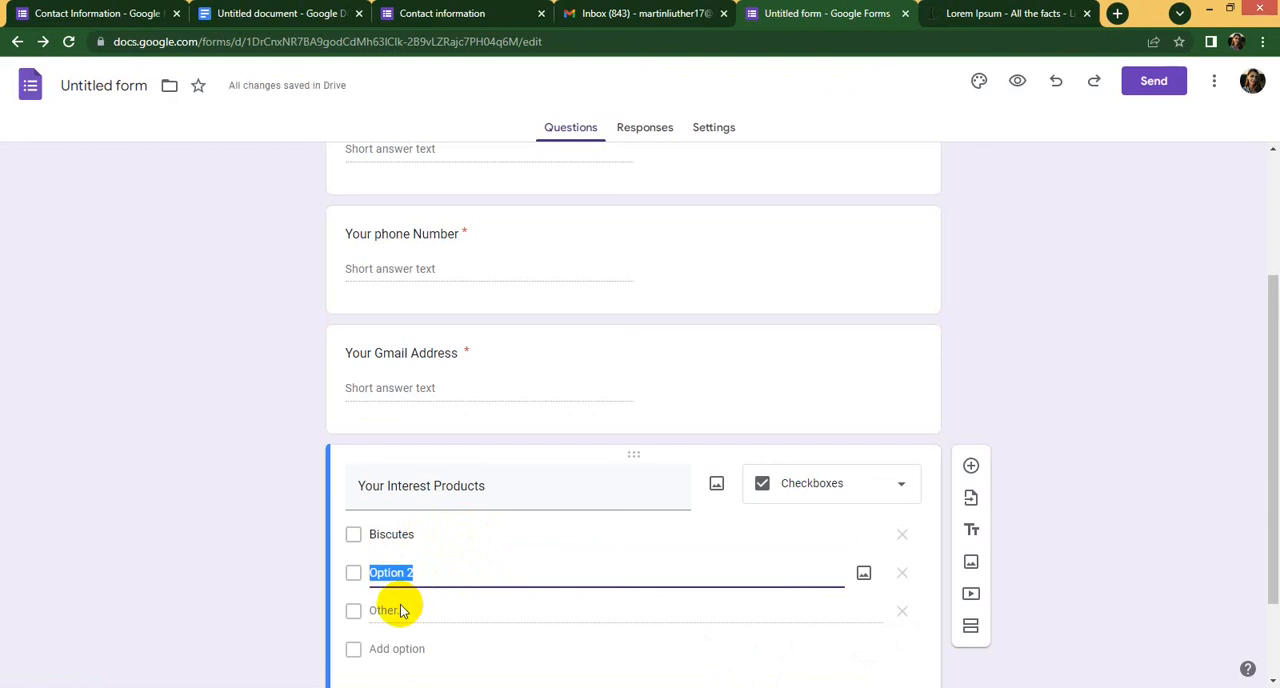
{"action": "type", "text": "chips"}
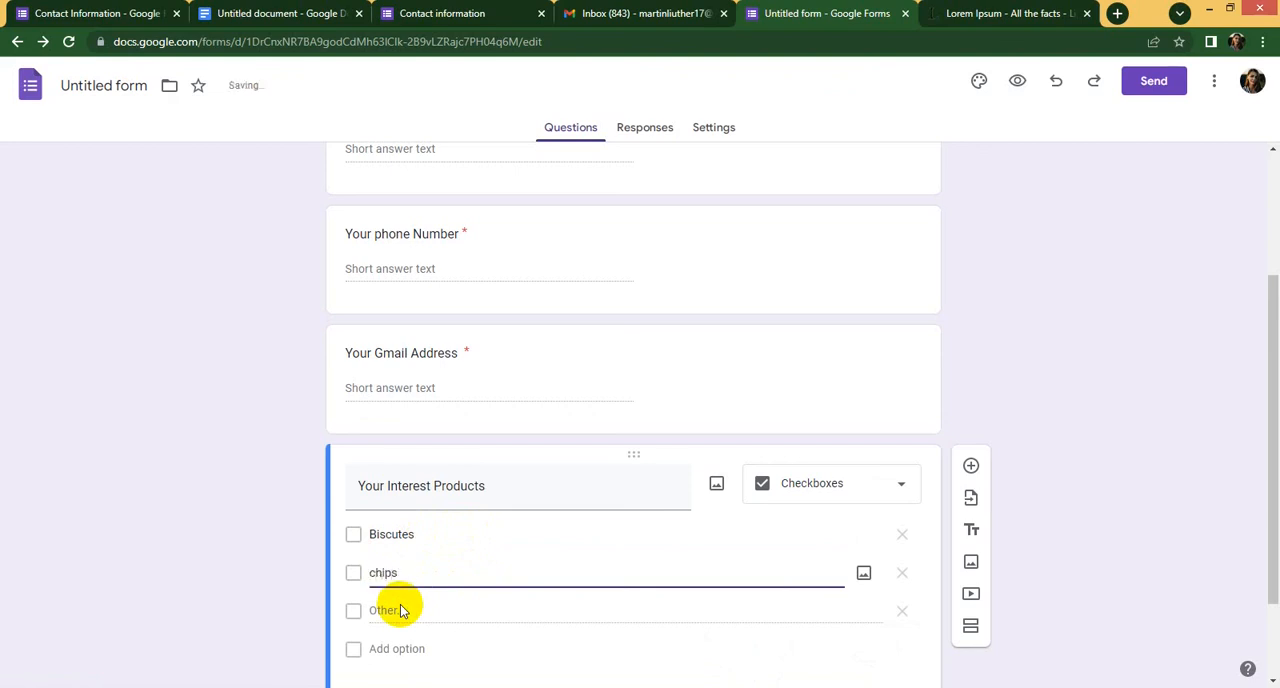
{"action": "left_click", "coordinate": [400, 651]}
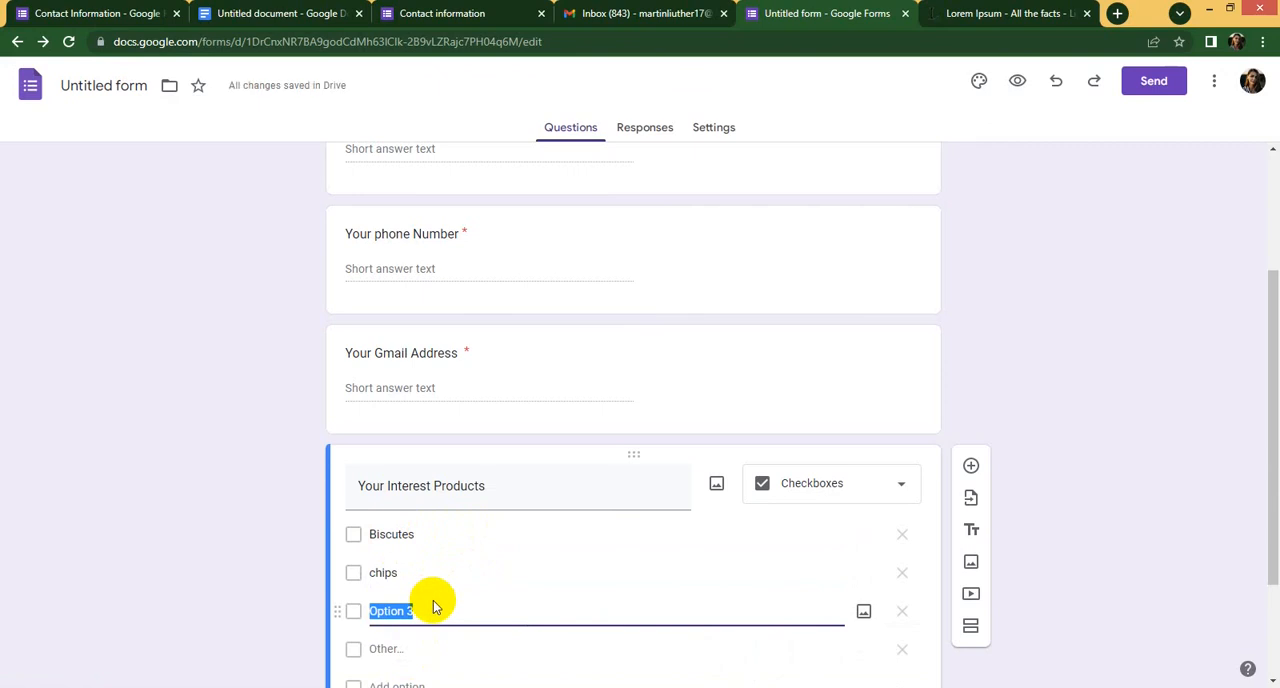
{"action": "type", "text": "Drinks"}
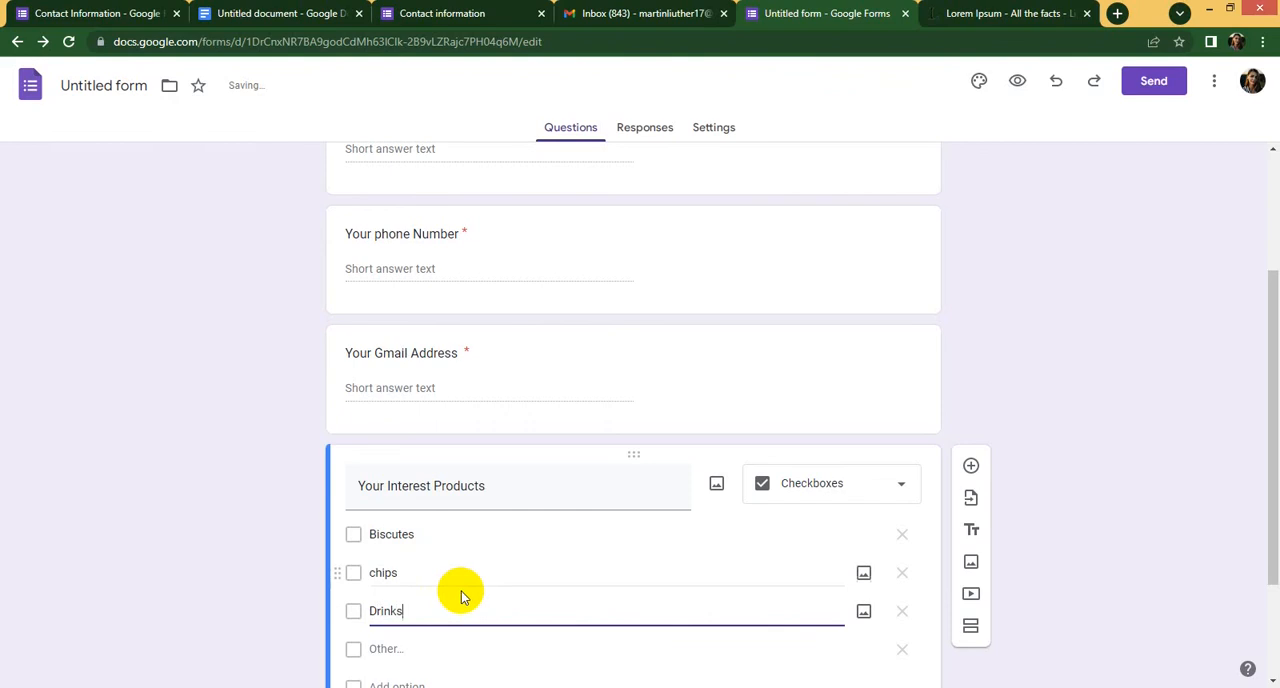
- Remove the "Other" choice from the interest products question
{"action": "scroll", "coordinate": [470, 592], "scroll_direction": "down", "scroll_amount": 2}
{"action": "left_click", "coordinate": [501, 529]}
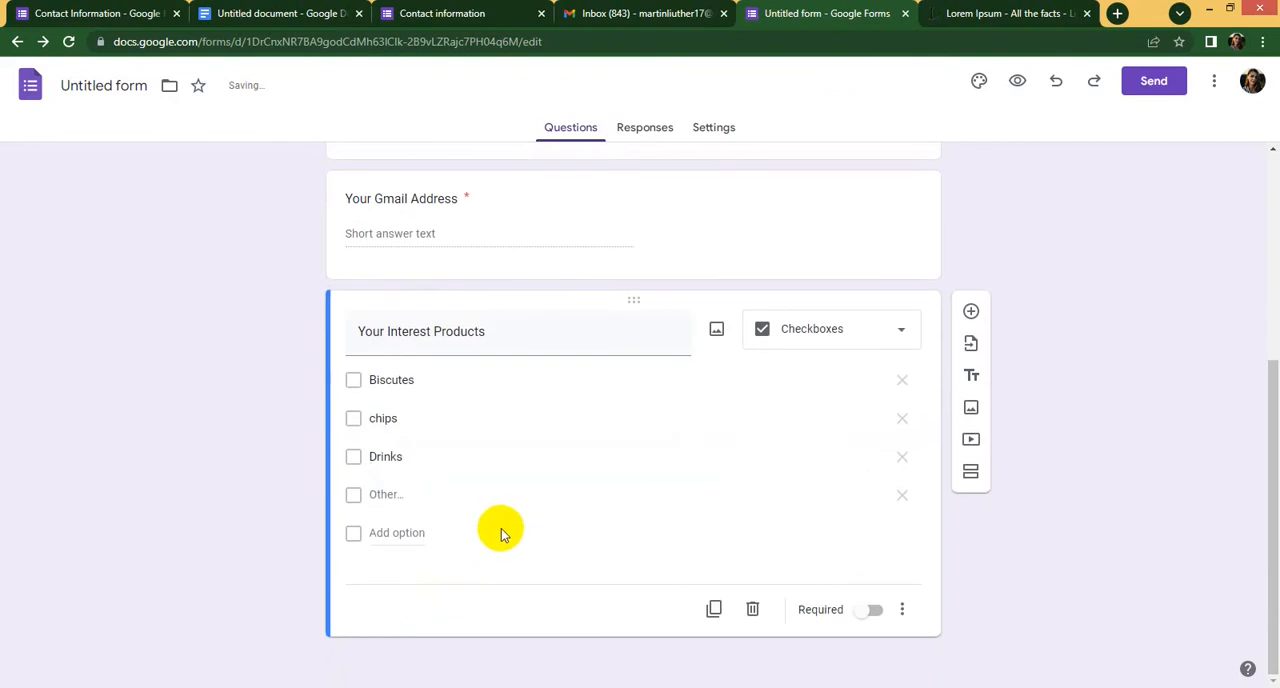
{"action": "left_click", "coordinate": [901, 495]}
{"action": "left_click", "coordinate": [446, 566]}
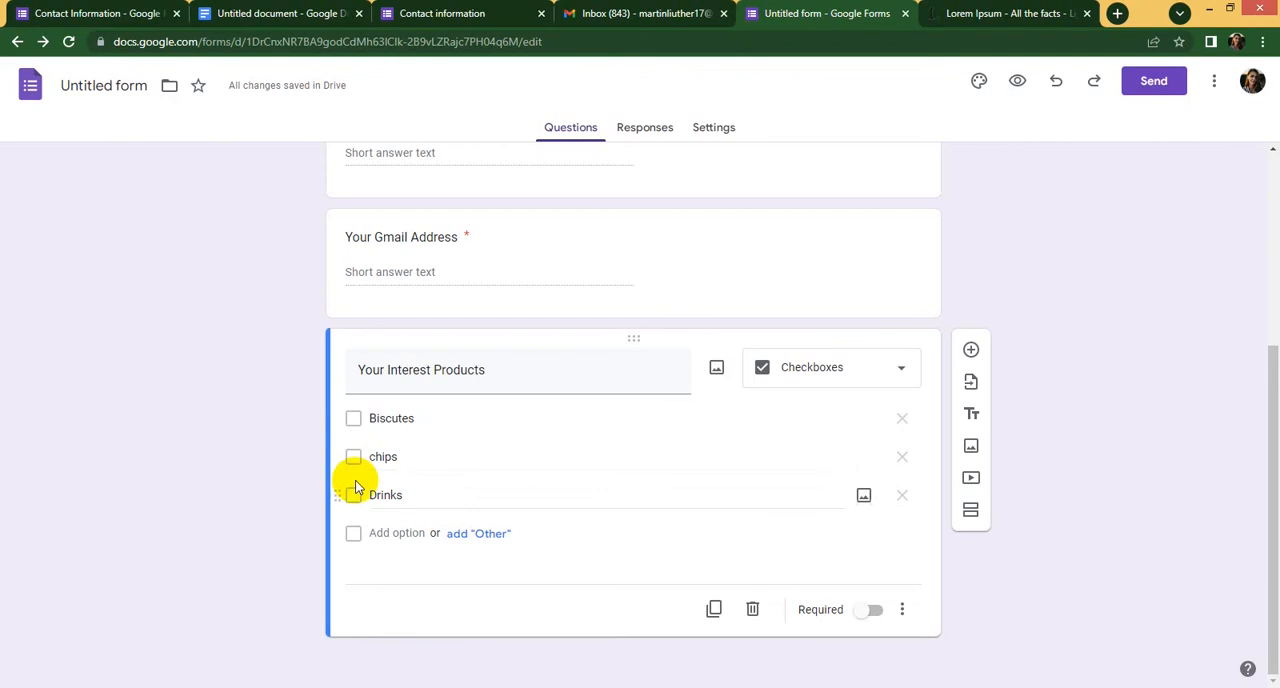
- Insert a potato chips picture below the name question, using a Google image search for "chips"
{"action": "scroll", "coordinate": [366, 494], "scroll_direction": "up", "scroll_amount": 4}
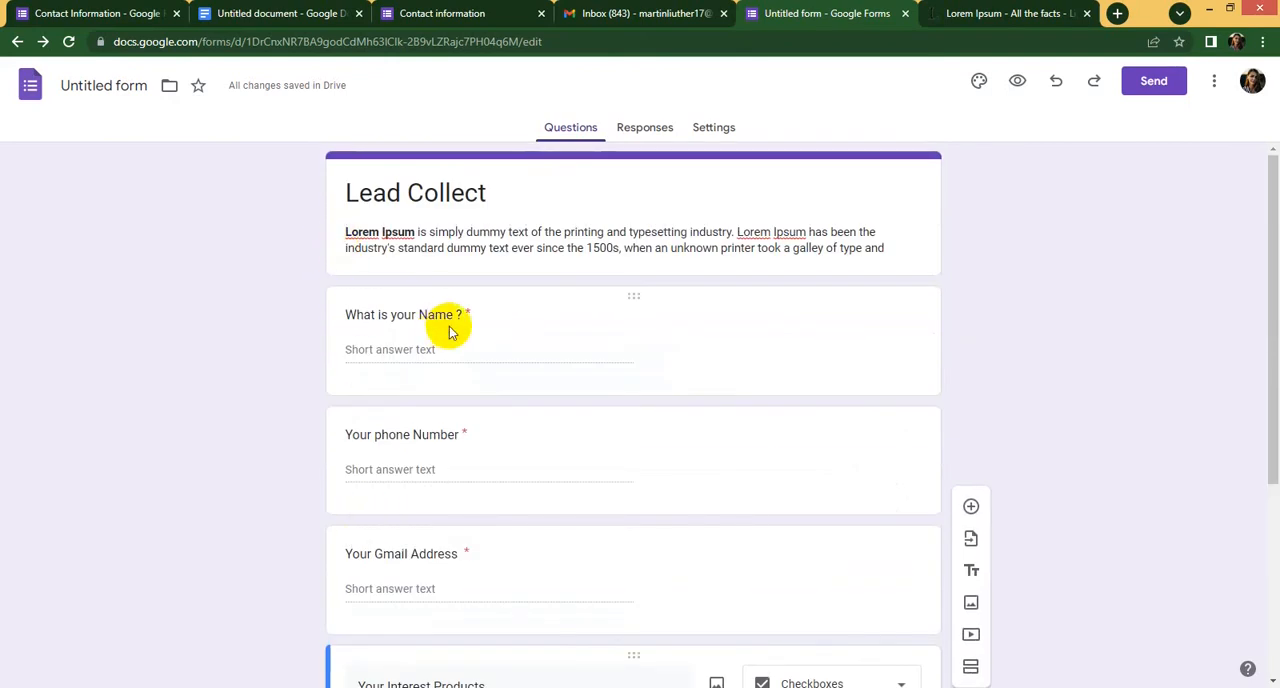
{"action": "left_click", "coordinate": [886, 323]}
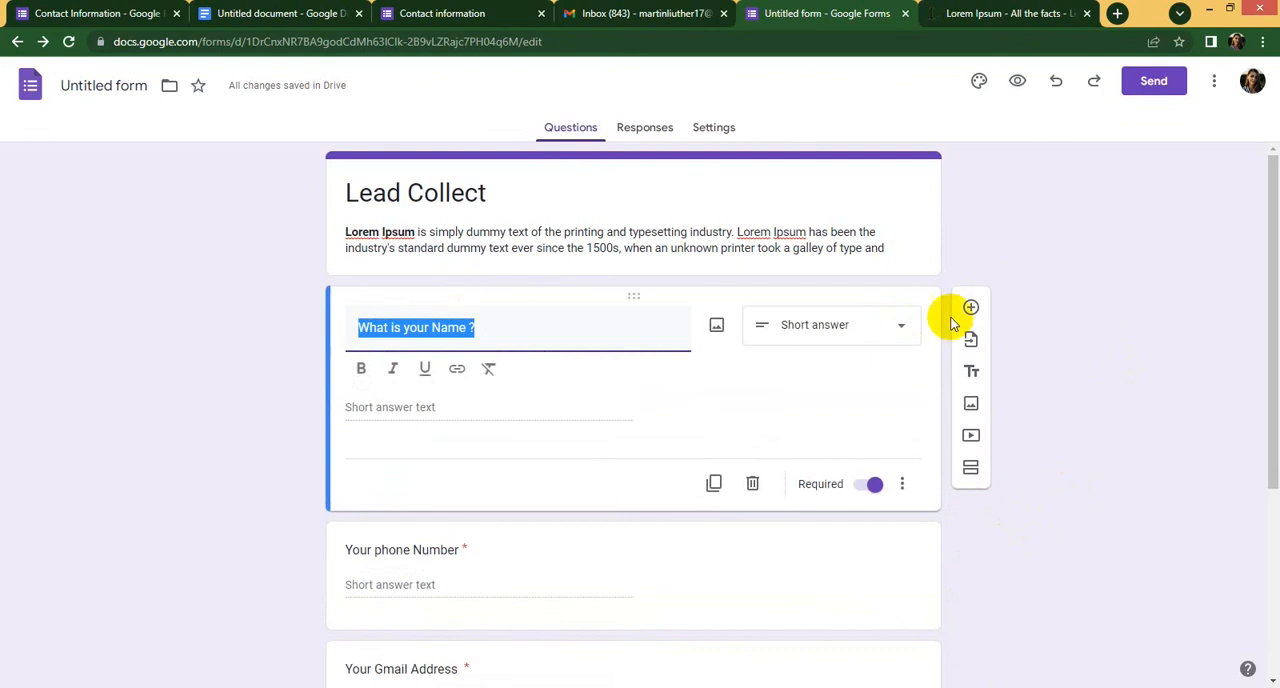
{"action": "left_click", "coordinate": [984, 402]}
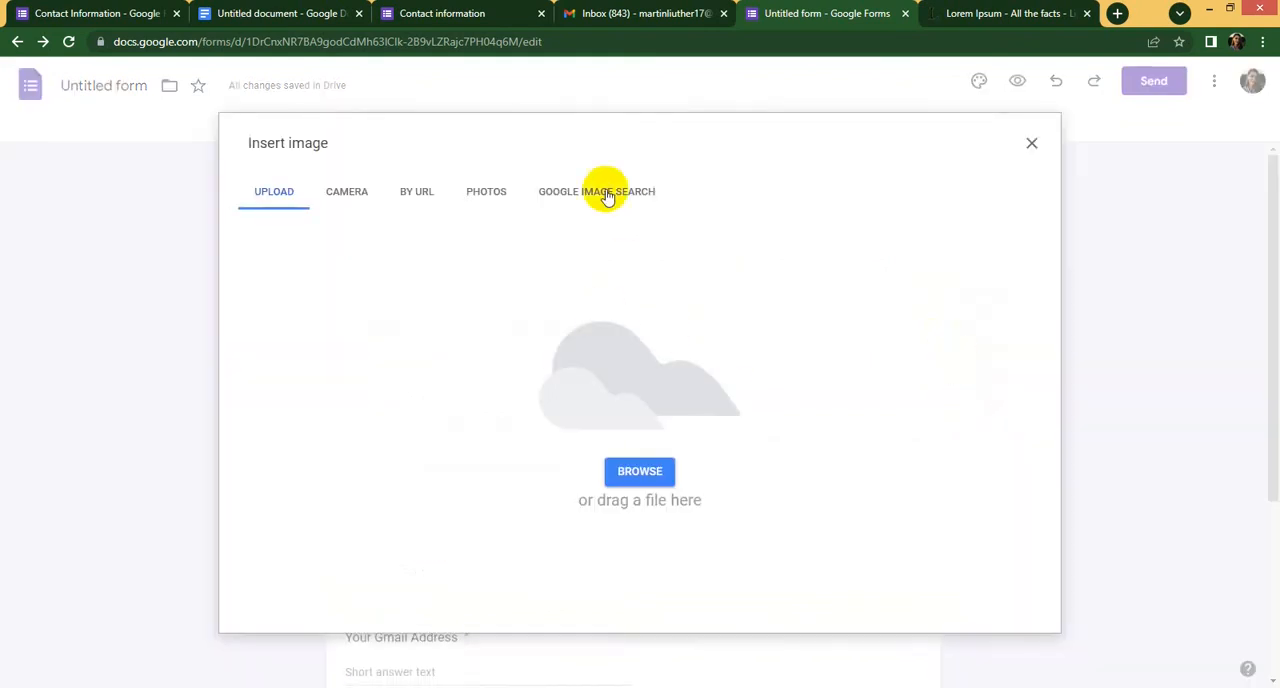
{"action": "left_click", "coordinate": [600, 193]}
{"action": "left_click", "coordinate": [575, 148]}
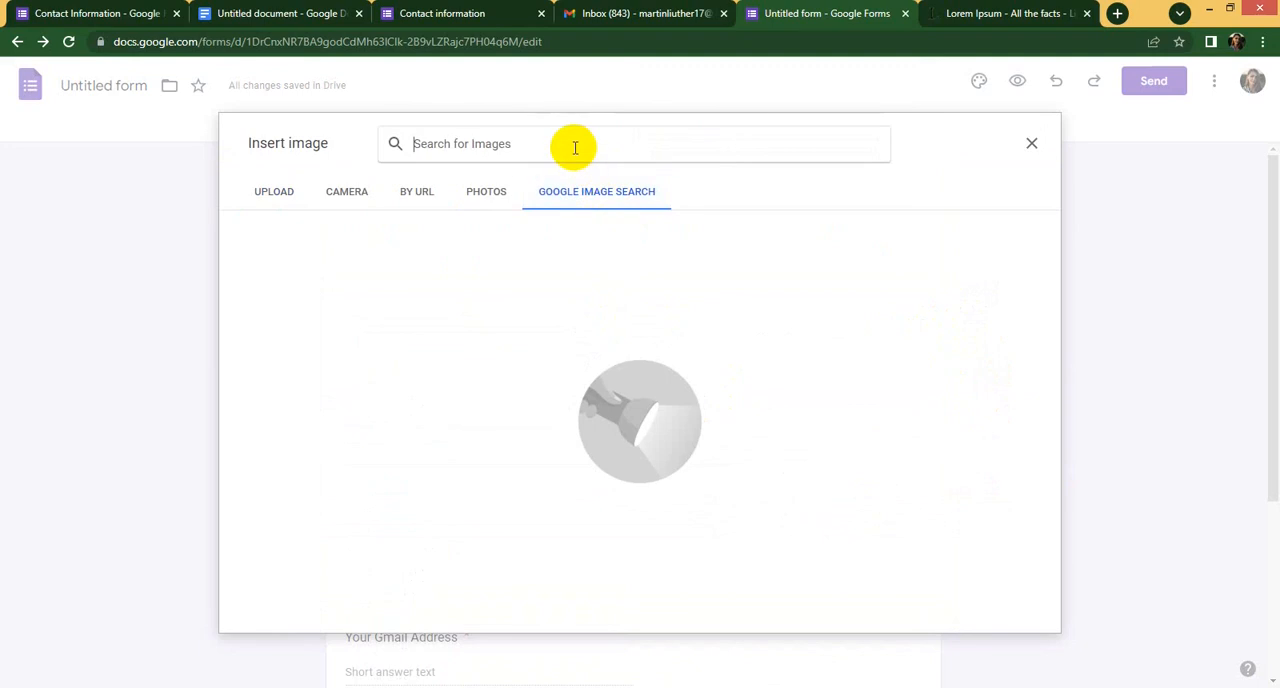
{"action": "type", "text": "chips"}
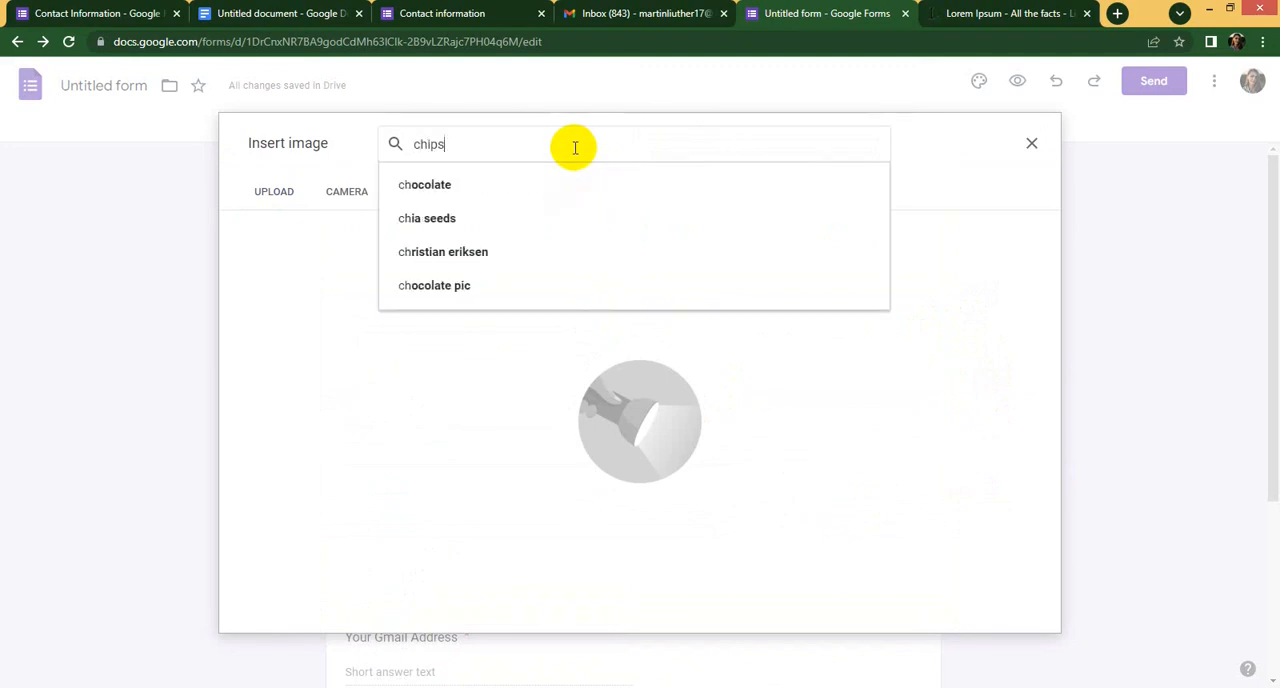
{"action": "key", "text": "Return"}
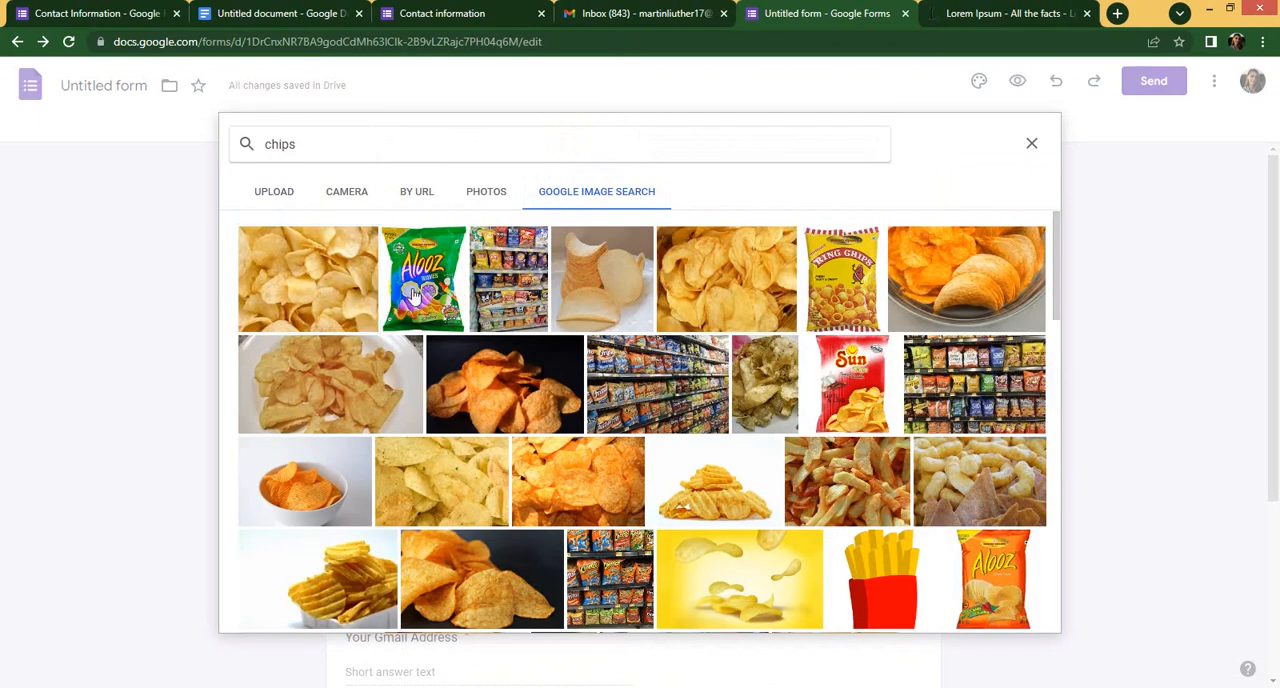
{"action": "left_click", "coordinate": [410, 292]}
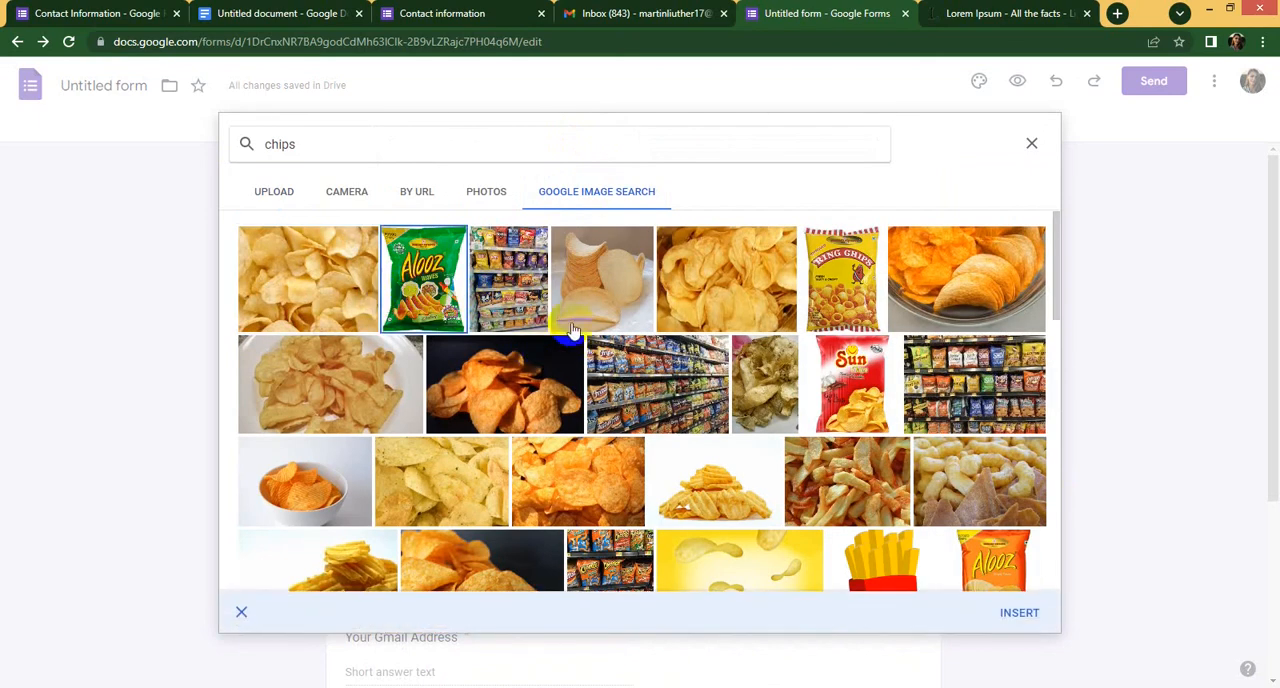
{"action": "left_click", "coordinate": [1012, 610]}
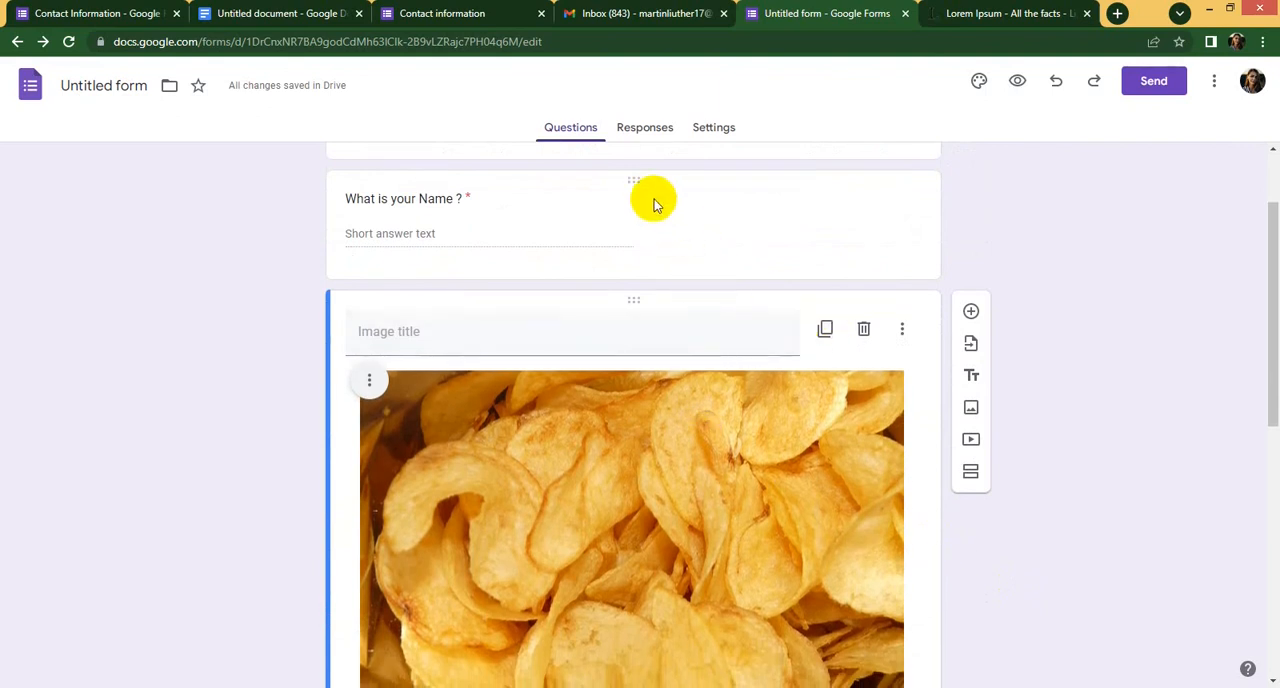
- Move the "What is your Name ?" question below the chips image, directly above the phone number question
{"action": "left_click_drag", "start_coordinate": [653, 185], "coordinate": [683, 531]}
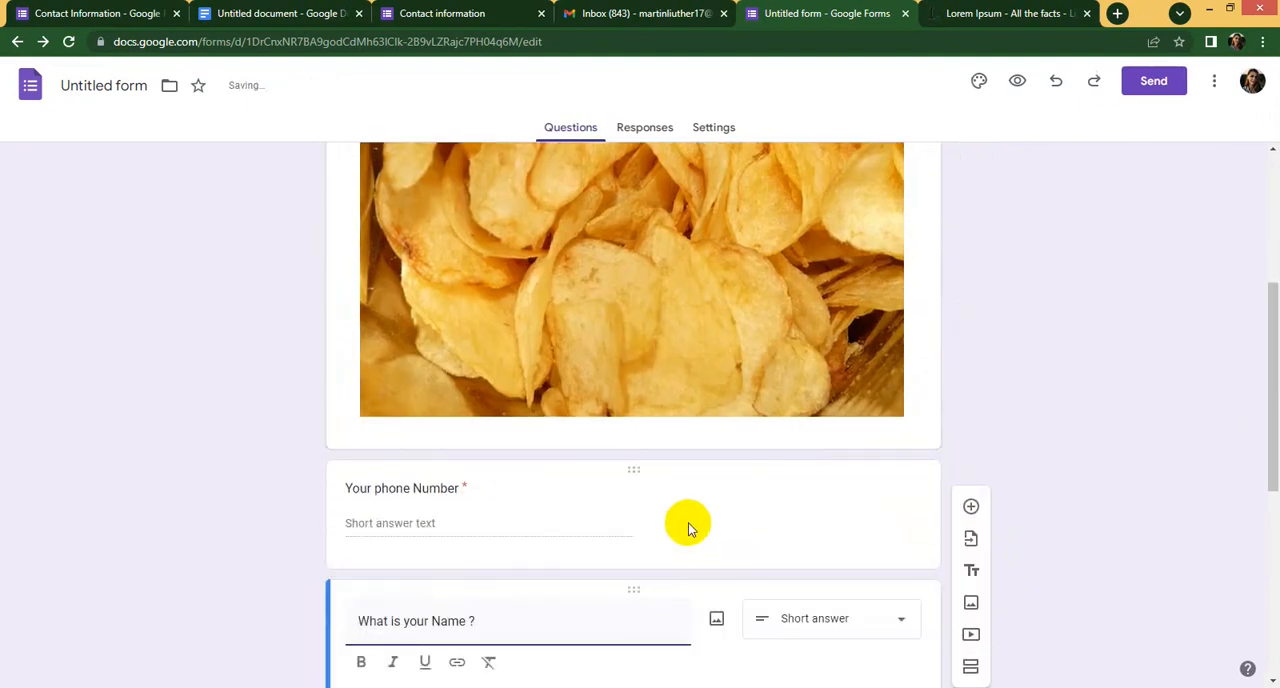
{"action": "left_click_drag", "start_coordinate": [657, 597], "coordinate": [686, 360]}
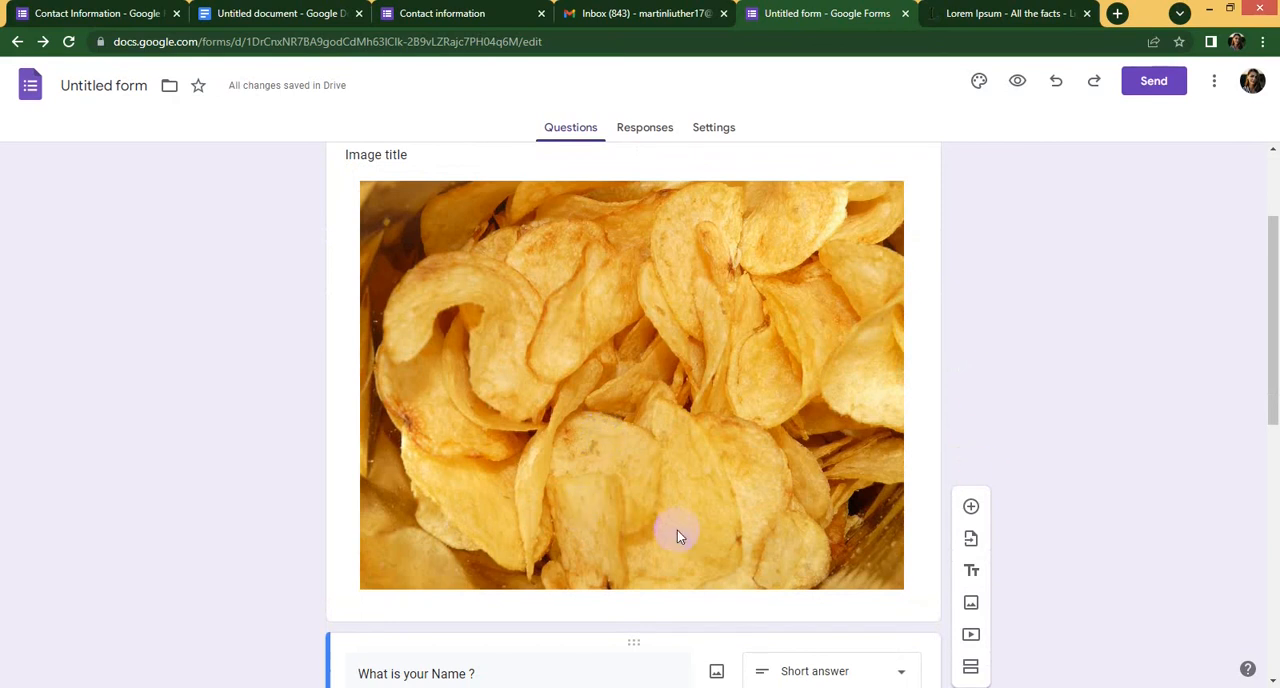
- Make the "Your Interest Products" question required
{"action": "scroll", "coordinate": [677, 528], "scroll_direction": "down", "scroll_amount": 6}
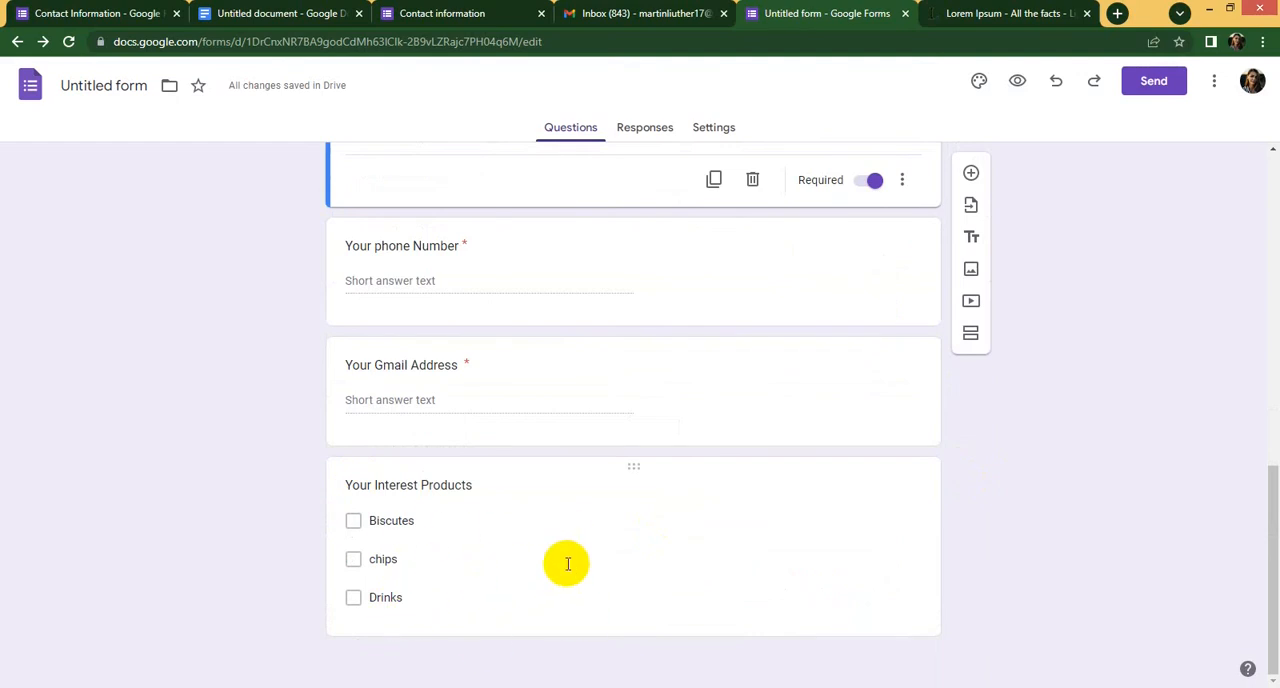
{"action": "left_click", "coordinate": [888, 523]}
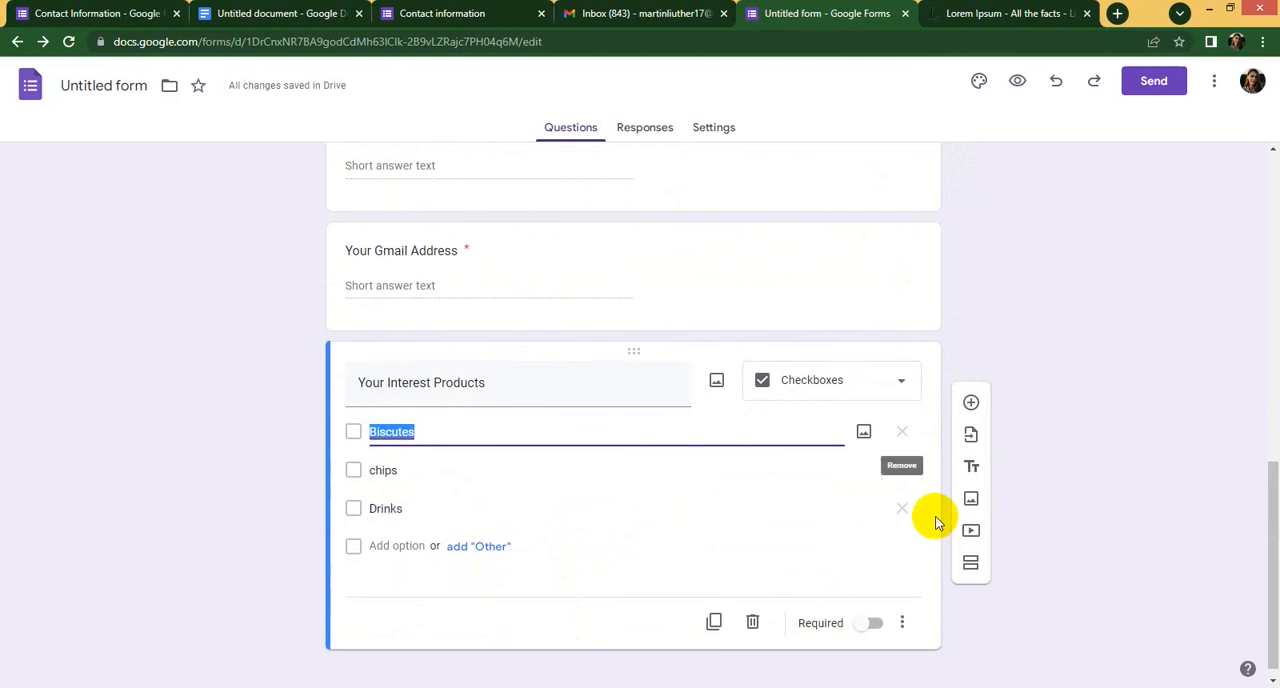
{"action": "left_click", "coordinate": [873, 610]}
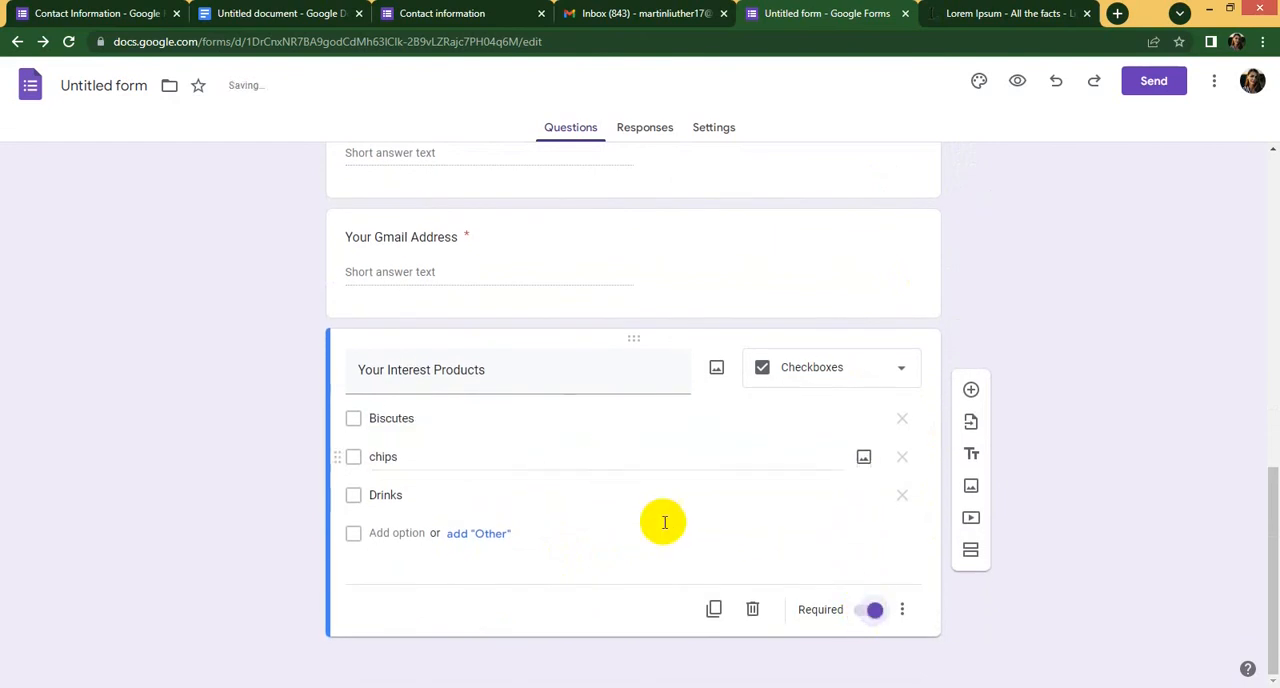
- Add a question titled "Your Comments" after the interest products question, with Paragraph as its answer type
{"action": "left_click", "coordinate": [970, 389]}
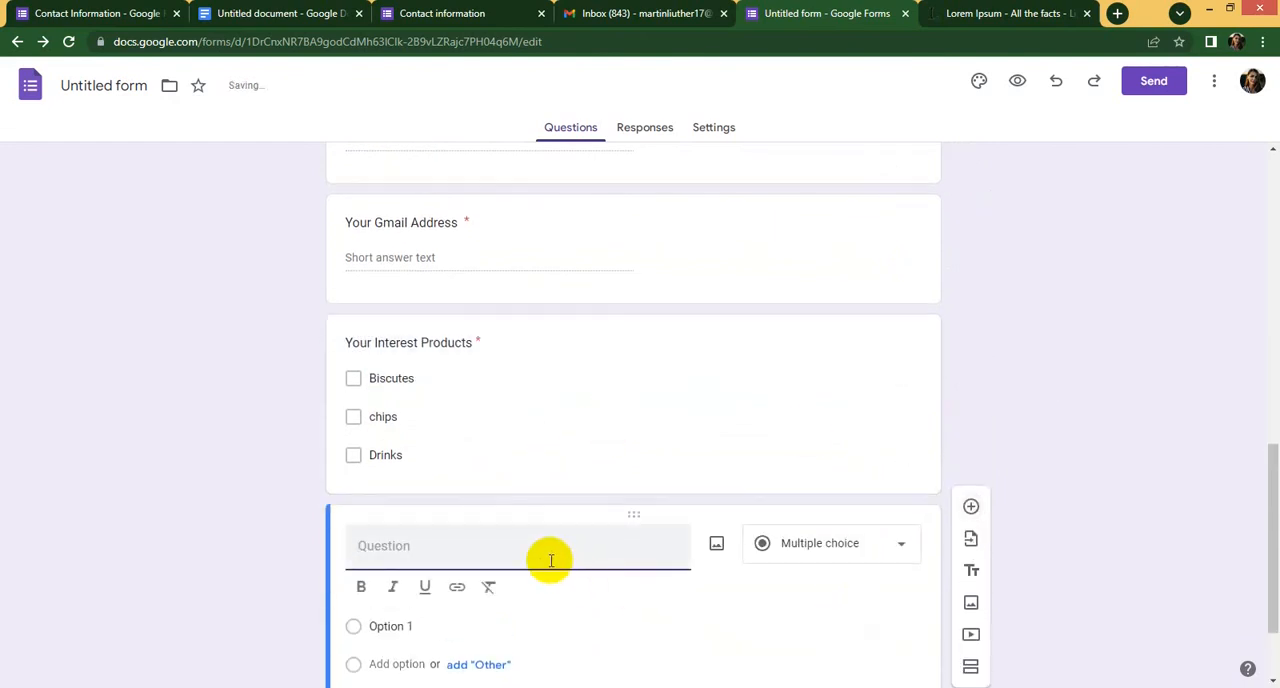
{"action": "type", "text": "Your Comments"}
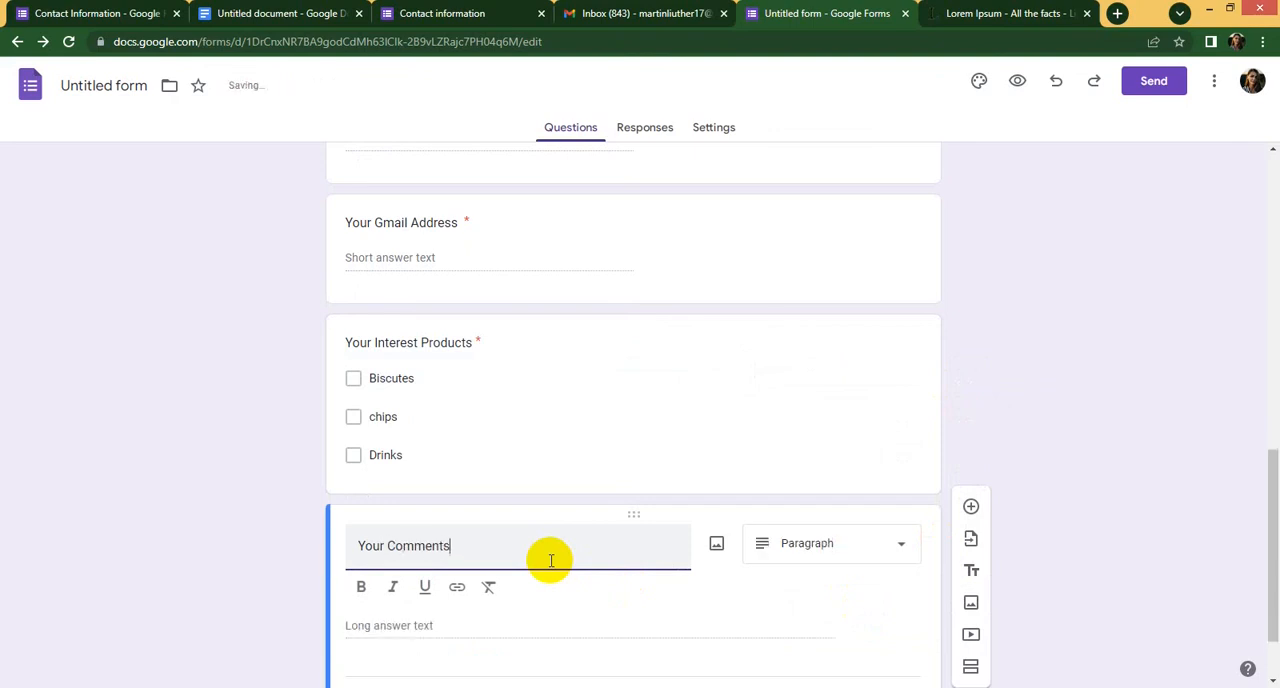
{"action": "scroll", "coordinate": [737, 571], "scroll_direction": "down", "scroll_amount": 1}
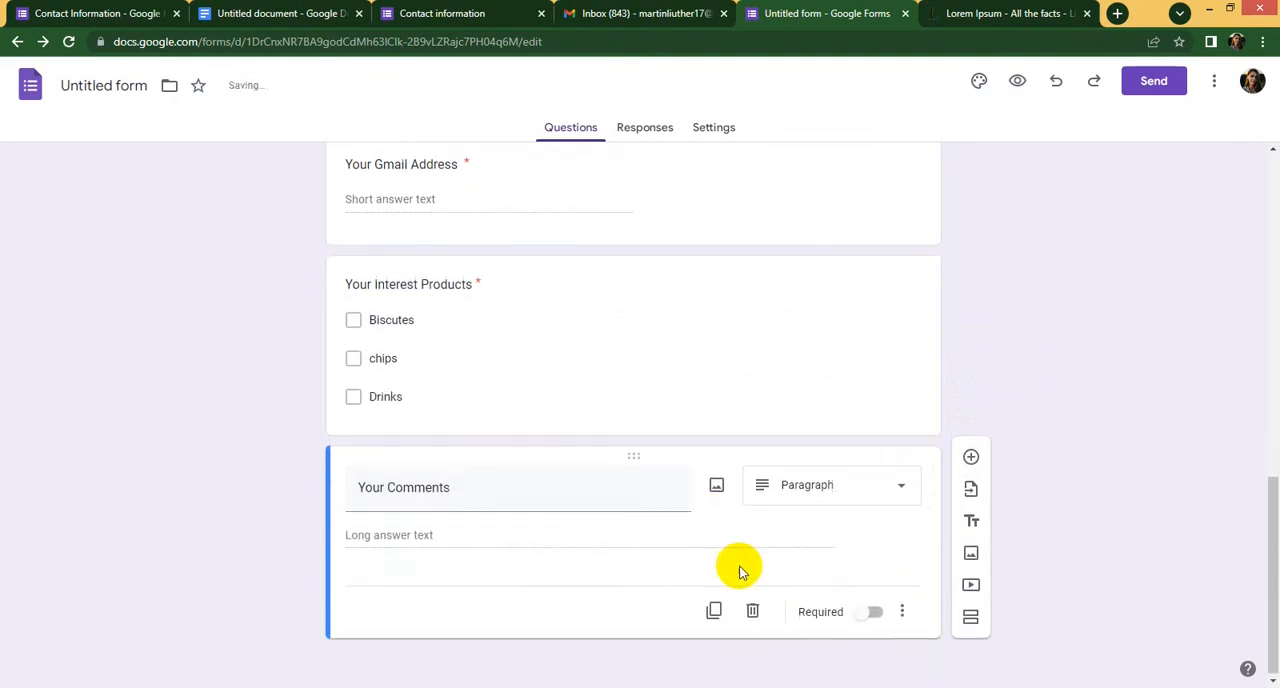
{"action": "left_click", "coordinate": [825, 478]}
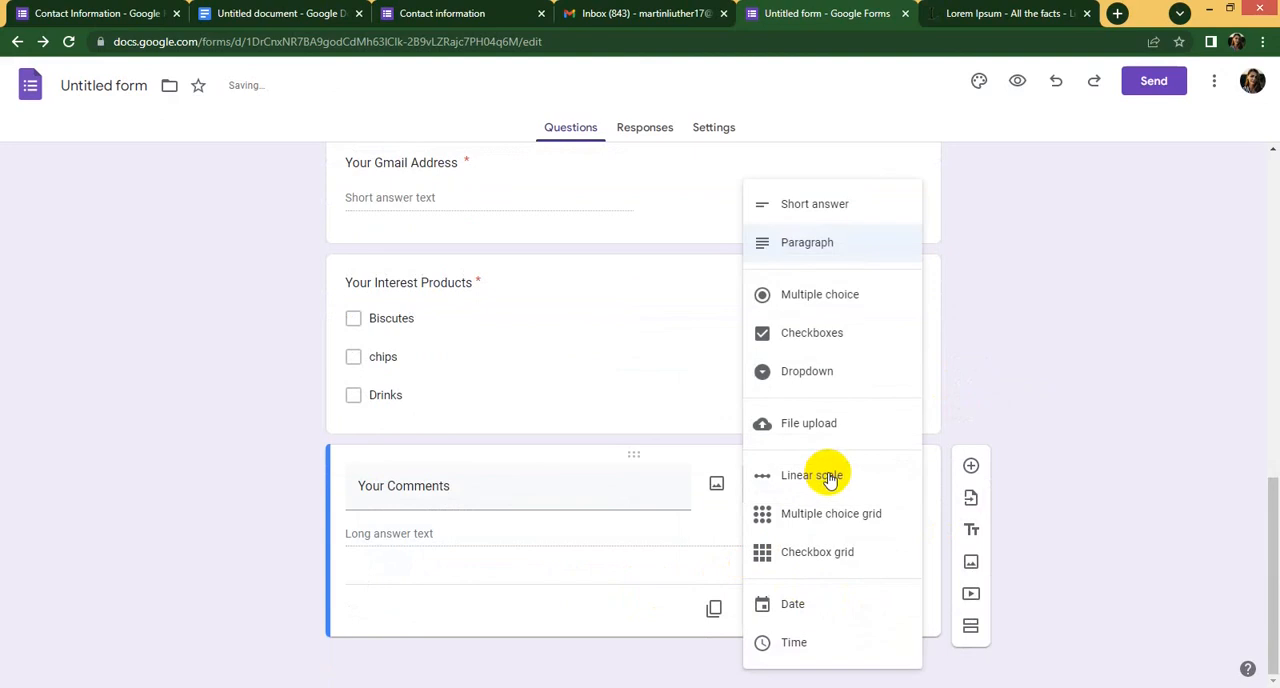
{"action": "left_click", "coordinate": [829, 243]}
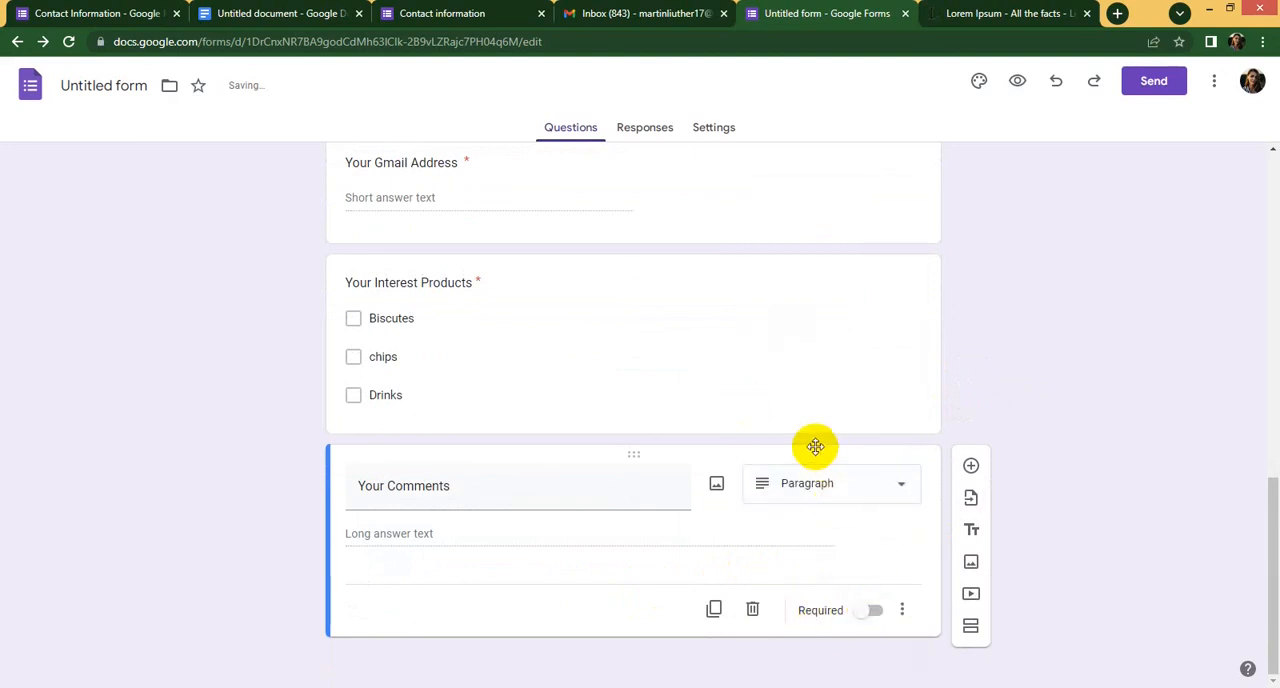
{"action": "scroll", "coordinate": [814, 446], "scroll_direction": "up", "scroll_amount": 10}
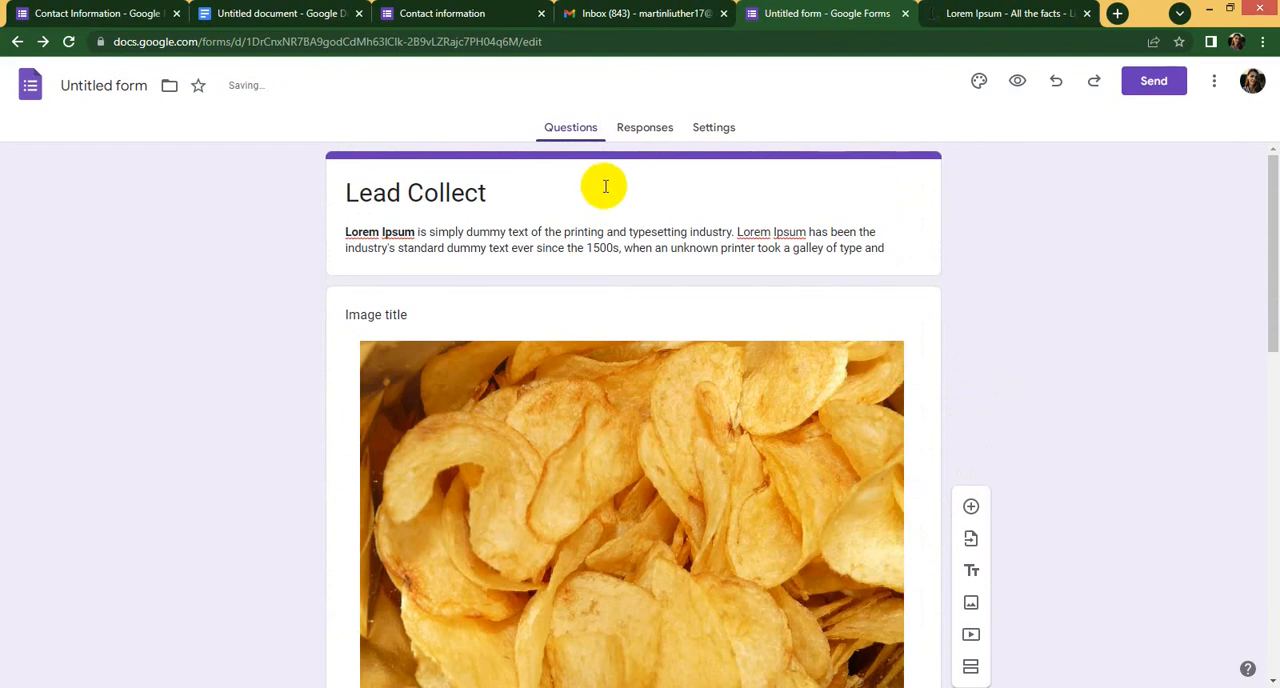
{"action": "left_click", "coordinate": [590, 190]}
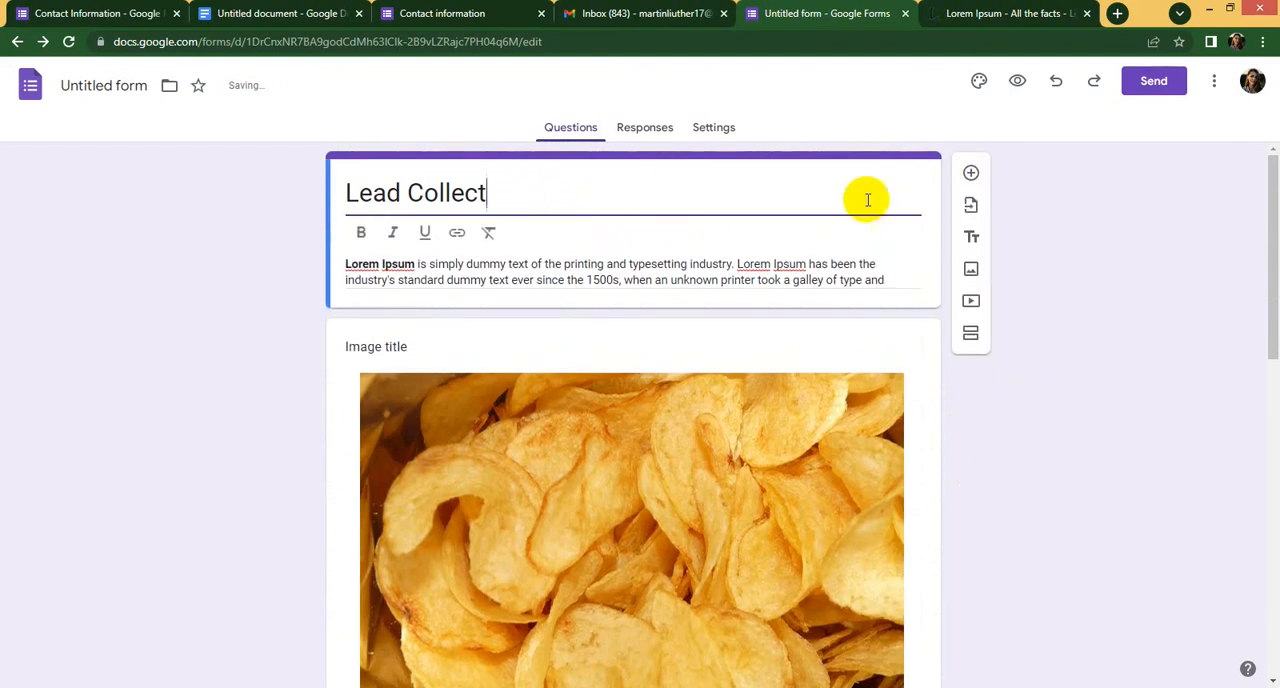
{"action": "left_click", "coordinate": [772, 148]}
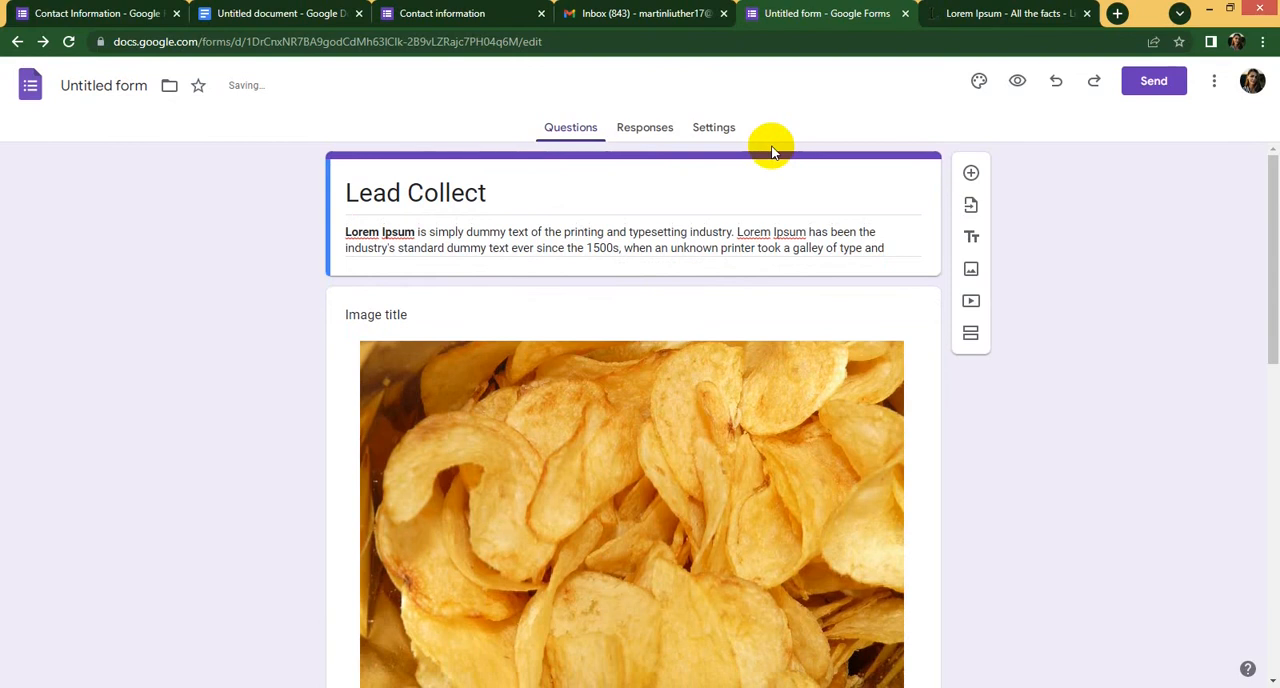
- Set the form's header image to the purple bubbles picture from the Work and School themes
{"action": "left_click", "coordinate": [981, 81]}
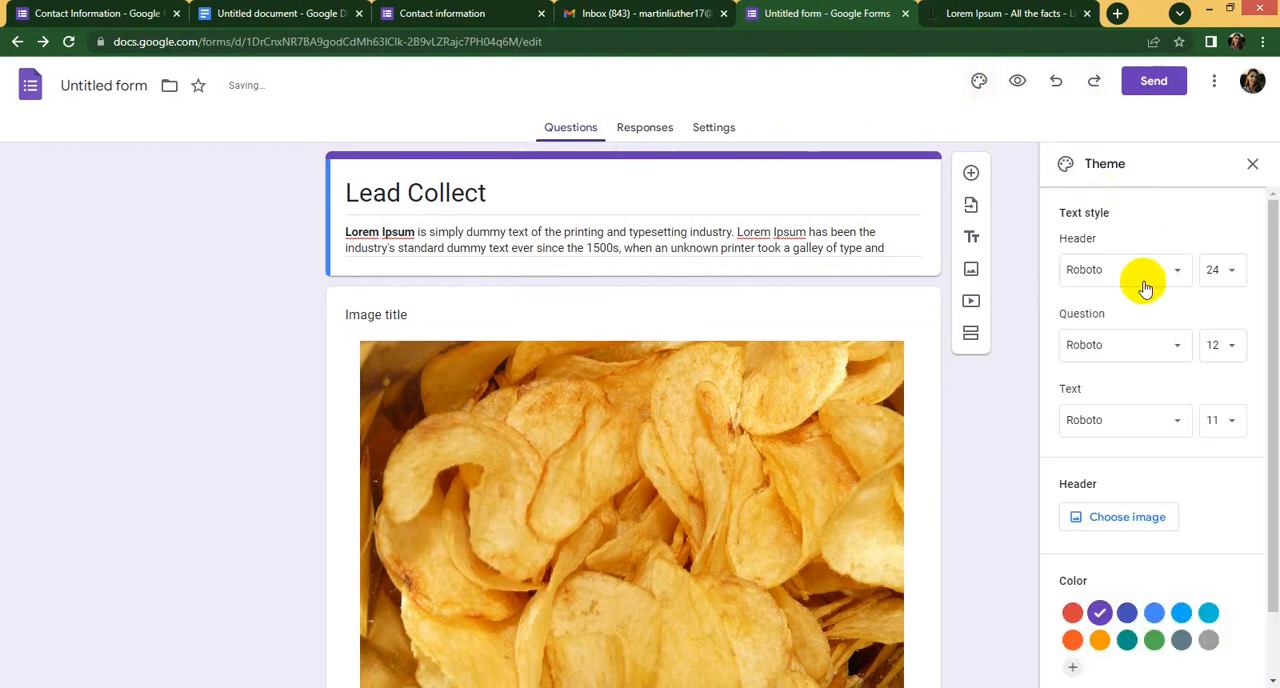
{"action": "scroll", "coordinate": [1140, 310], "scroll_direction": "down", "scroll_amount": 2}
{"action": "left_click", "coordinate": [1121, 441]}
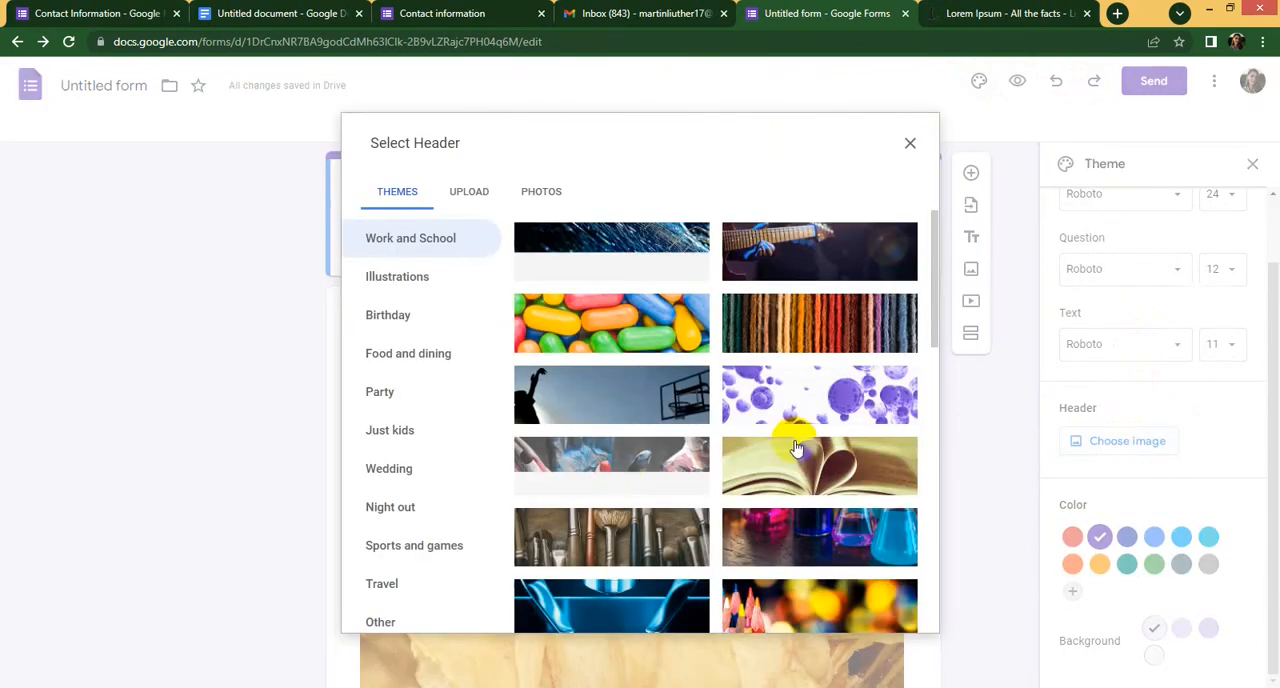
{"action": "scroll", "coordinate": [680, 426], "scroll_direction": "down", "scroll_amount": 3}
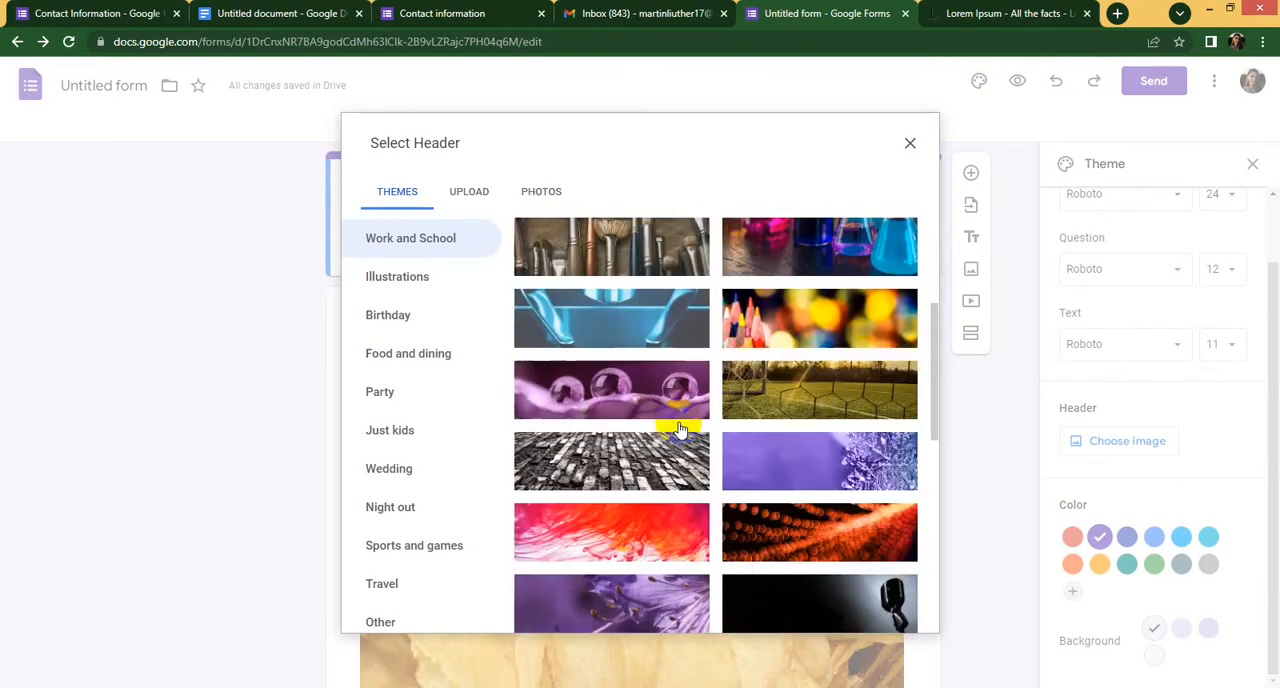
{"action": "scroll", "coordinate": [680, 428], "scroll_direction": "down", "scroll_amount": 7}
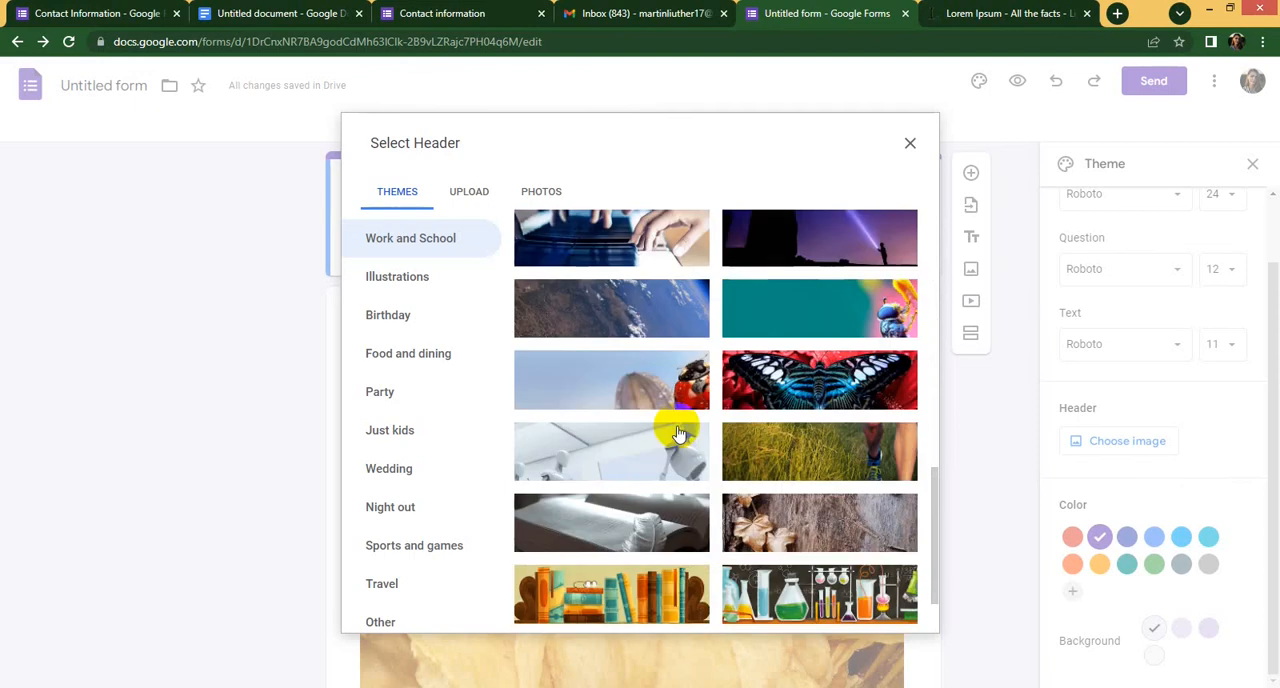
{"action": "scroll", "coordinate": [678, 432], "scroll_direction": "down", "scroll_amount": 2}
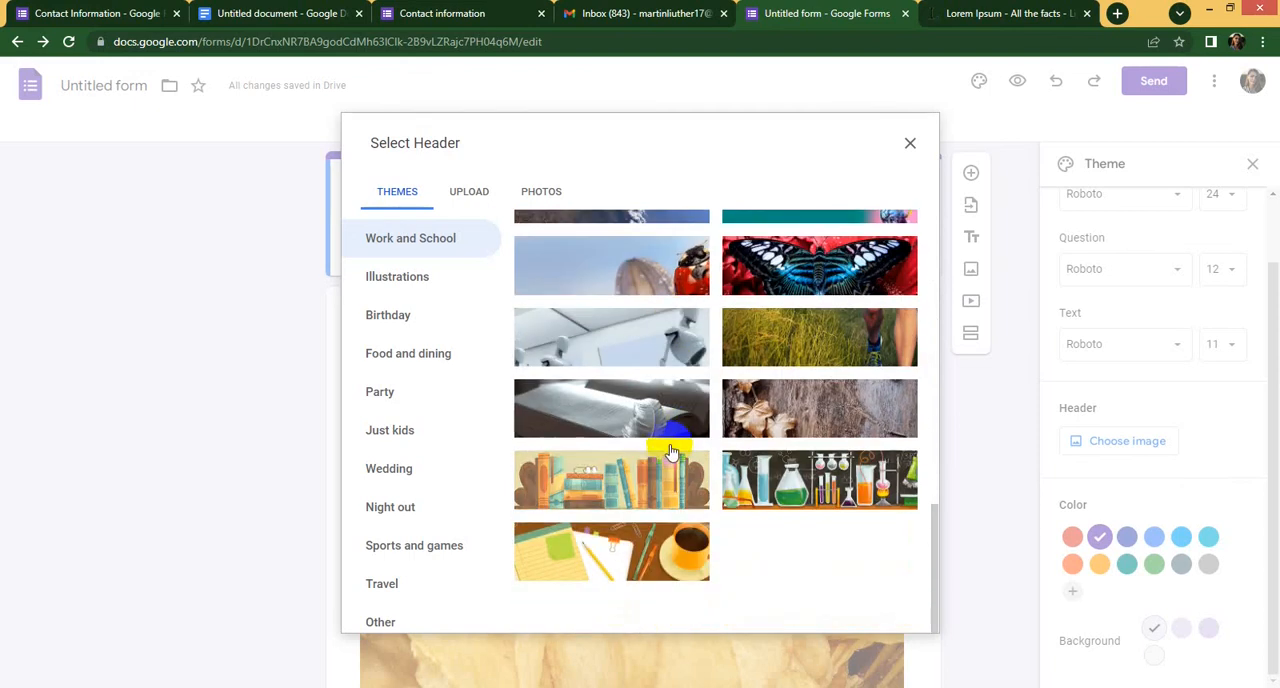
{"action": "scroll", "coordinate": [672, 455], "scroll_direction": "up", "scroll_amount": 10}
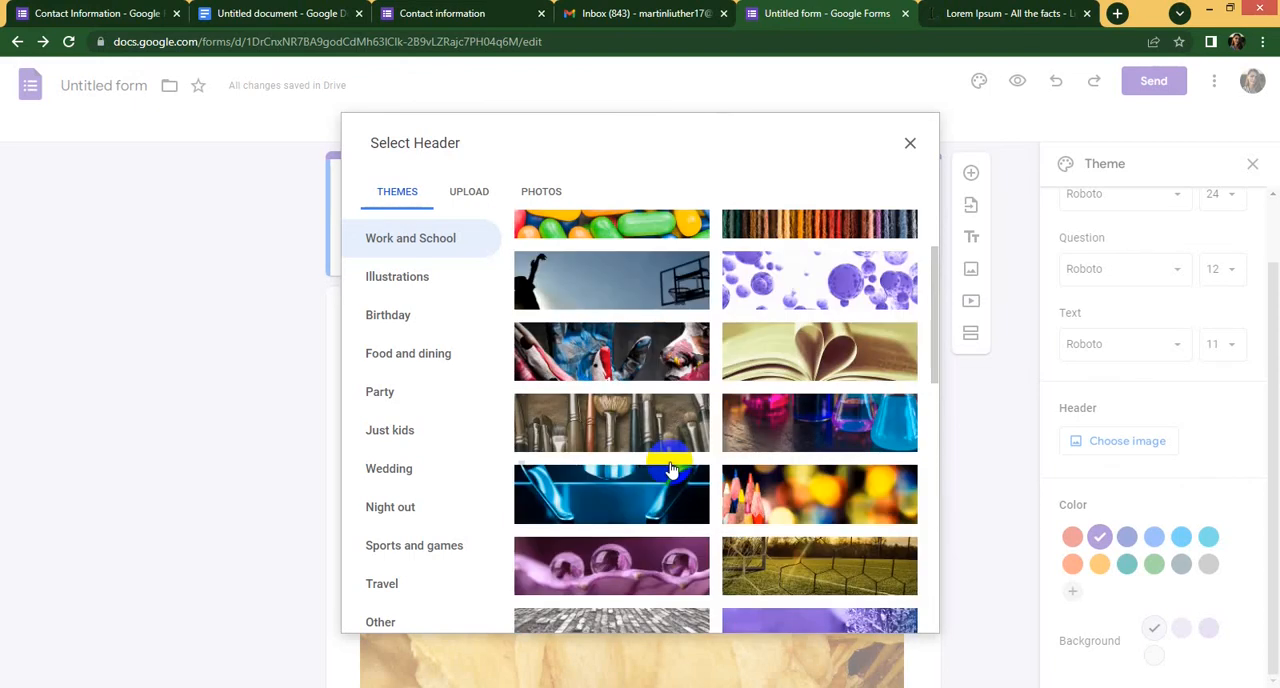
{"action": "scroll", "coordinate": [690, 450], "scroll_direction": "up", "scroll_amount": 2}
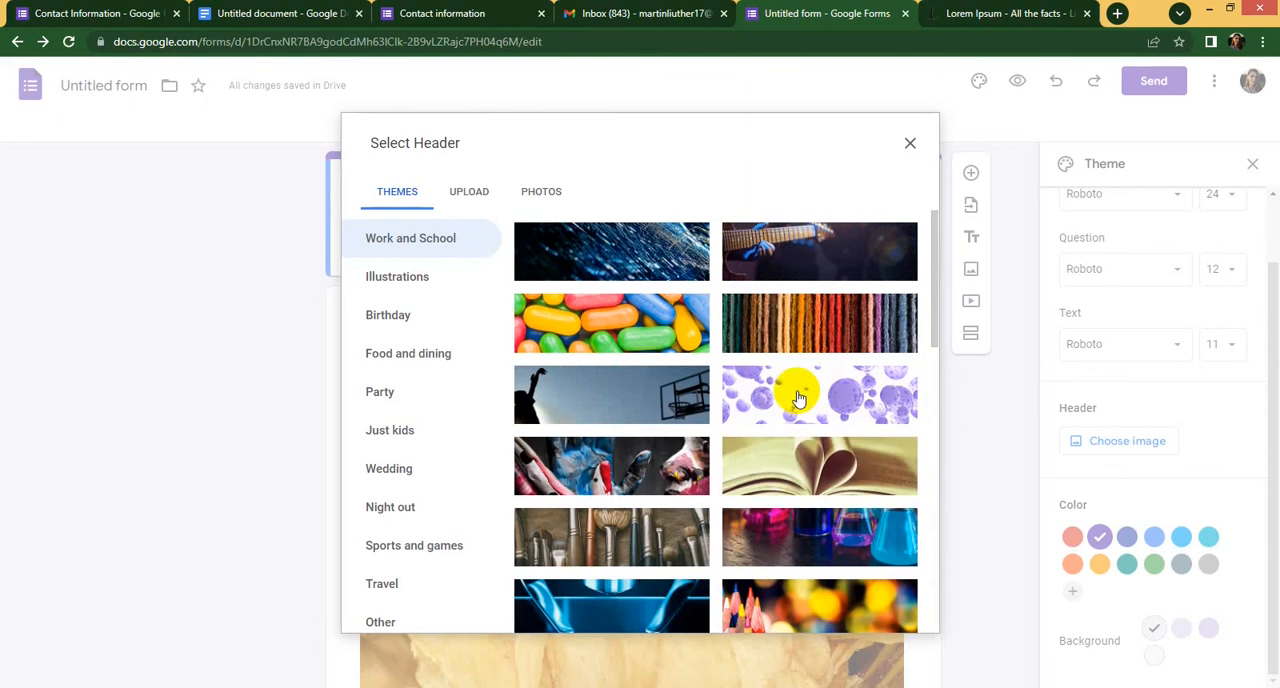
{"action": "left_click", "coordinate": [798, 398]}
{"action": "left_click", "coordinate": [899, 613]}
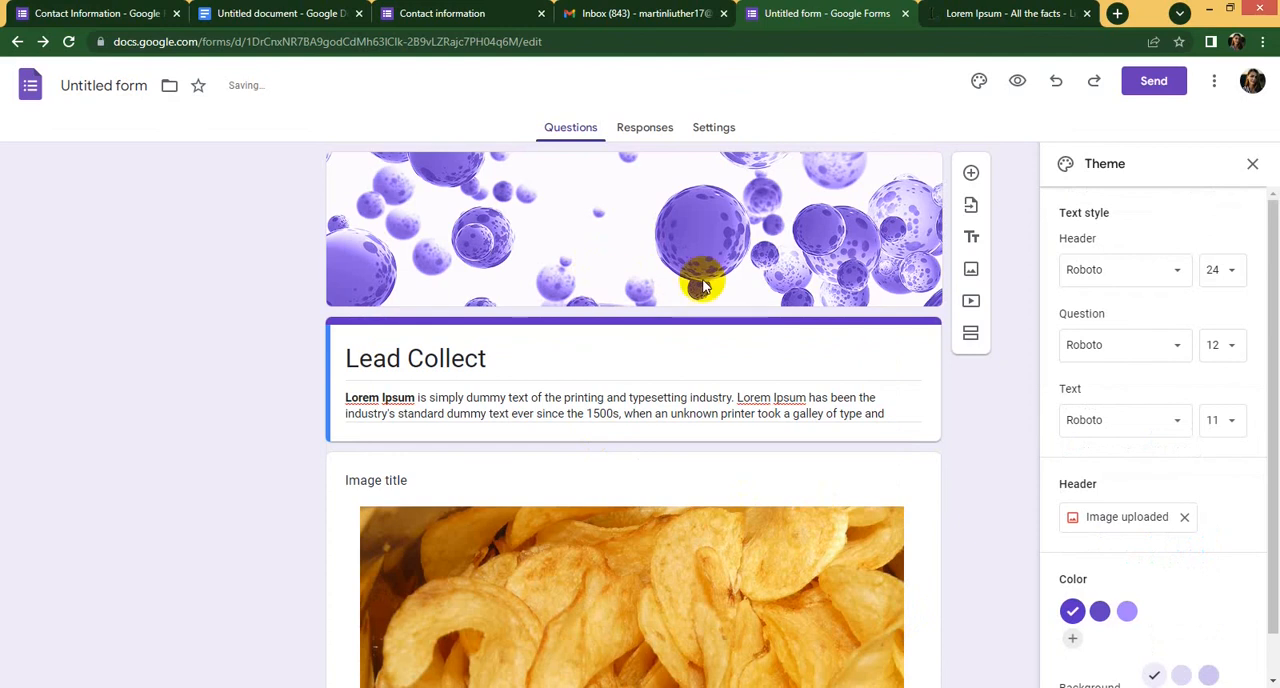
{"action": "left_click", "coordinate": [1117, 530]}
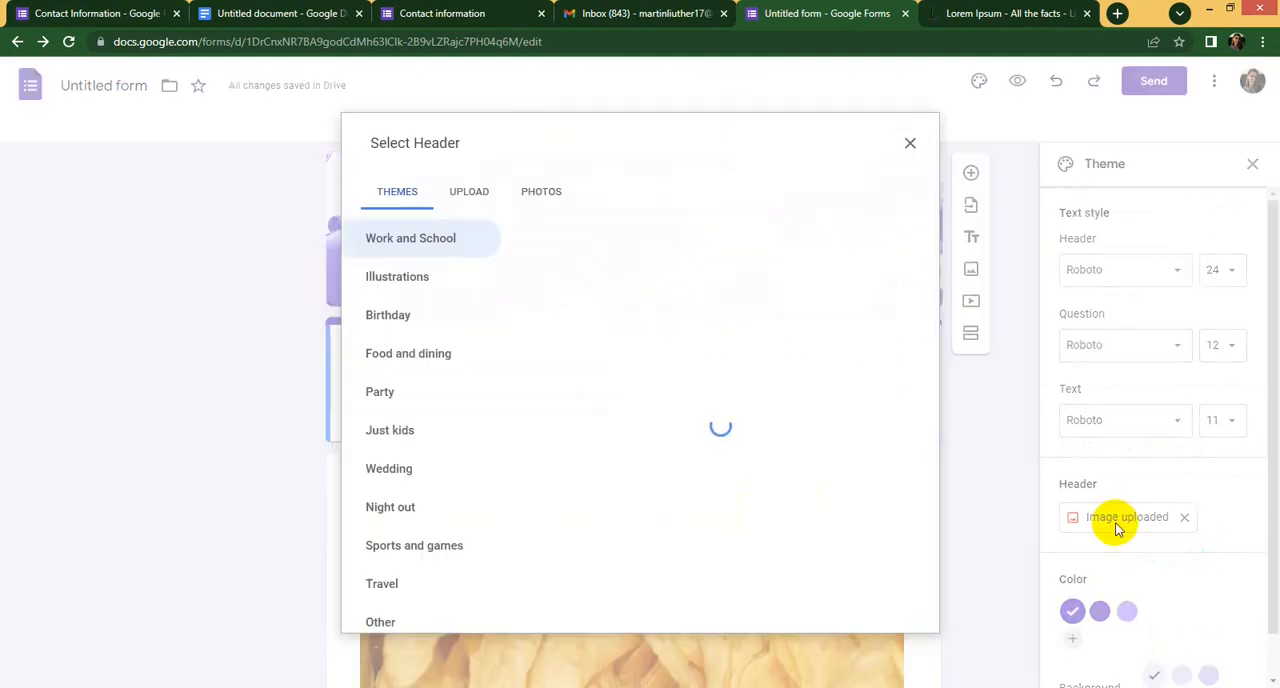
{"action": "left_click", "coordinate": [479, 195]}
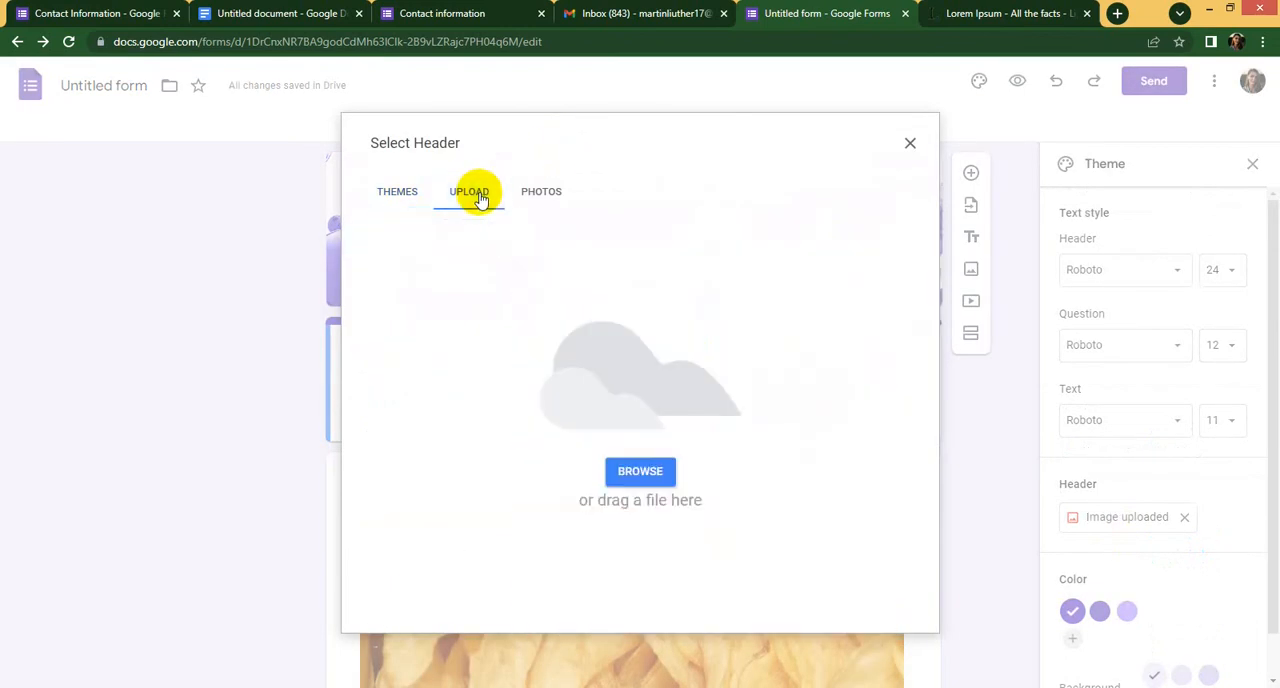
{"action": "left_click", "coordinate": [638, 472]}
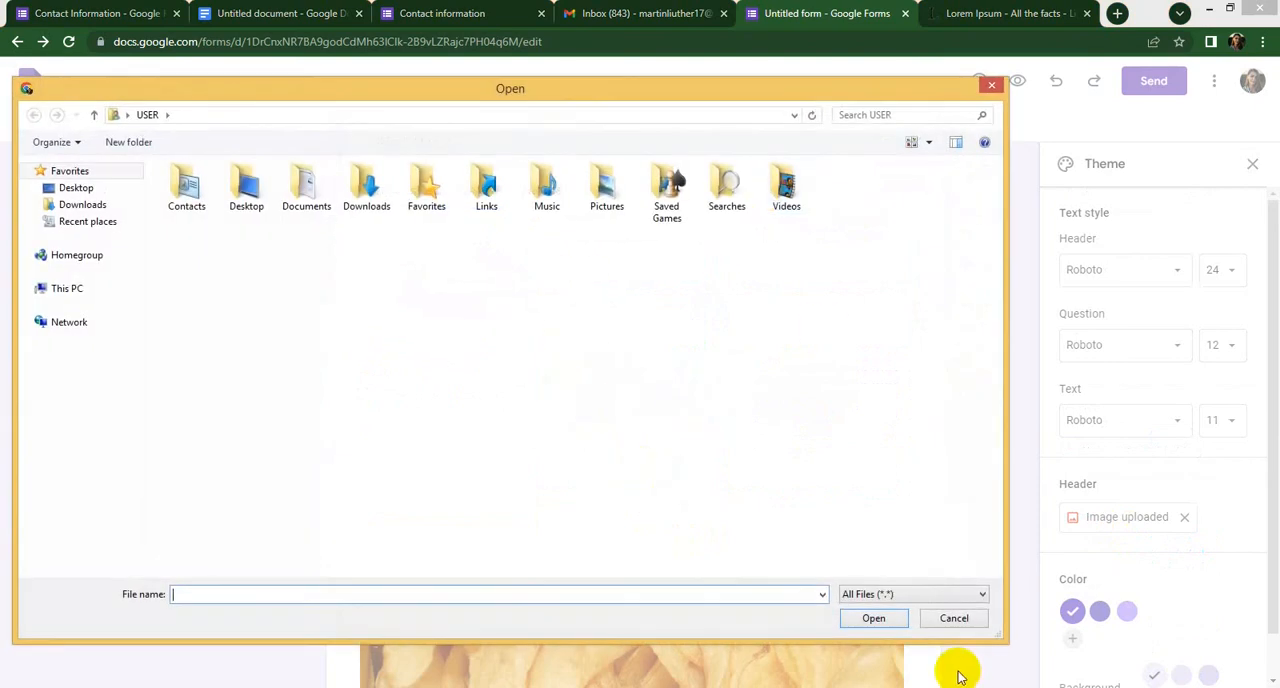
{"action": "left_click", "coordinate": [954, 618]}
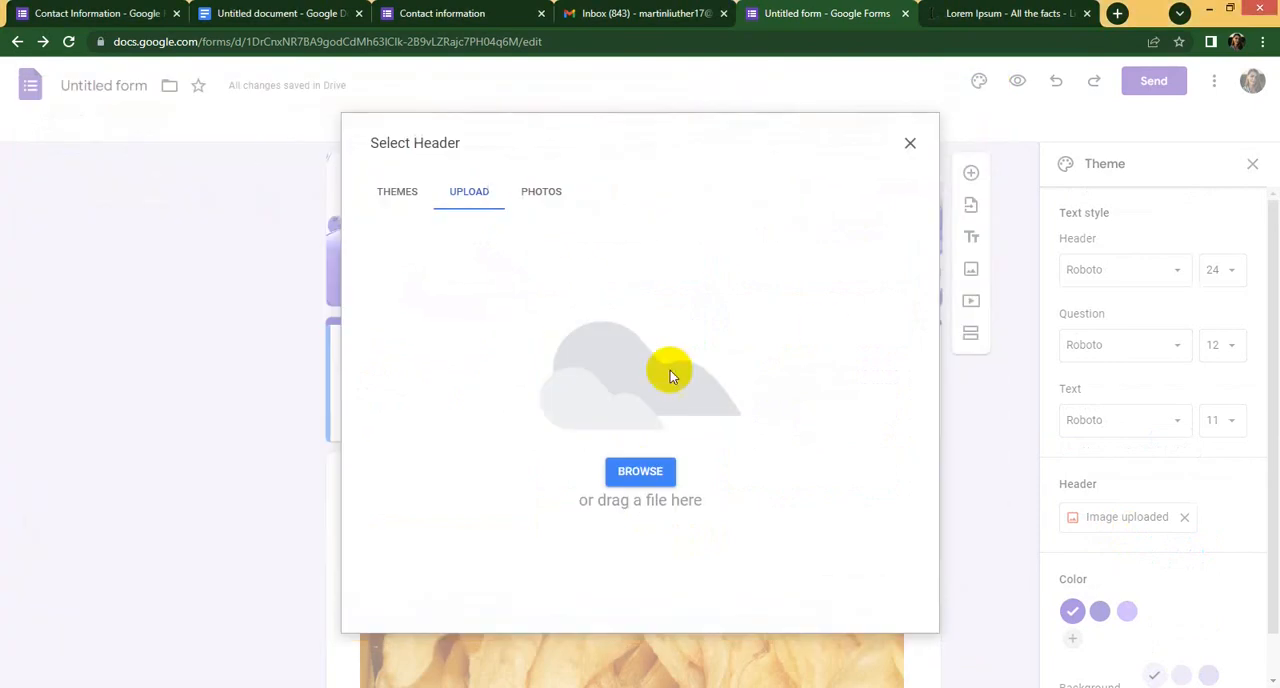
{"action": "left_click", "coordinate": [910, 143]}
- Close the theme settings and look over the form's questions down to "Your Comments"
{"action": "scroll", "coordinate": [666, 514], "scroll_direction": "down", "scroll_amount": 6}
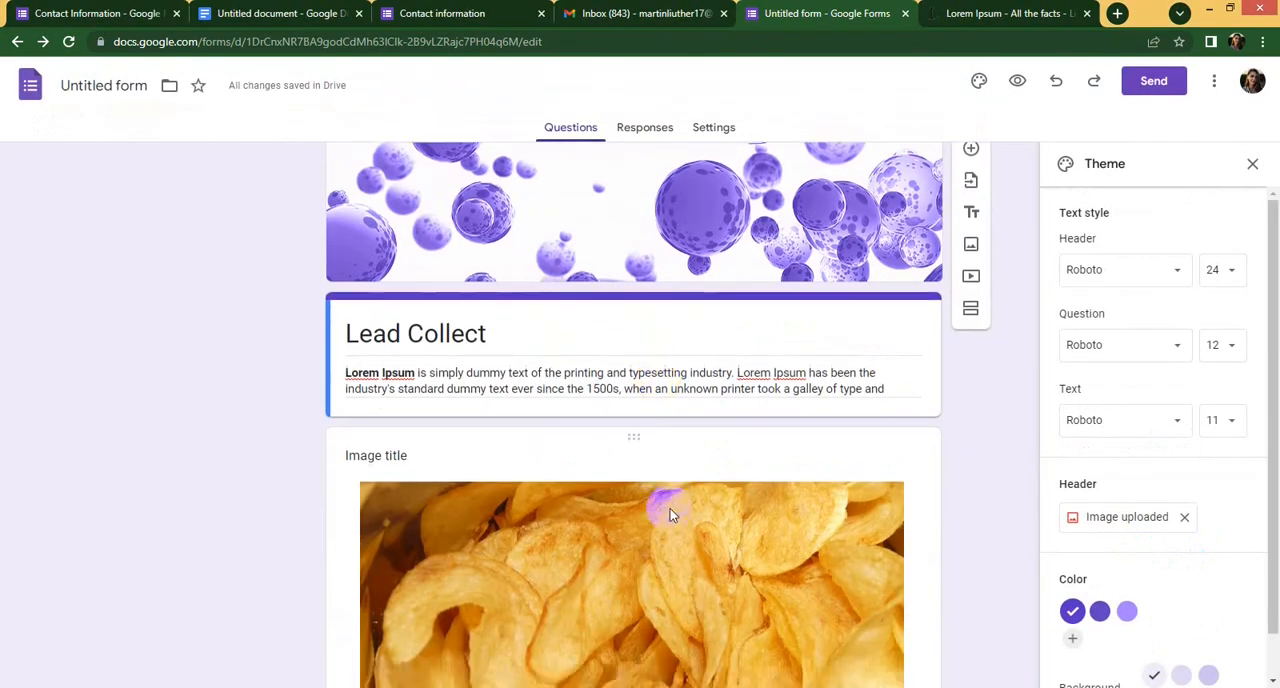
{"action": "left_click", "coordinate": [1252, 163]}
{"action": "scroll", "coordinate": [680, 470], "scroll_direction": "down", "scroll_amount": 4}
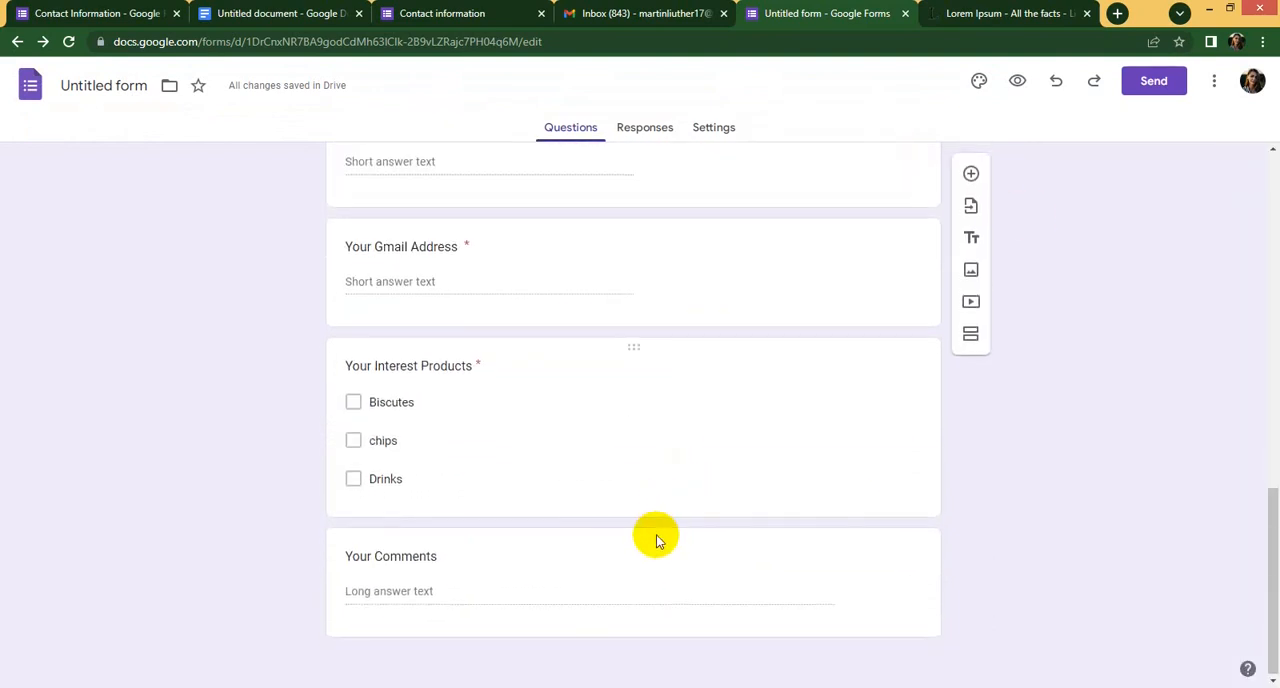
- Open the preview of the "Lead Collect" form and examine its header, image and all questions down to the submit button
{"action": "scroll", "coordinate": [652, 532], "scroll_direction": "up", "scroll_amount": 10}
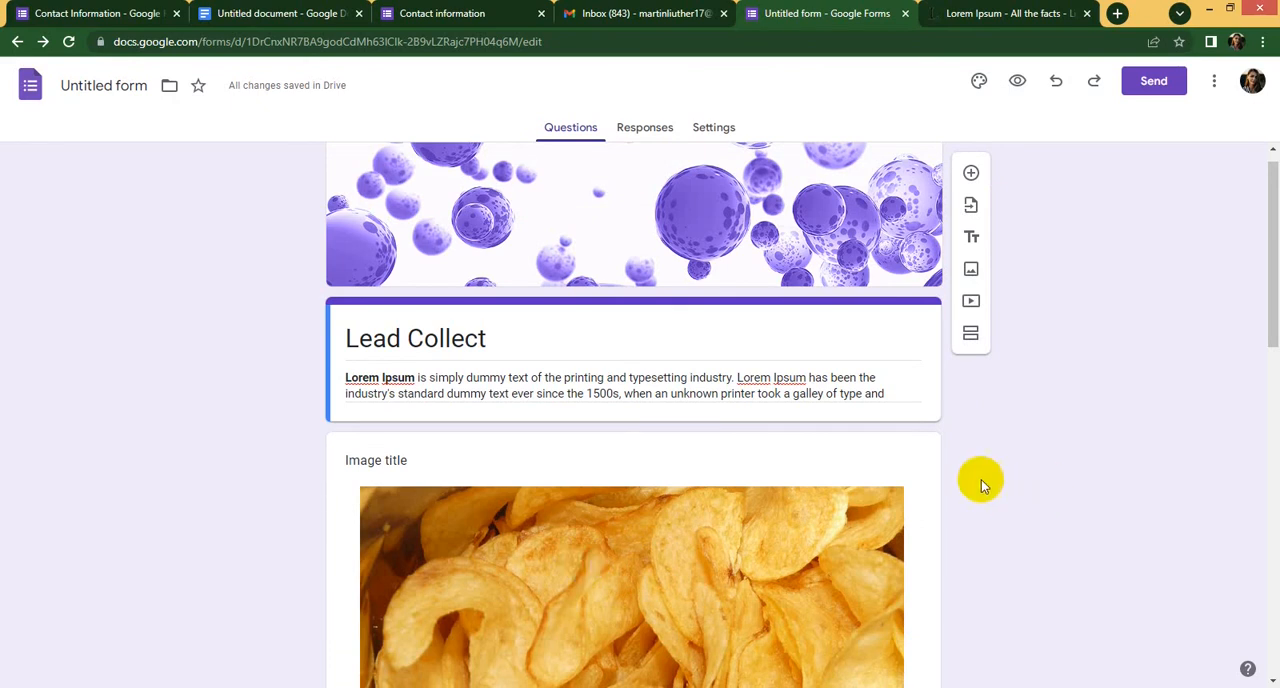
{"action": "scroll", "coordinate": [760, 430], "scroll_direction": "down", "scroll_amount": 5}
{"action": "scroll", "coordinate": [757, 529], "scroll_direction": "down", "scroll_amount": 4}
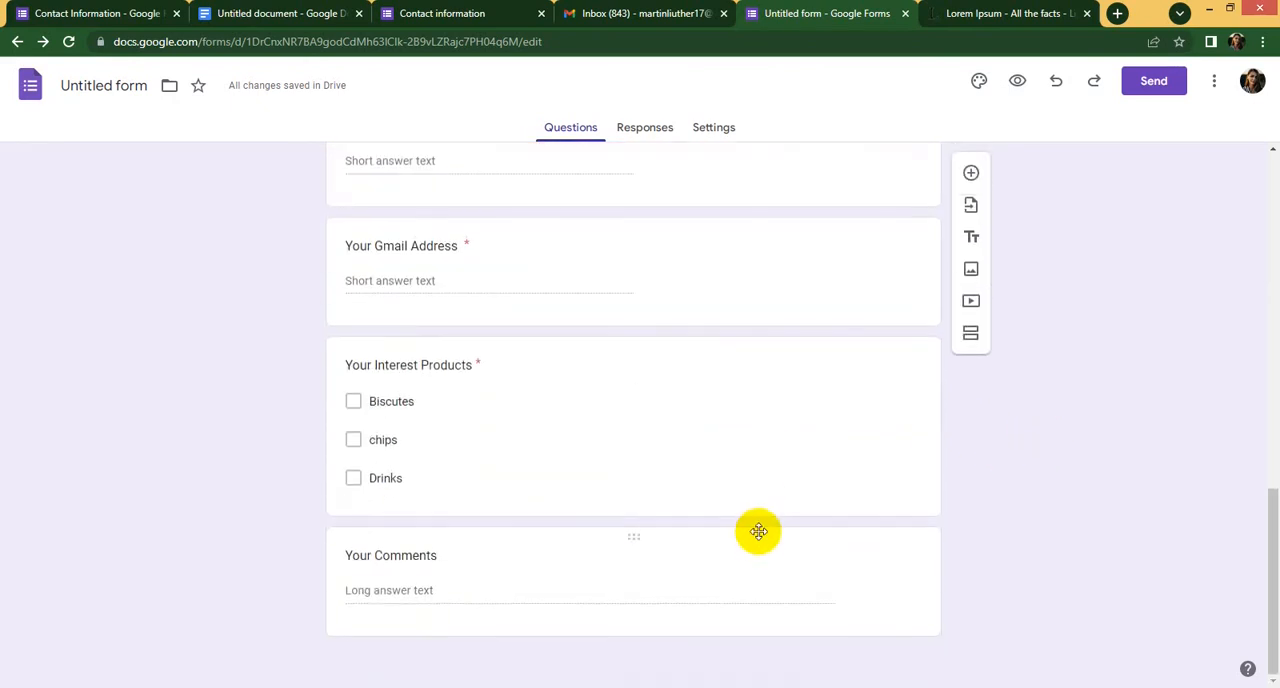
{"action": "scroll", "coordinate": [714, 537], "scroll_direction": "up", "scroll_amount": 9}
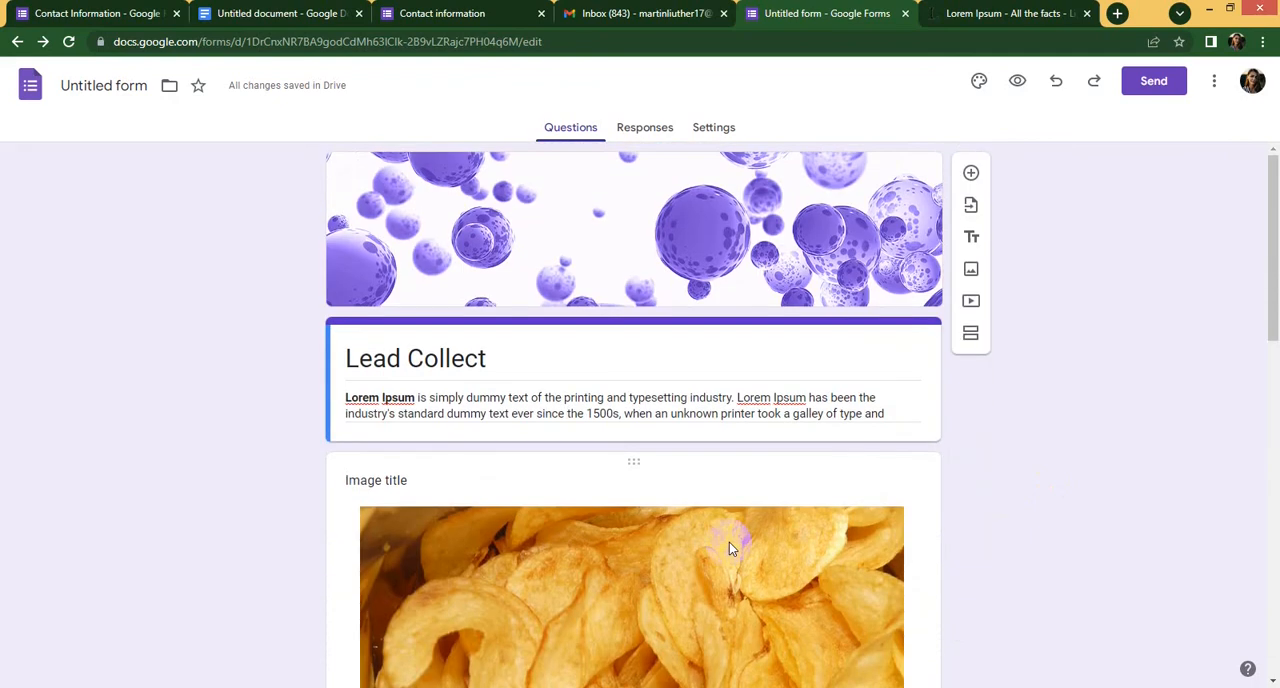
{"action": "left_click", "coordinate": [1018, 82]}
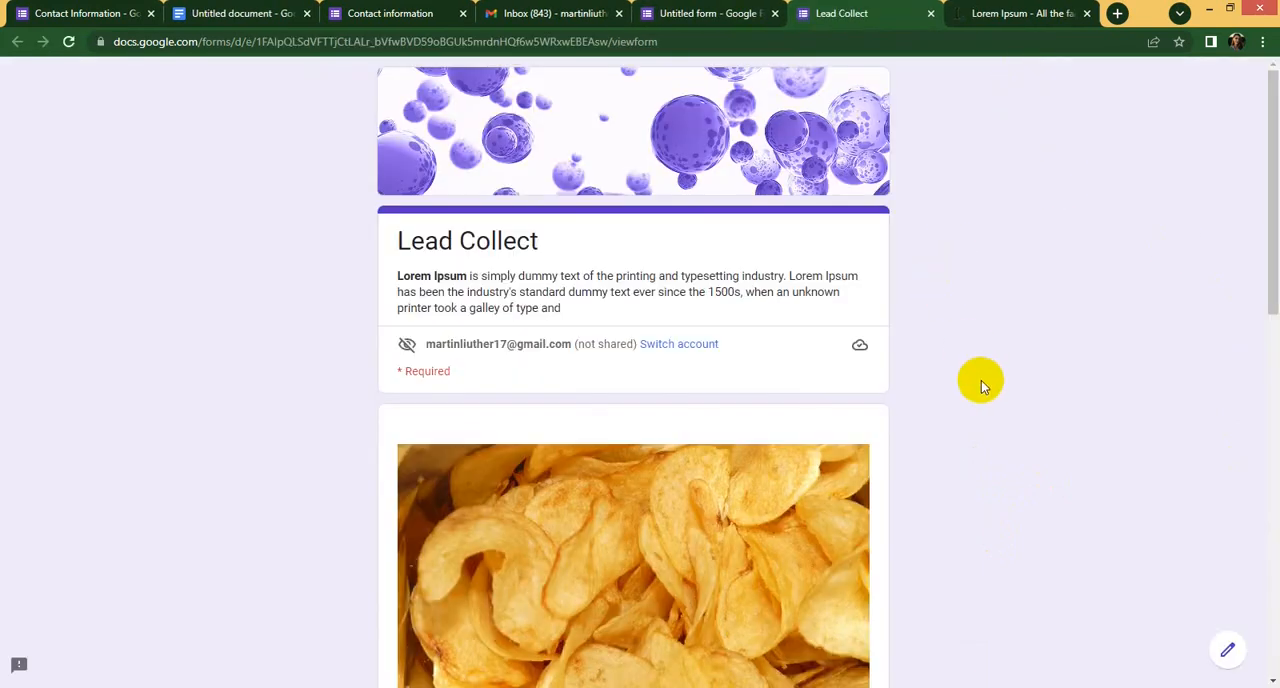
{"action": "scroll", "coordinate": [982, 385], "scroll_direction": "down", "scroll_amount": 10}
{"action": "scroll", "coordinate": [976, 505], "scroll_direction": "up", "scroll_amount": 1}
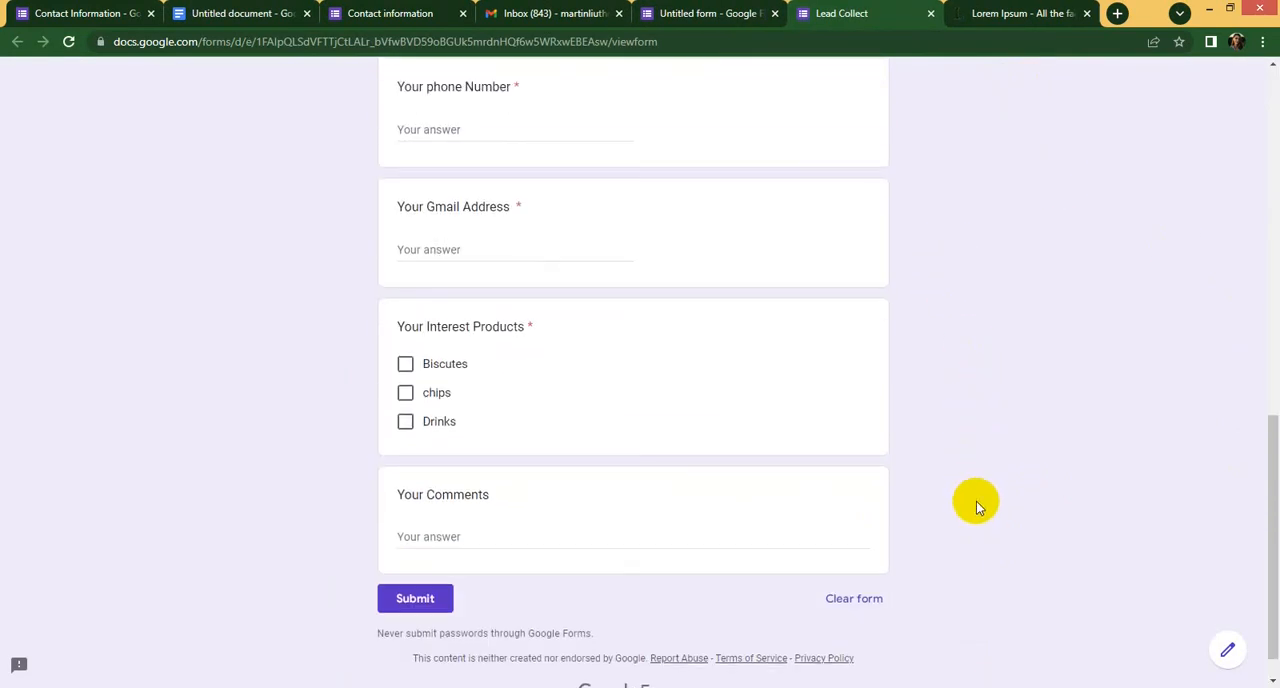
{"action": "scroll", "coordinate": [976, 501], "scroll_direction": "up", "scroll_amount": 10}
{"action": "scroll", "coordinate": [972, 483], "scroll_direction": "down", "scroll_amount": 5}
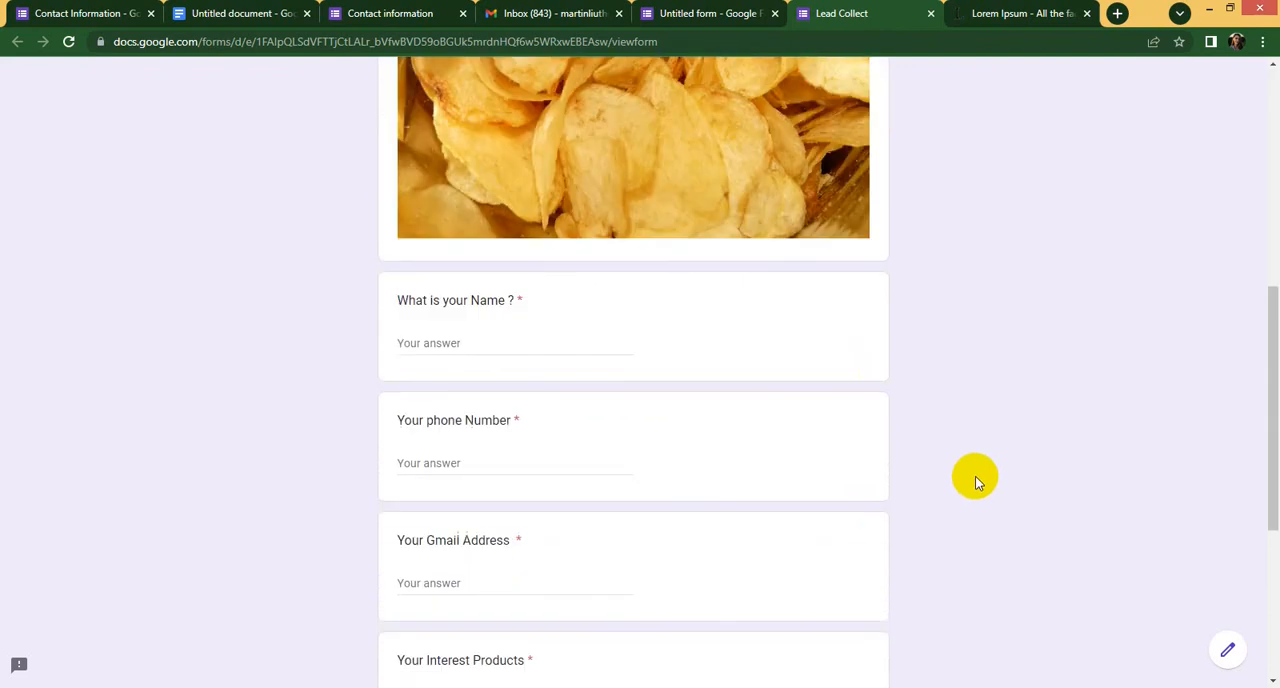
{"action": "scroll", "coordinate": [978, 483], "scroll_direction": "down", "scroll_amount": 4}
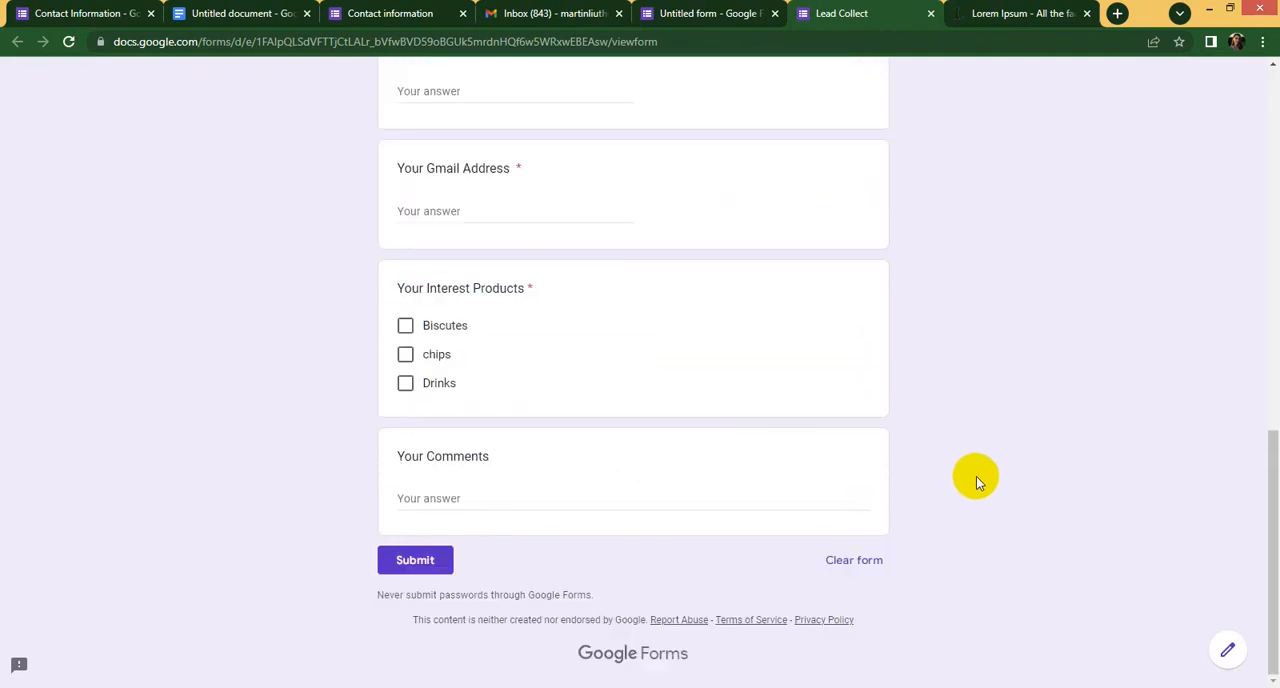
{"action": "scroll", "coordinate": [976, 478], "scroll_direction": "up", "scroll_amount": 10}
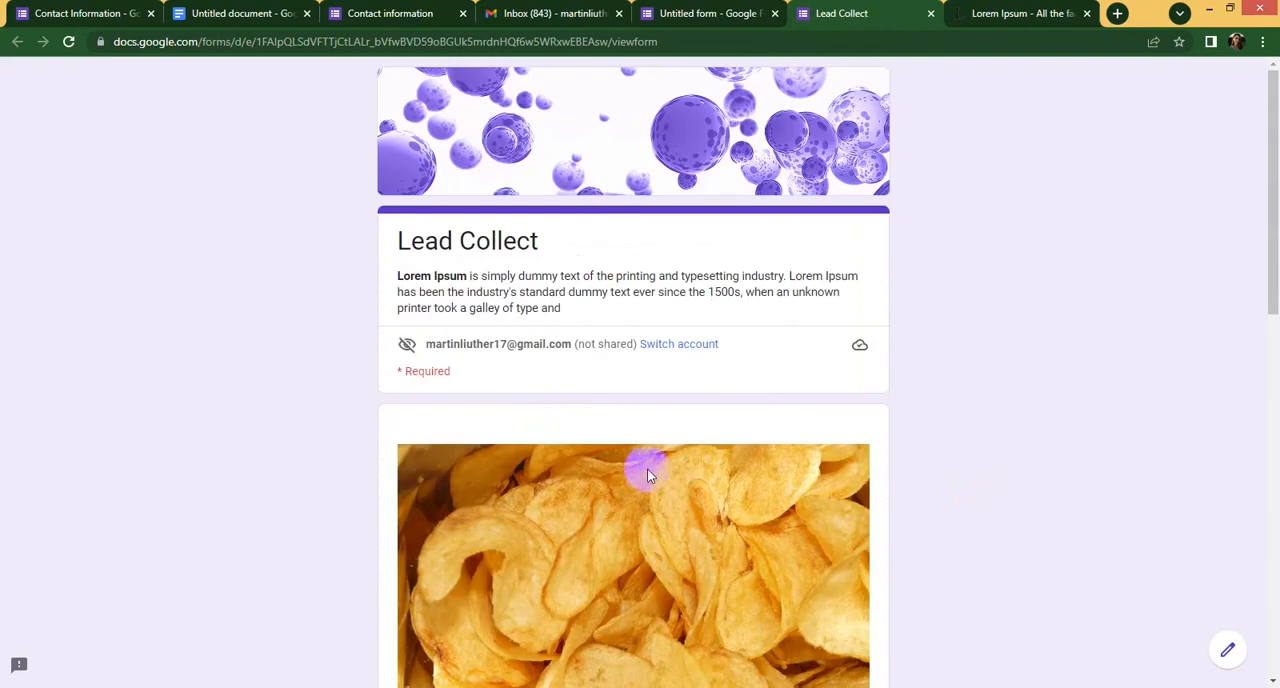
{"action": "scroll", "coordinate": [650, 485], "scroll_direction": "down", "scroll_amount": 10}
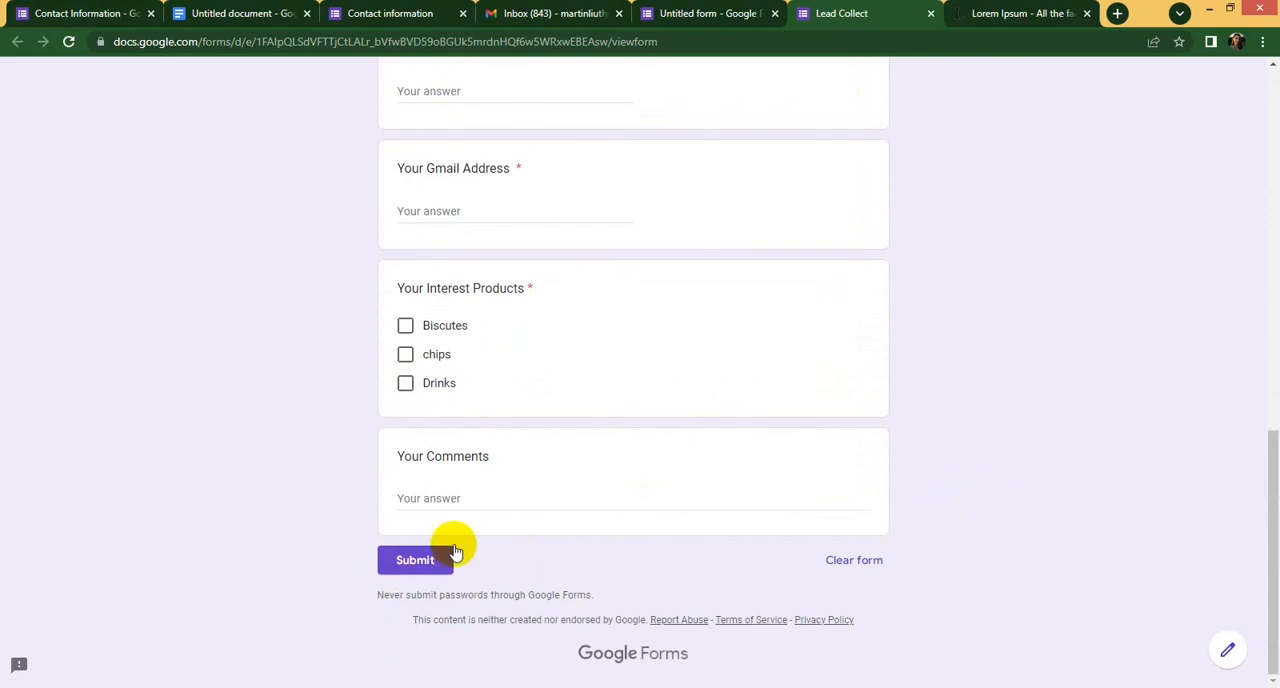
{"action": "scroll", "coordinate": [698, 503], "scroll_direction": "up", "scroll_amount": 10}
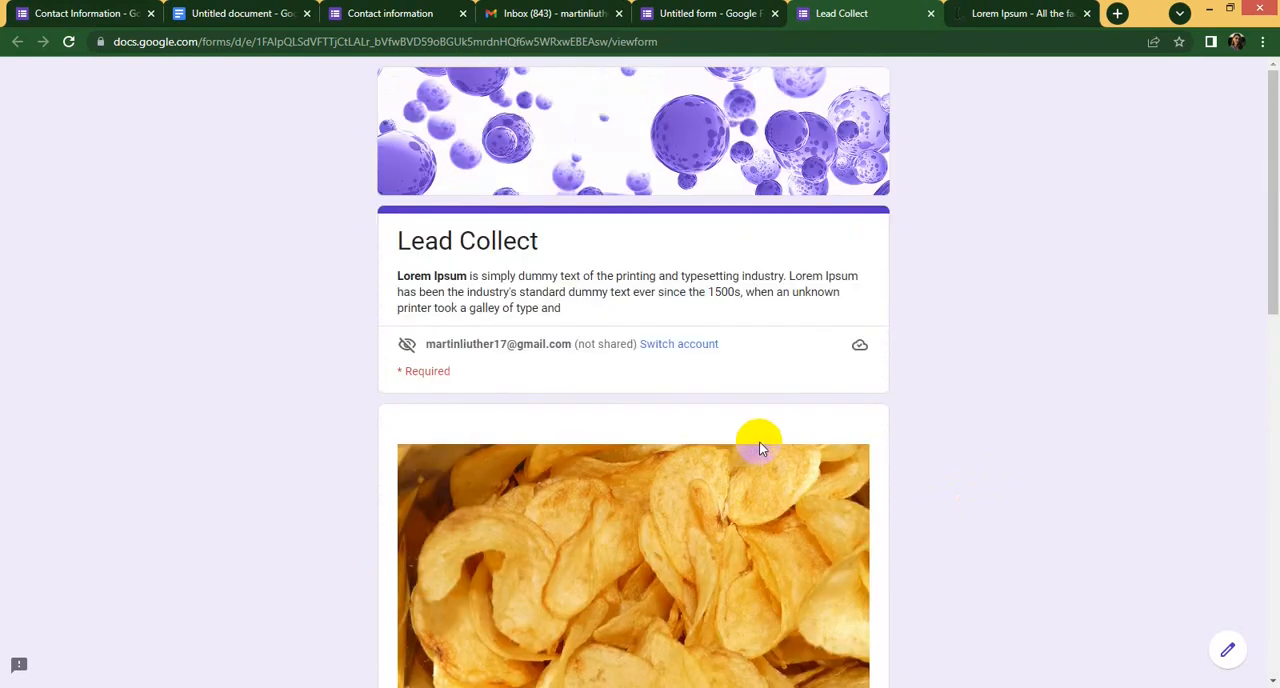
- Return to the form editor, copy the form's shortened share link, and close the sending options
{"action": "left_click", "coordinate": [750, 13]}
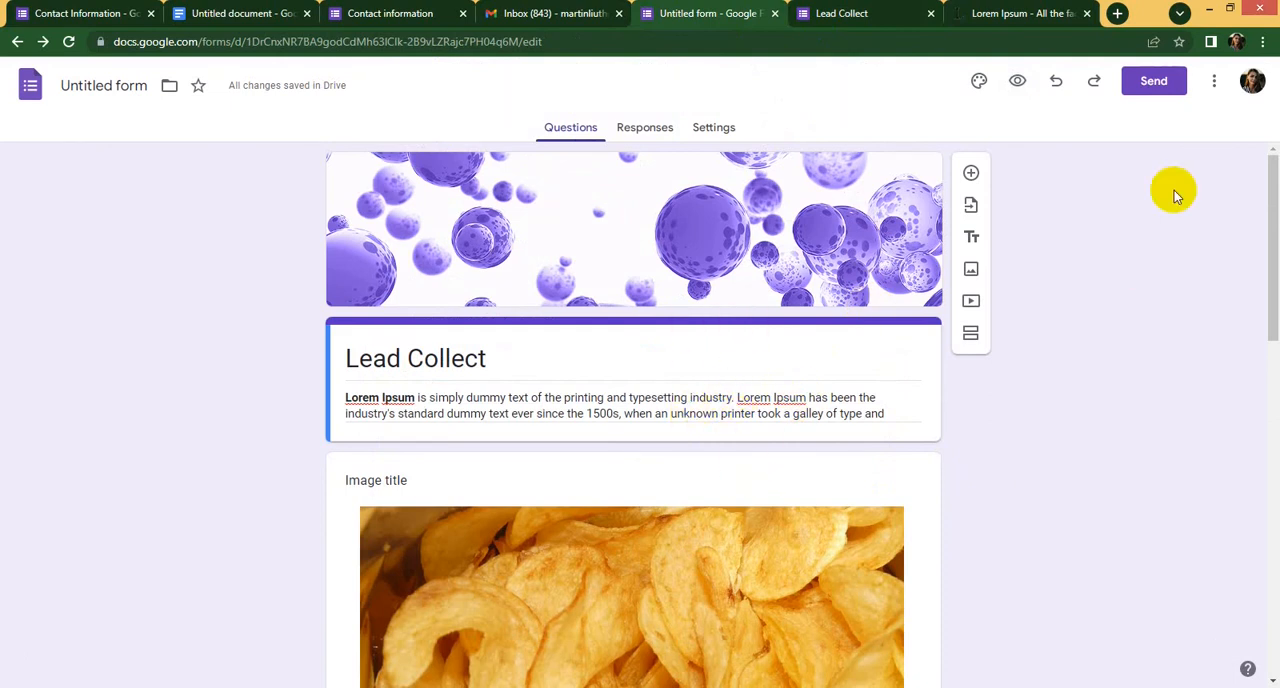
{"action": "left_click", "coordinate": [1153, 81]}
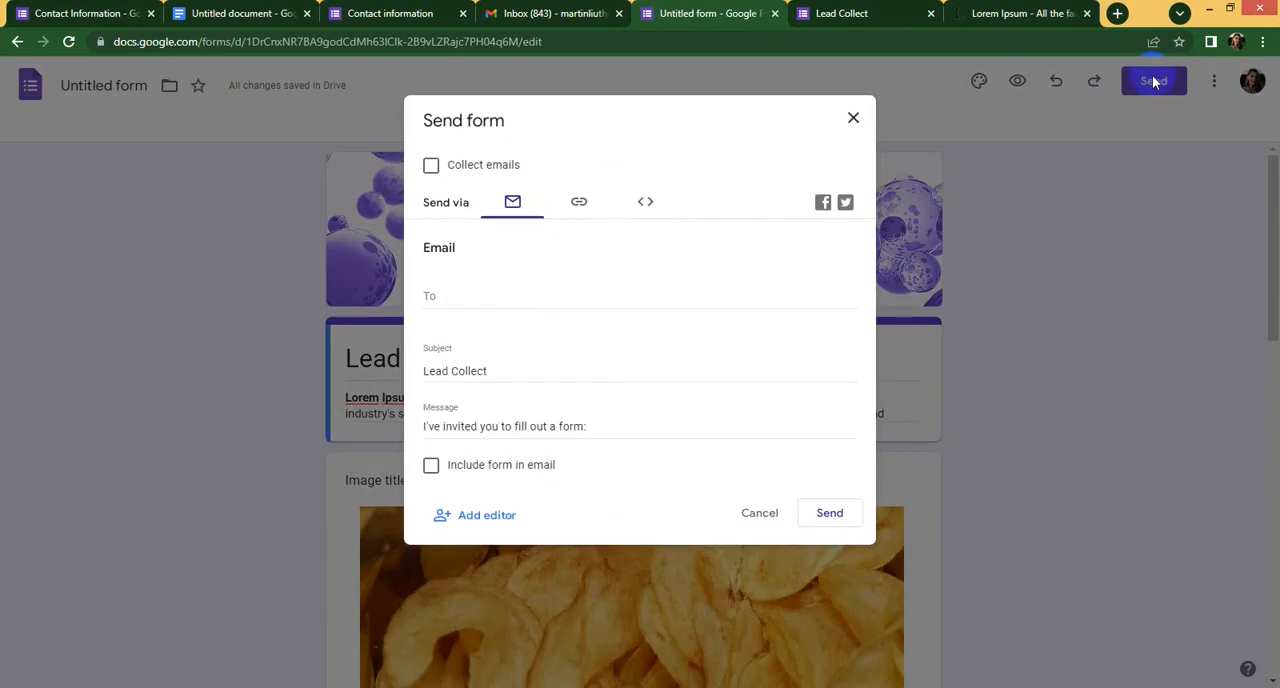
{"action": "left_click", "coordinate": [576, 205]}
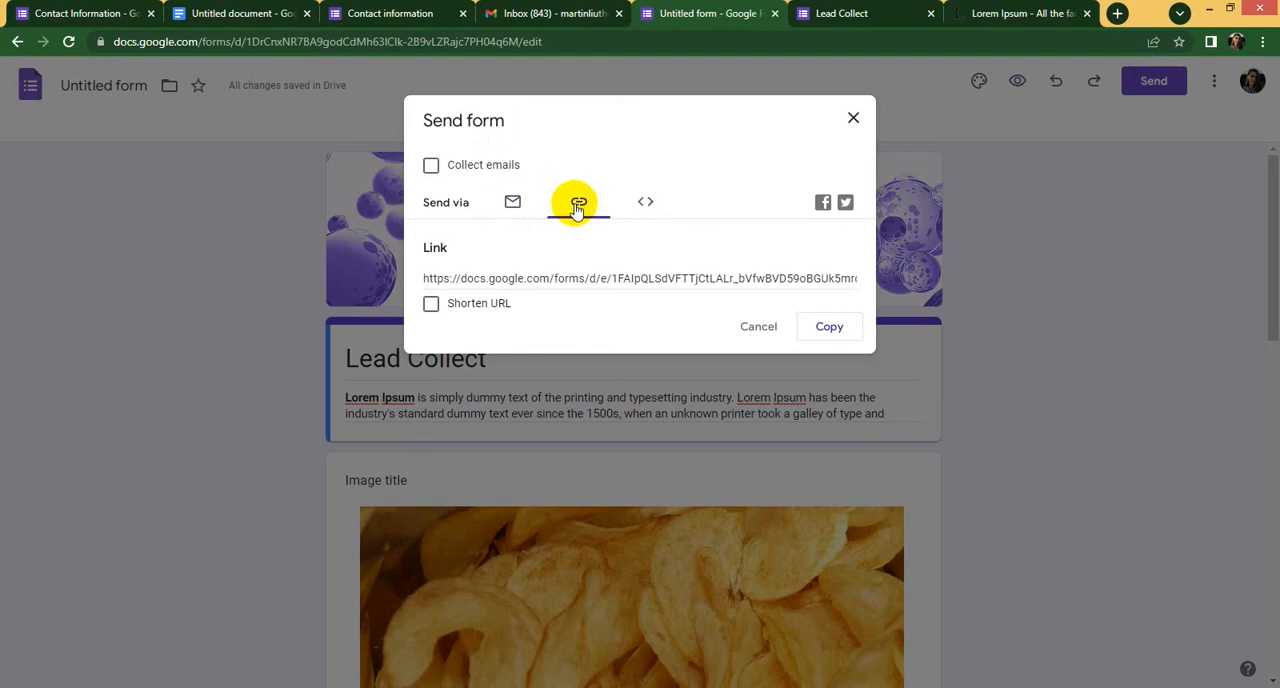
{"action": "left_click", "coordinate": [598, 279]}
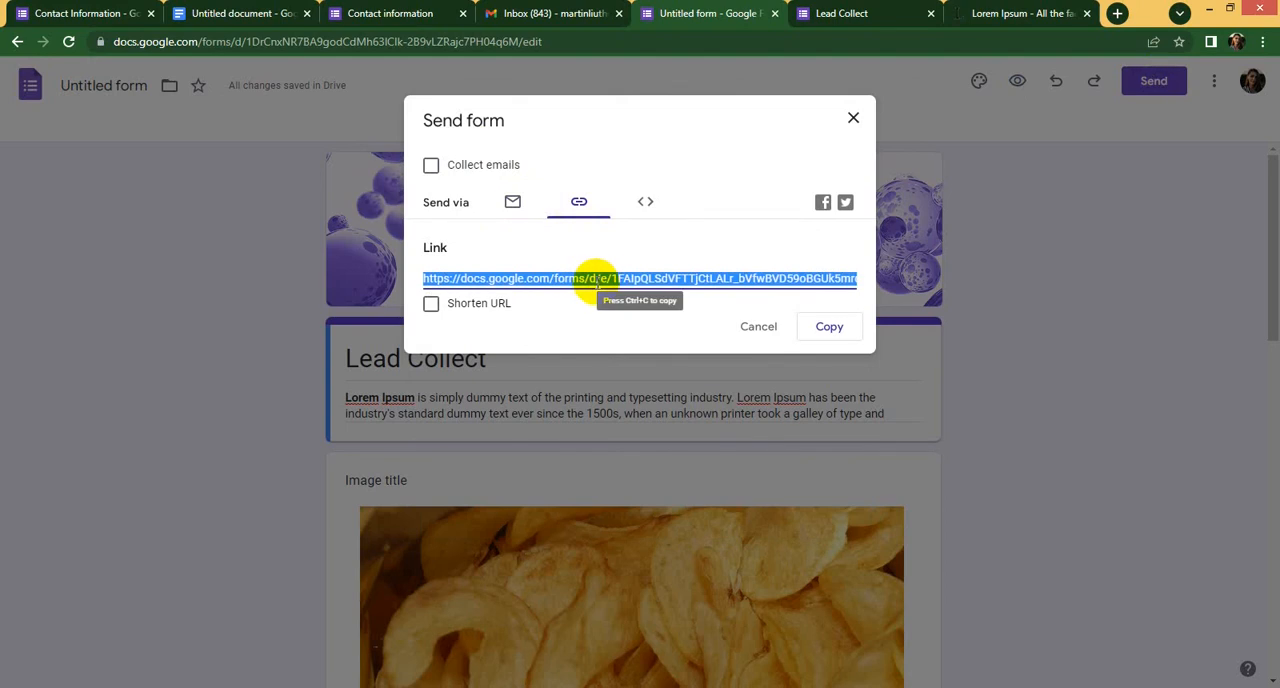
{"action": "left_click", "coordinate": [432, 304]}
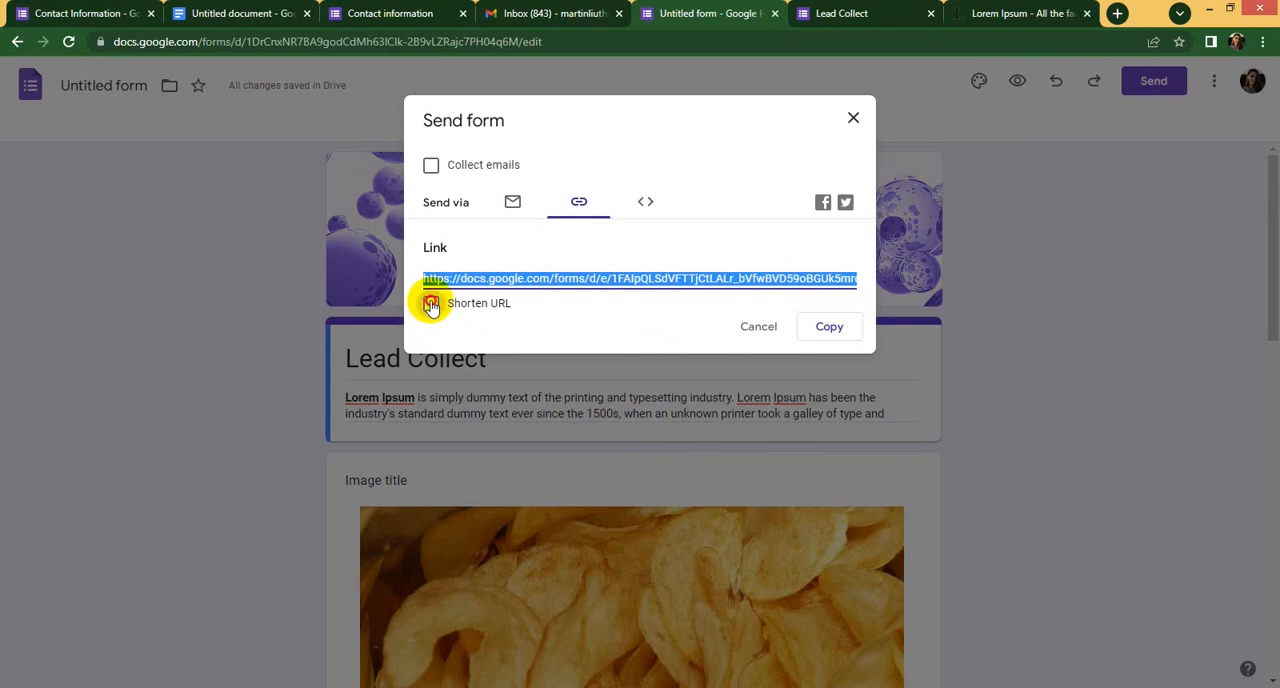
{"action": "left_click", "coordinate": [647, 277]}
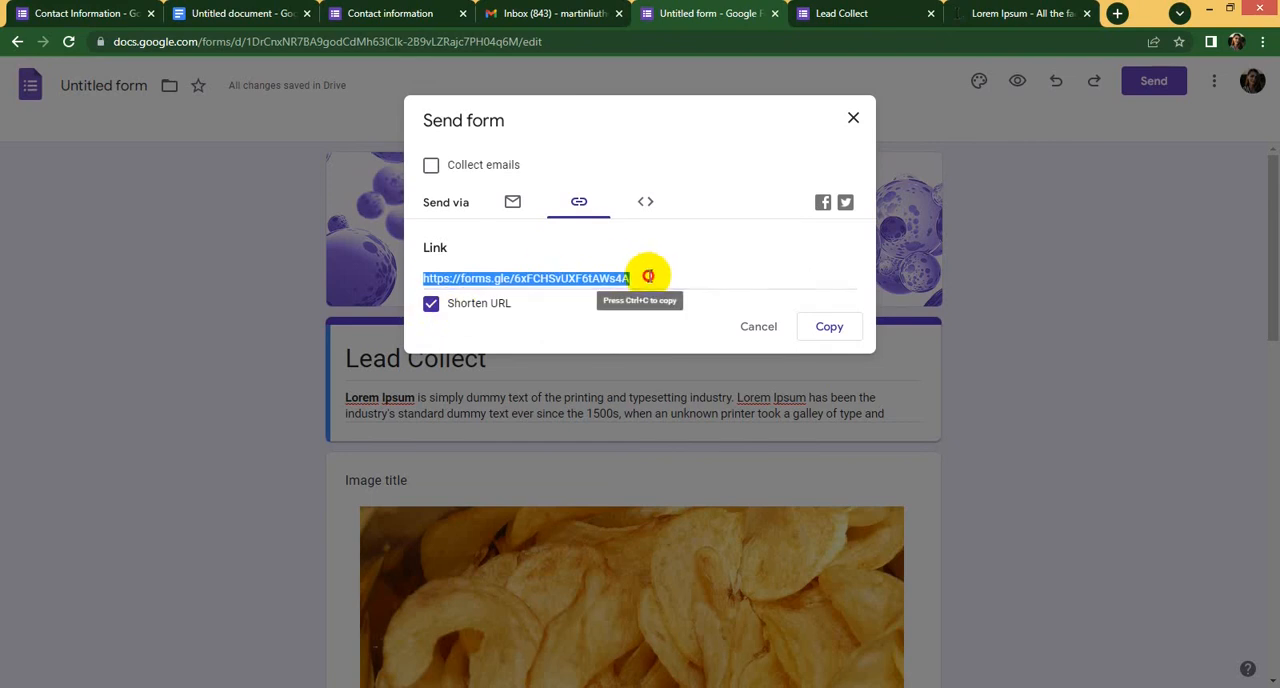
{"action": "left_click", "coordinate": [825, 330]}
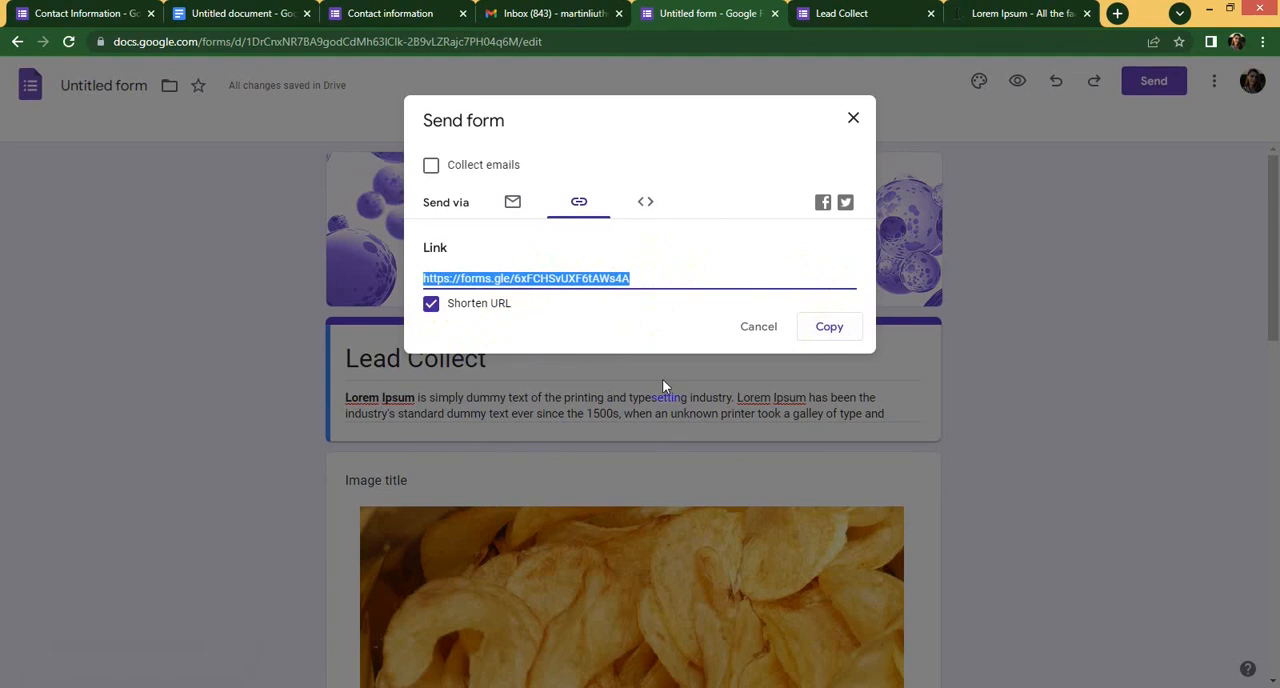
{"action": "left_click", "coordinate": [853, 118]}
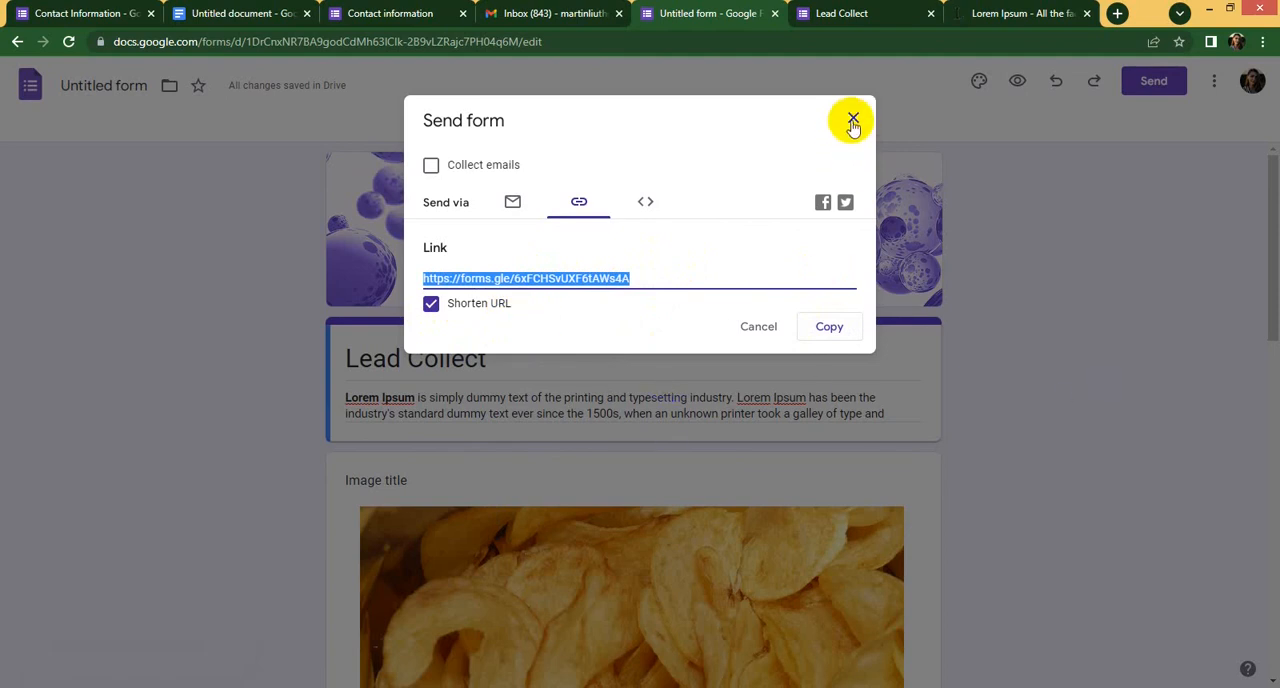
- Open the copied form link in a new browser tab
{"action": "scroll", "coordinate": [606, 318], "scroll_direction": "down", "scroll_amount": 15}
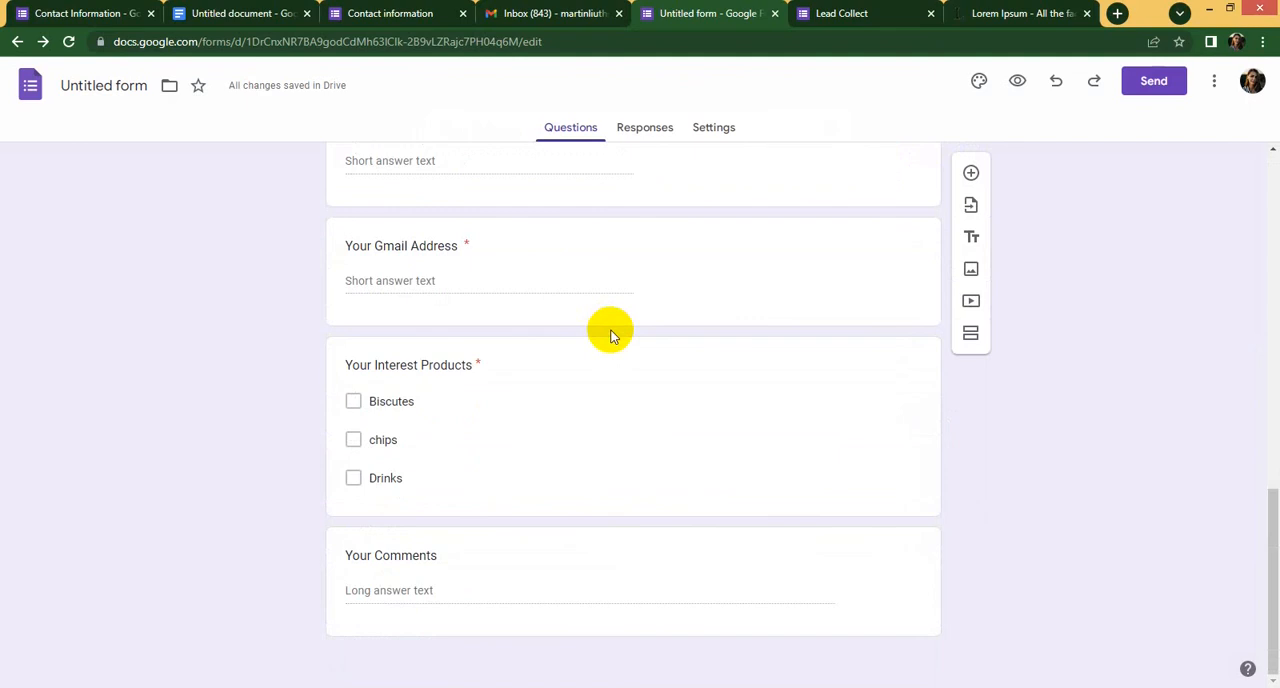
{"action": "scroll", "coordinate": [668, 457], "scroll_direction": "up", "scroll_amount": 15}
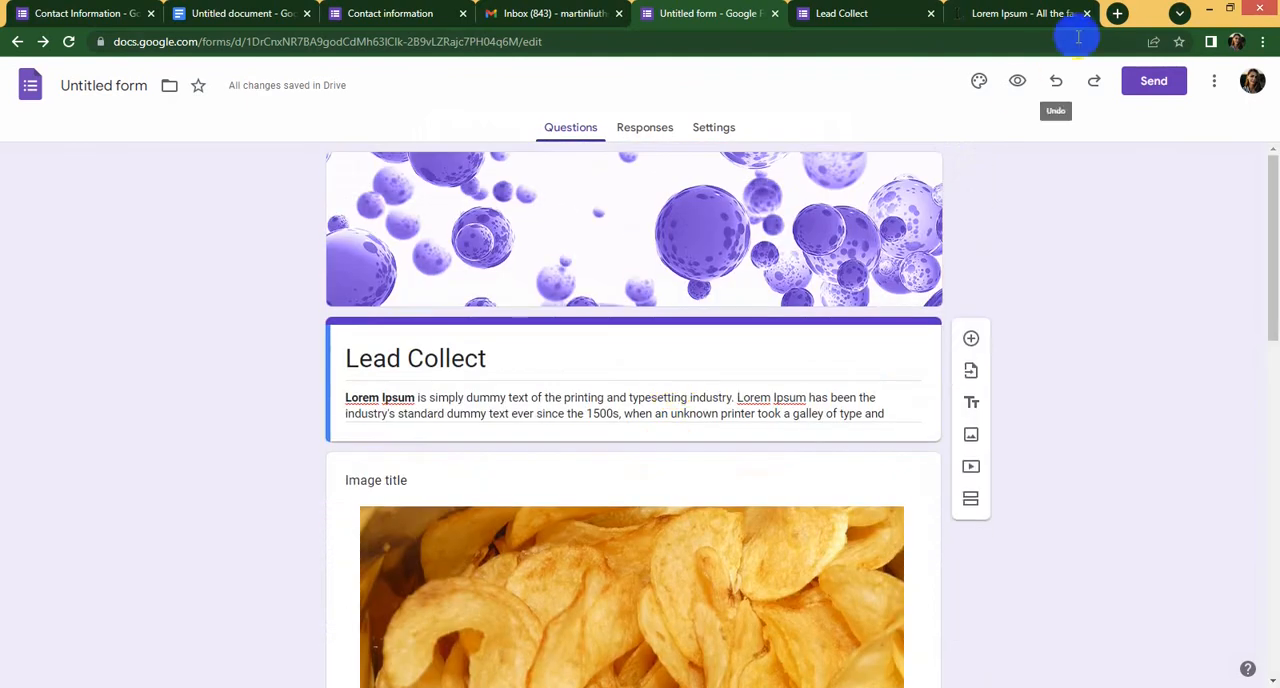
{"action": "left_click", "coordinate": [1117, 13]}
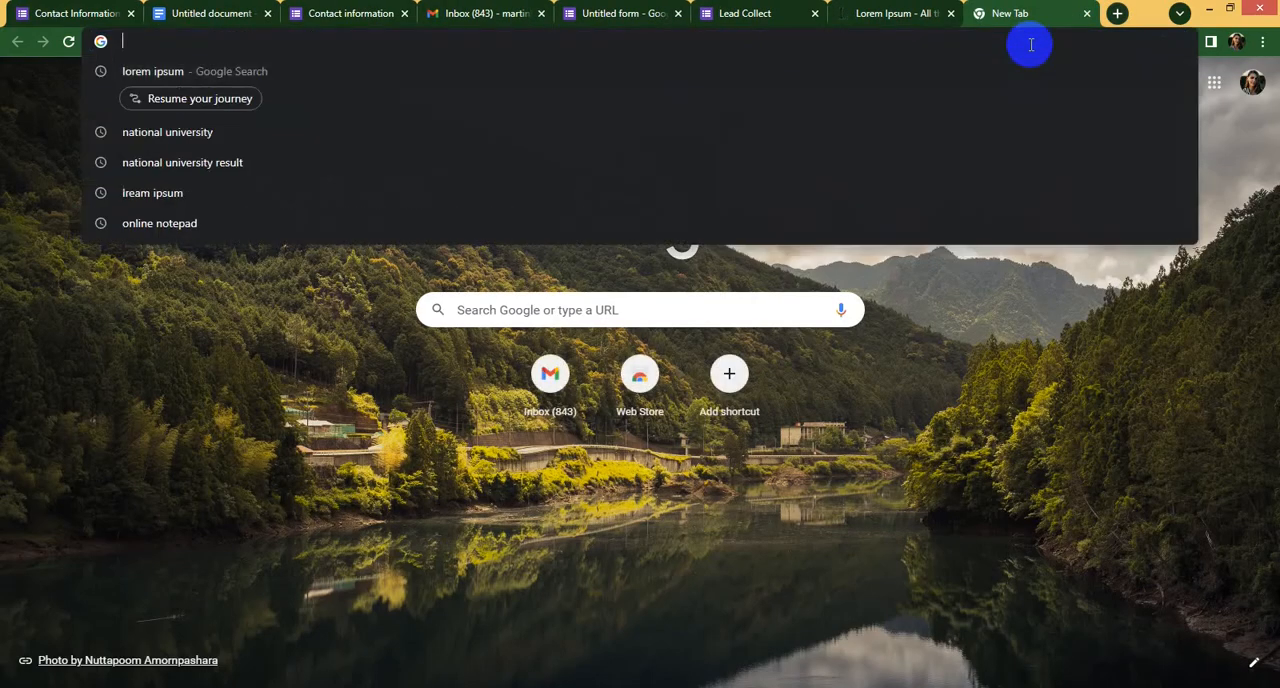
{"action": "key", "text": "ctrl+v"}
{"action": "left_click", "coordinate": [421, 80]}
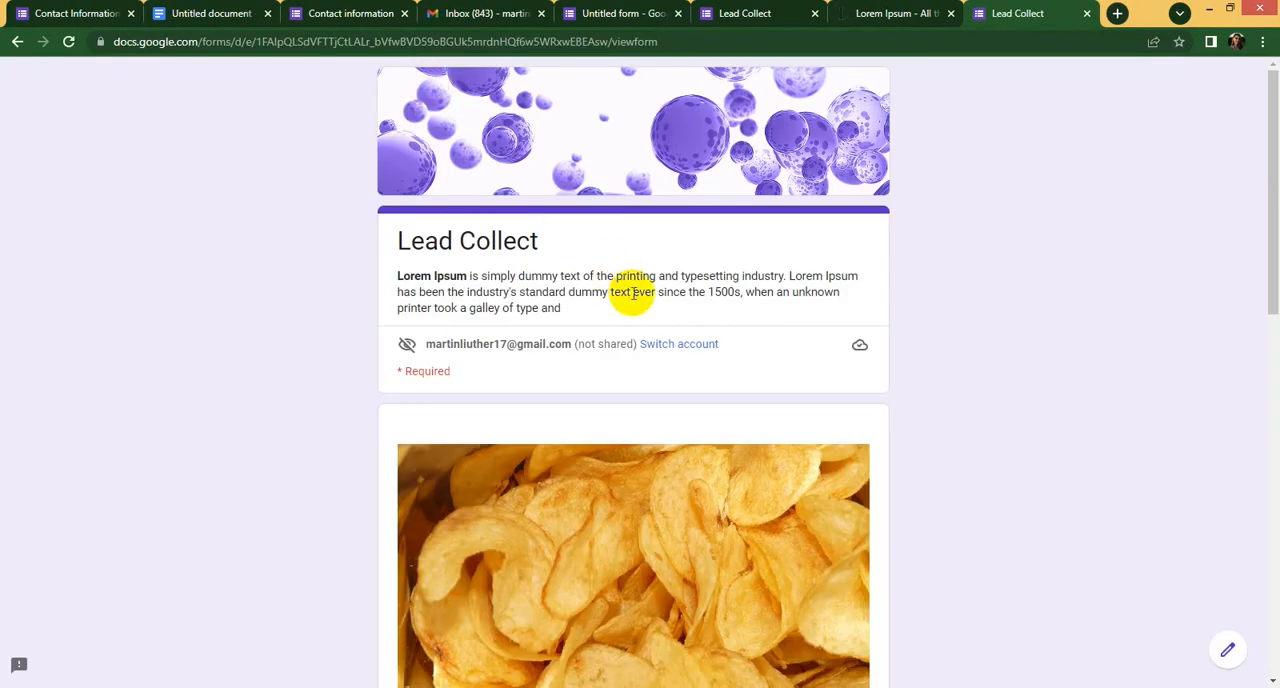
- Enter a test name and phone number in the "What is your Name ?" and "Your phone Number" questions
{"action": "scroll", "coordinate": [628, 326], "scroll_direction": "down", "scroll_amount": 5}
{"action": "scroll", "coordinate": [627, 323], "scroll_direction": "down", "scroll_amount": 4}
{"action": "scroll", "coordinate": [457, 371], "scroll_direction": "up", "scroll_amount": 2}
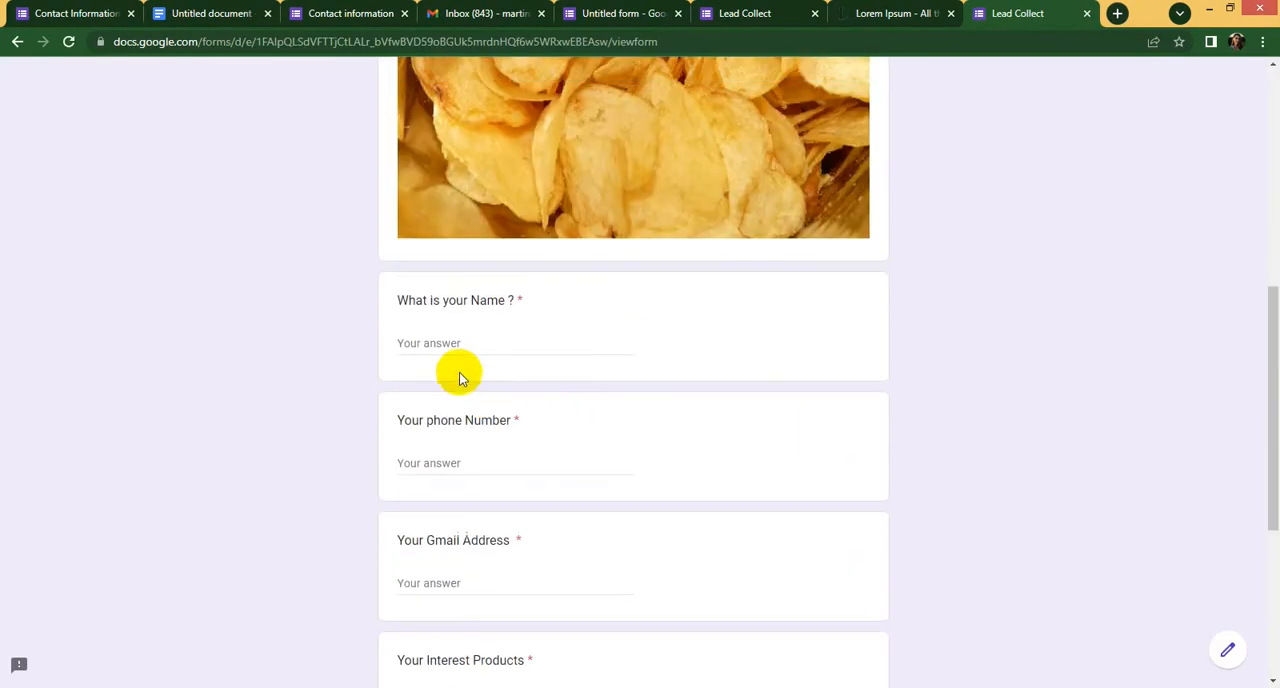
{"action": "left_click", "coordinate": [466, 342]}
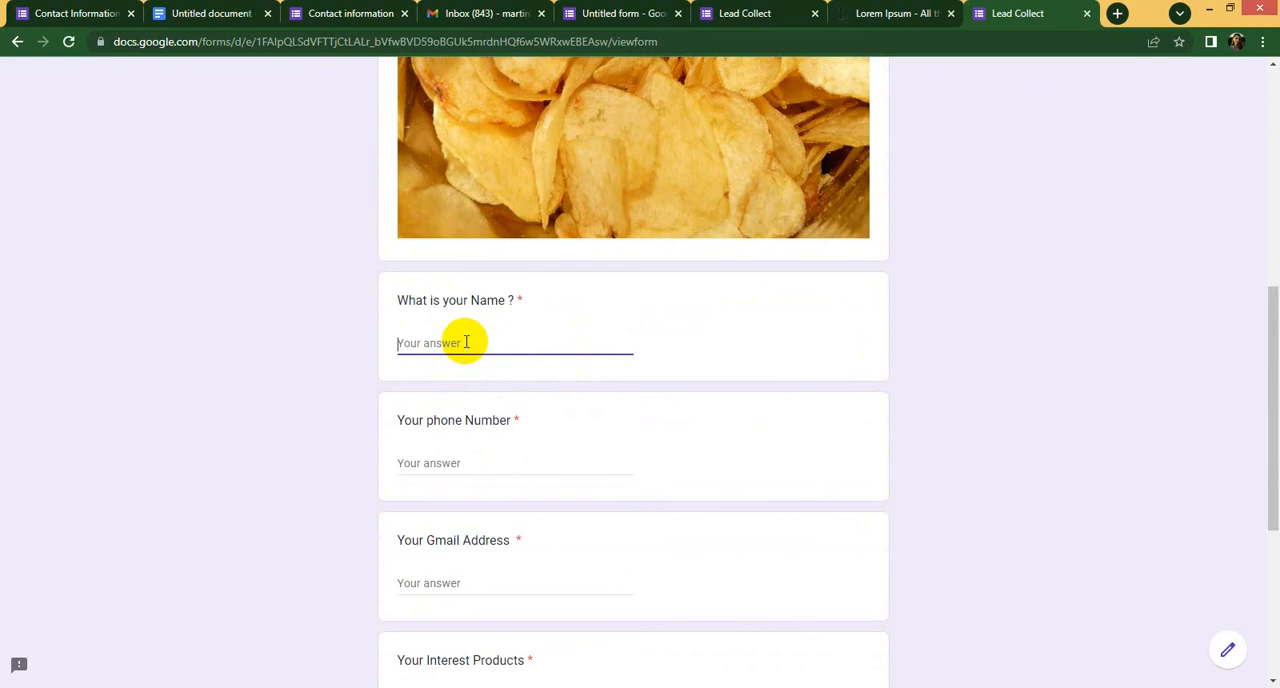
{"action": "type", "text": "as"}
{"action": "scroll", "coordinate": [457, 380], "scroll_direction": "down", "scroll_amount": 1}
{"action": "left_click", "coordinate": [461, 385]}
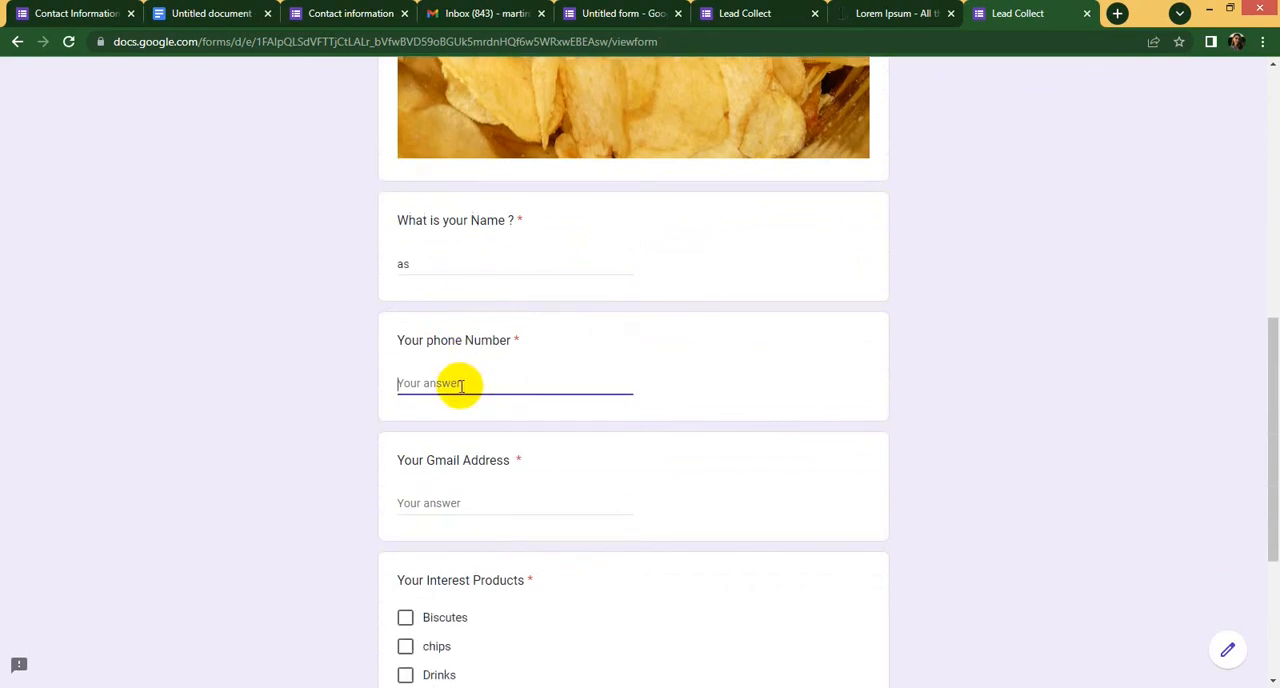
{"action": "type", "text": "2132"}
- Enter a test e-mail address as the answer to "Your Gmail Address"
{"action": "left_click", "coordinate": [491, 497]}
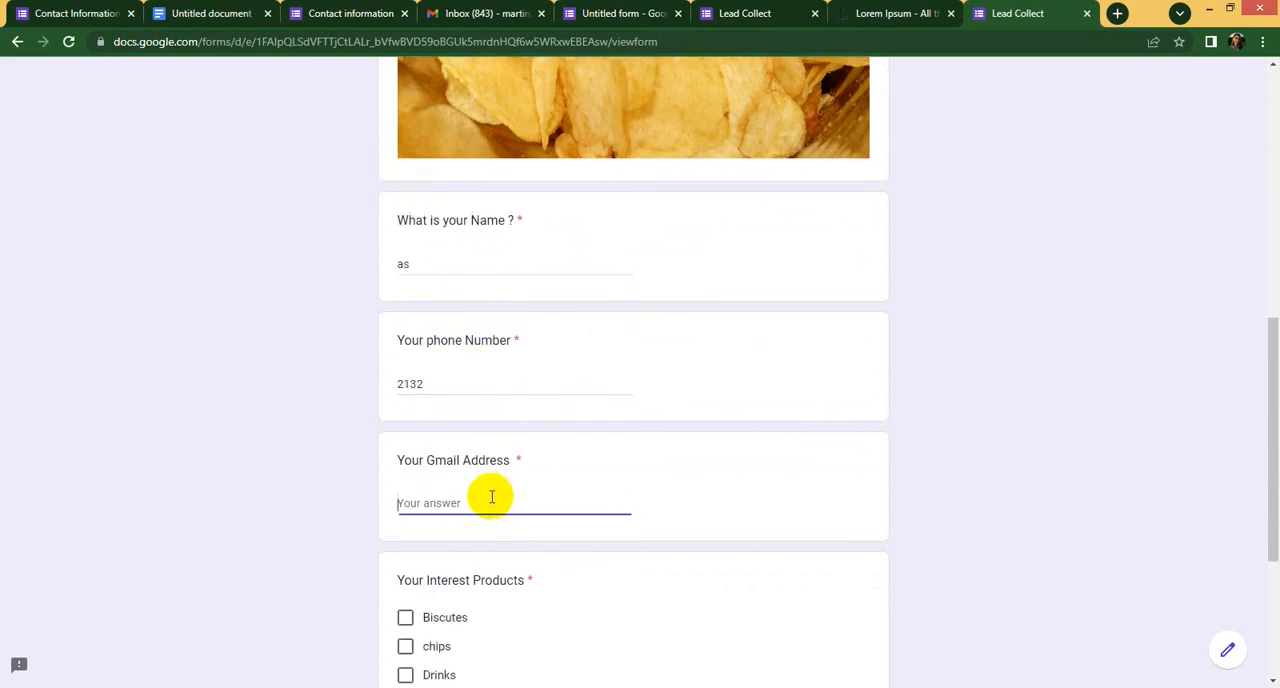
{"action": "type", "text": "cvbcv@"}
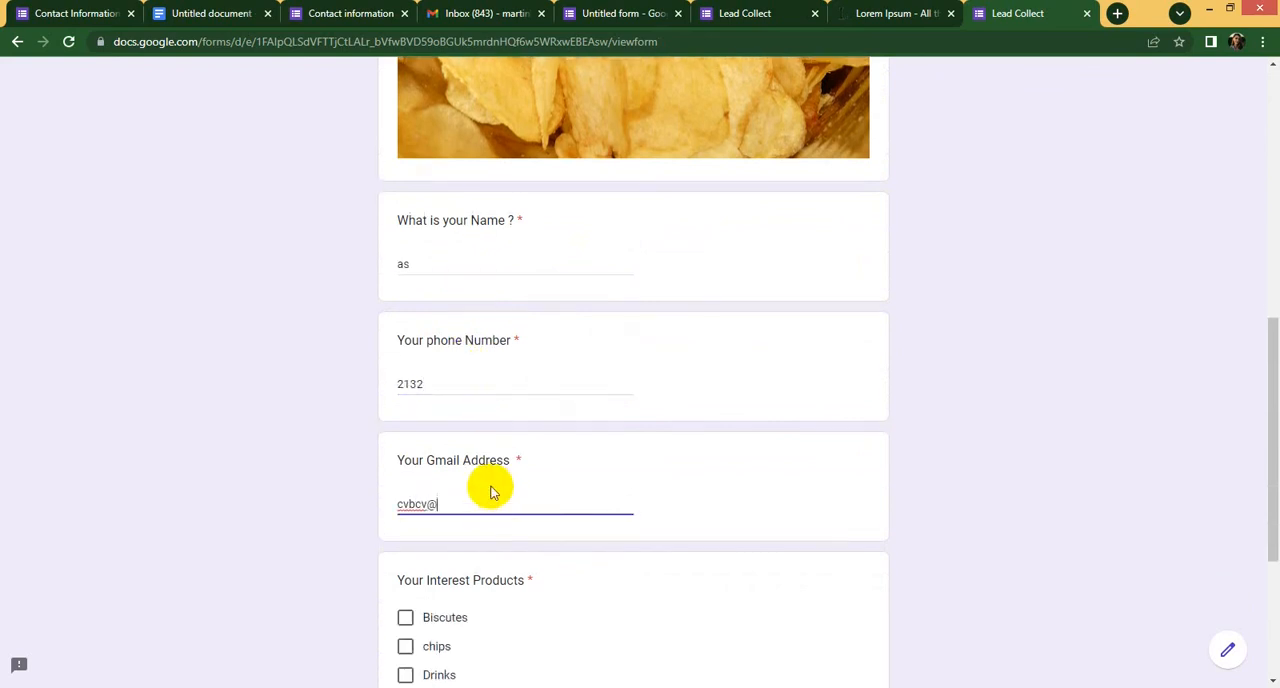
{"action": "type", "text": "yahoo.ocm"}
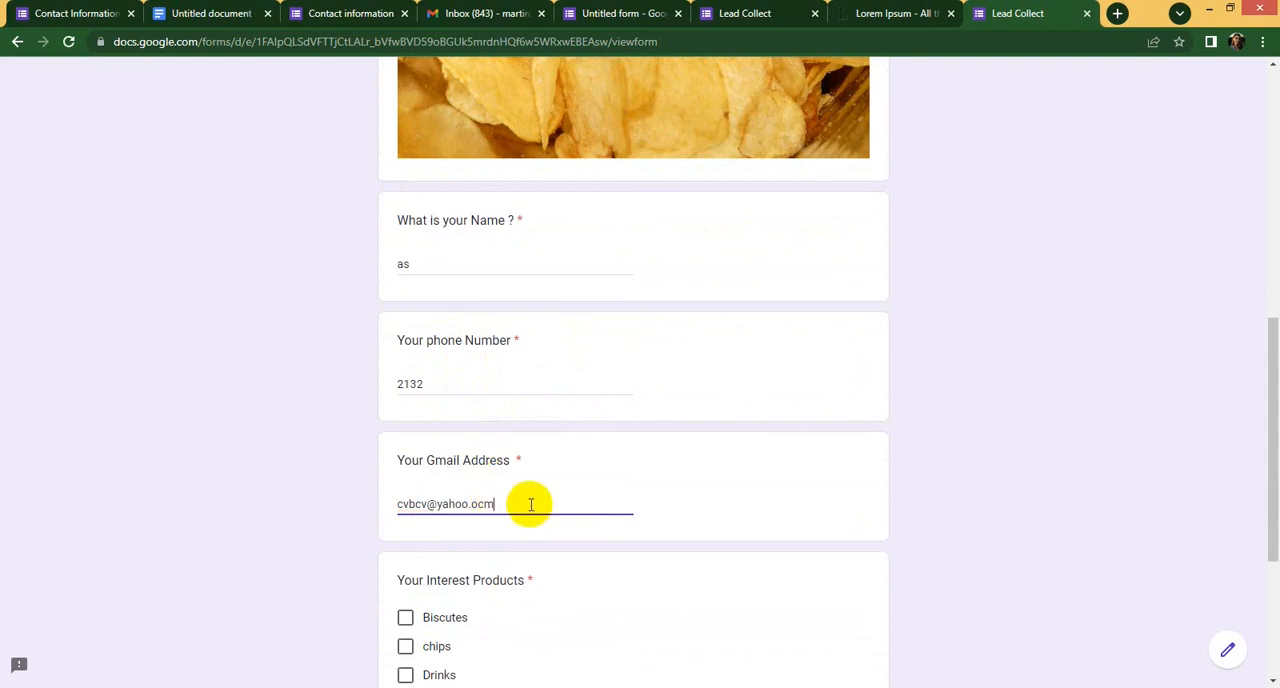
- Choose chips under "Your Interest Products" and submit the response with "Your Comments" left empty
{"action": "scroll", "coordinate": [546, 498], "scroll_direction": "down", "scroll_amount": 3}
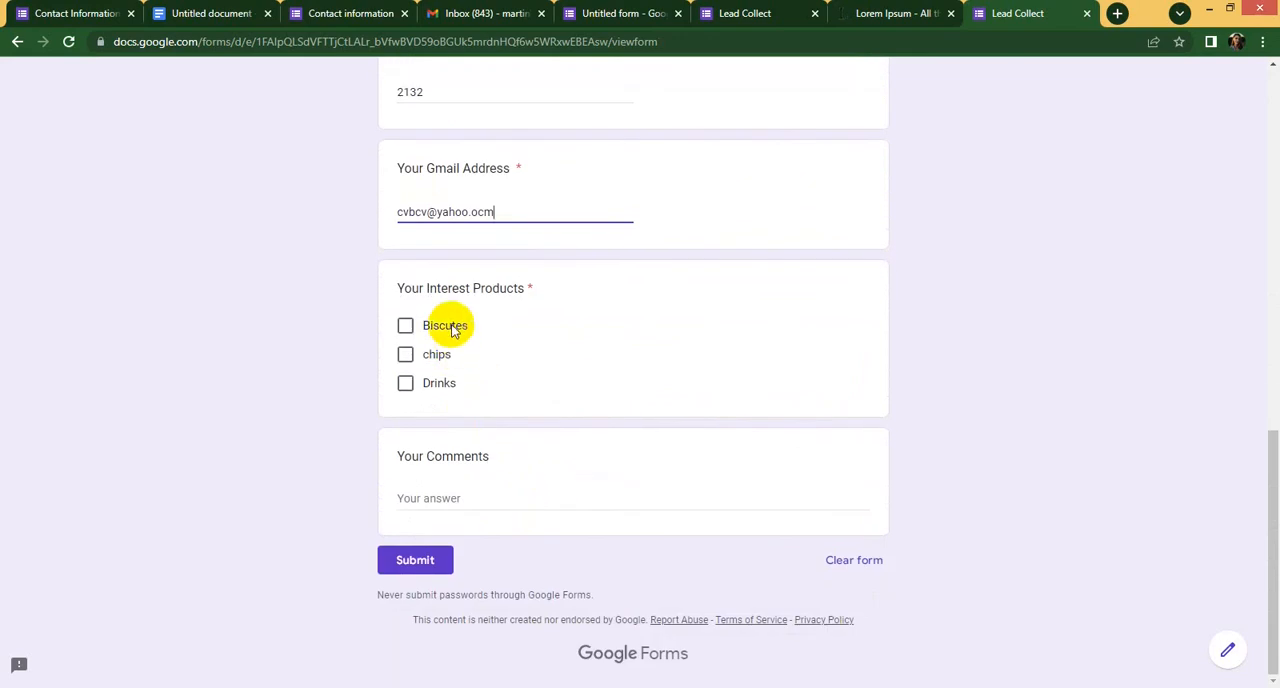
{"action": "left_click", "coordinate": [405, 354]}
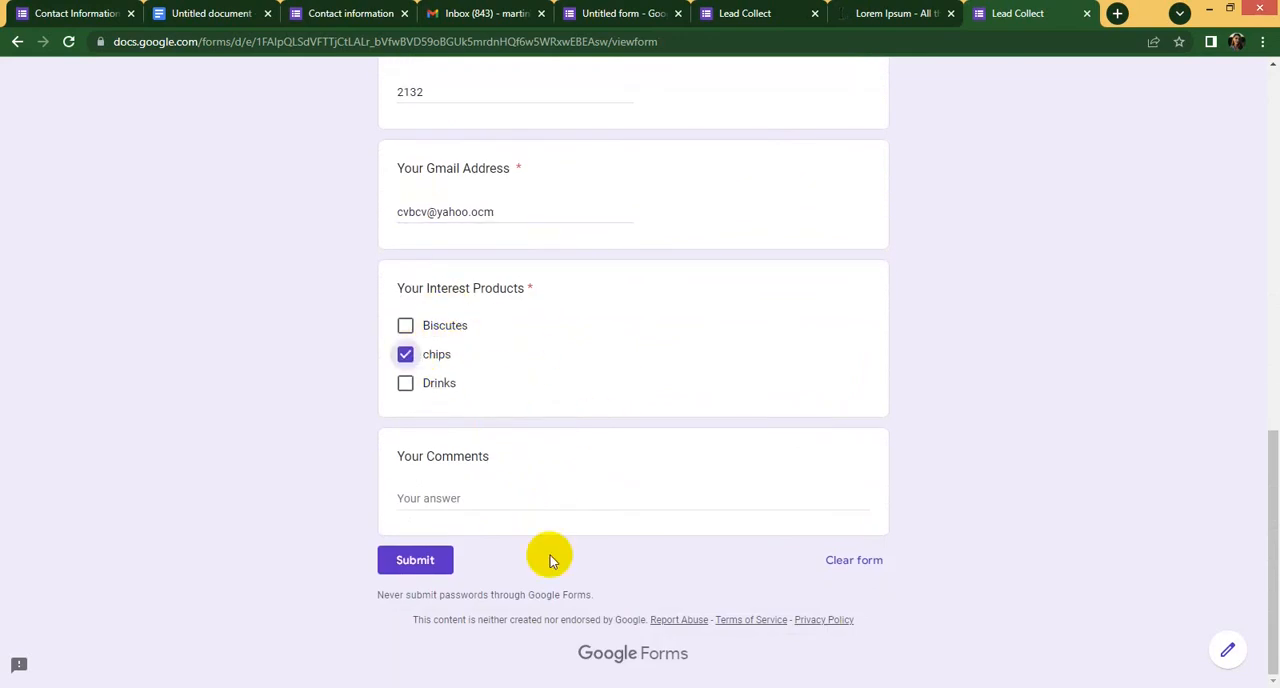
{"action": "left_click", "coordinate": [463, 495]}
{"action": "left_click", "coordinate": [442, 569]}
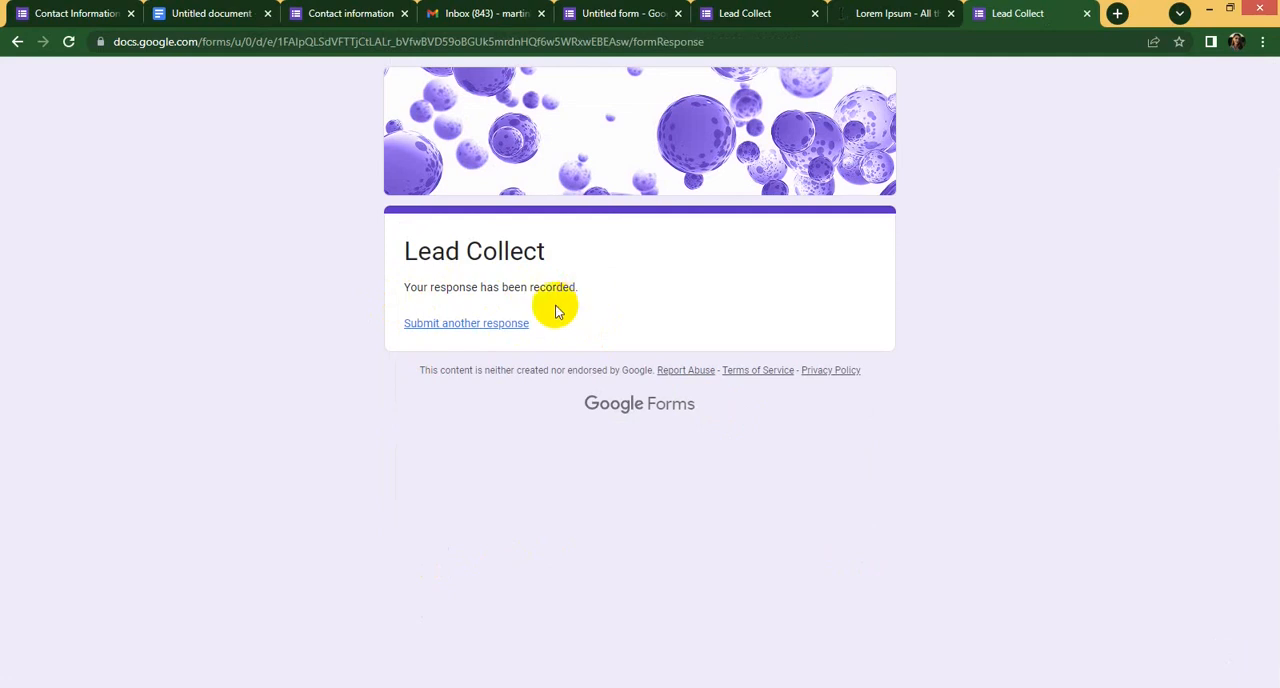
{"action": "left_click_drag", "start_coordinate": [531, 287], "coordinate": [648, 295]}
{"action": "left_click", "coordinate": [647, 293]}
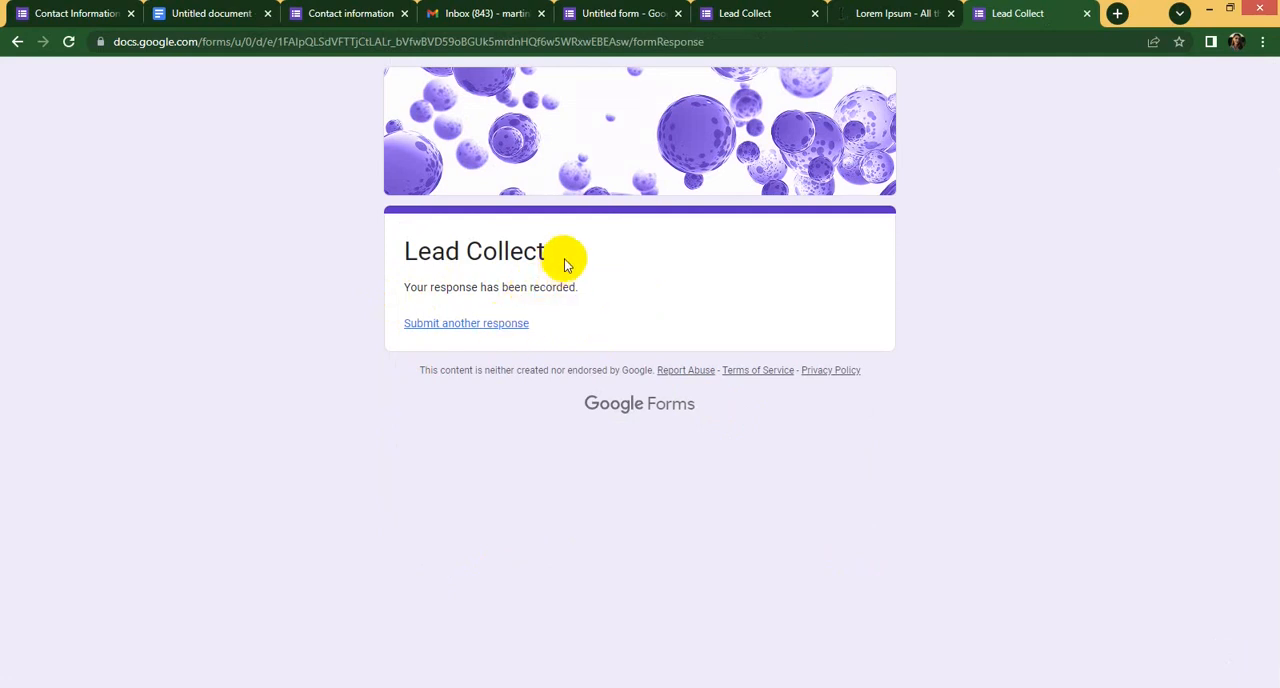
- Switch back to the earlier form preview and look over its description, chips image and unanswered questions
{"action": "left_click", "coordinate": [722, 17]}
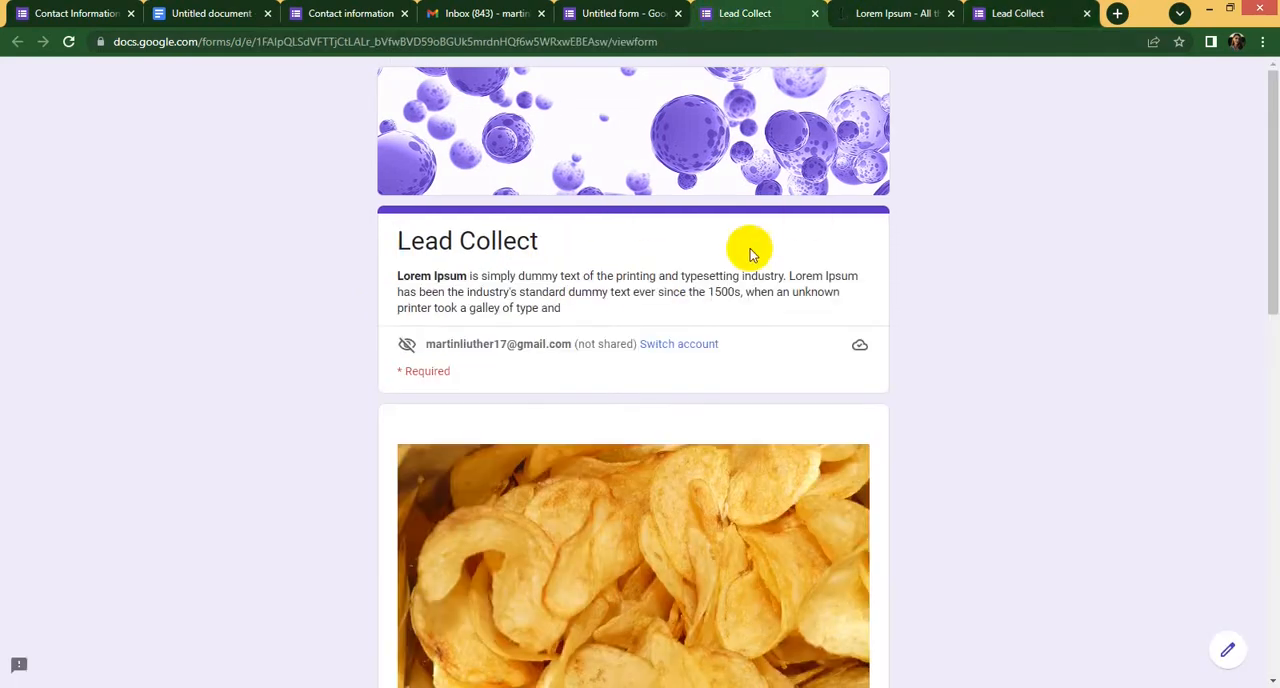
{"action": "scroll", "coordinate": [710, 255], "scroll_direction": "down", "scroll_amount": 8}
{"action": "scroll", "coordinate": [712, 260], "scroll_direction": "down", "scroll_amount": 3}
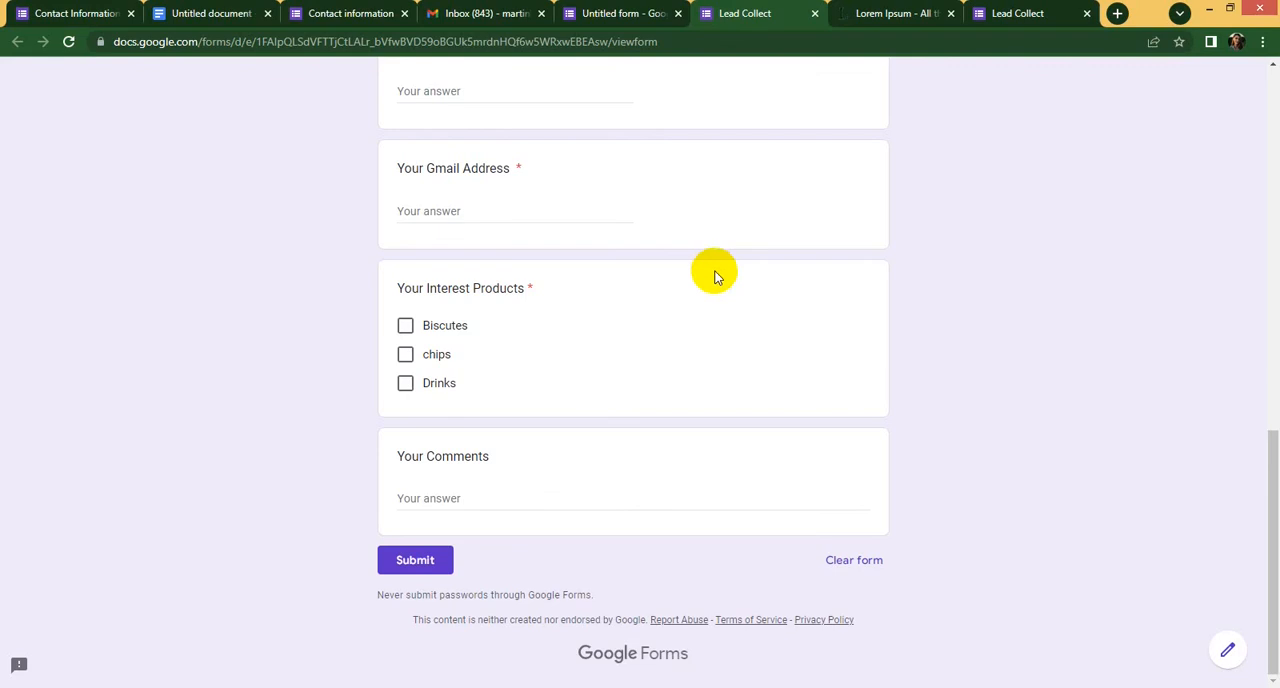
{"action": "scroll", "coordinate": [720, 320], "scroll_direction": "up", "scroll_amount": 15}
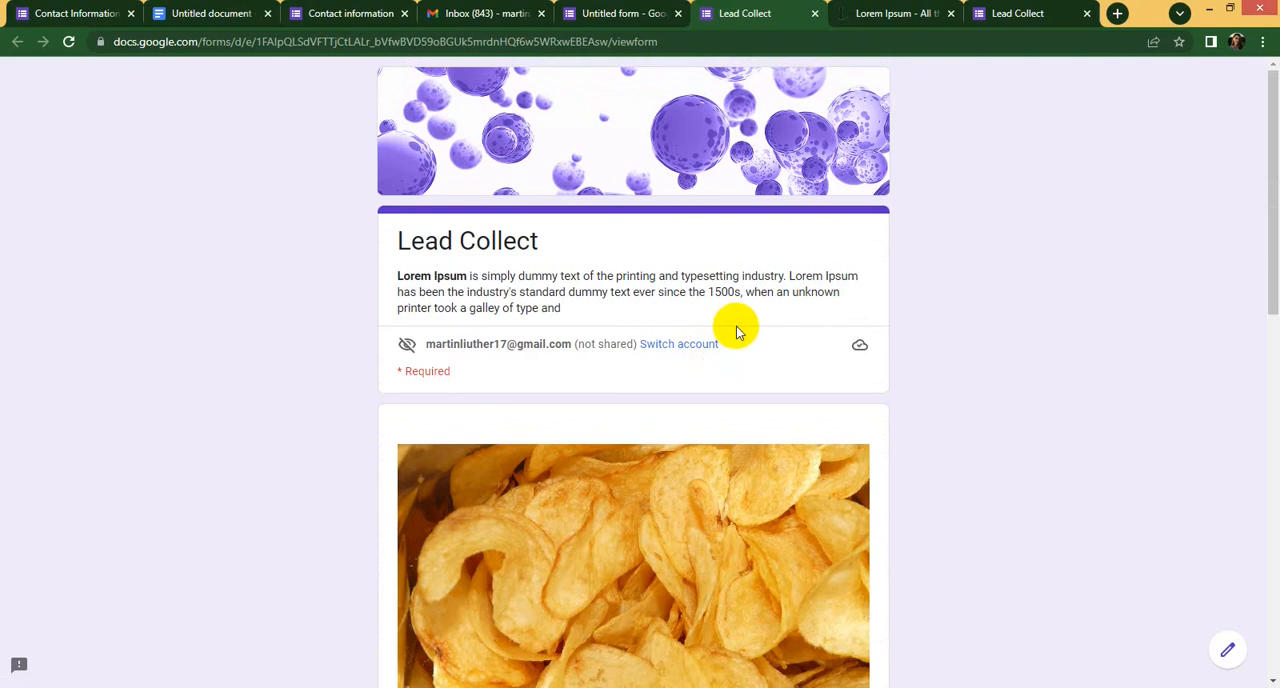
{"action": "scroll", "coordinate": [726, 350], "scroll_direction": "down", "scroll_amount": 5}
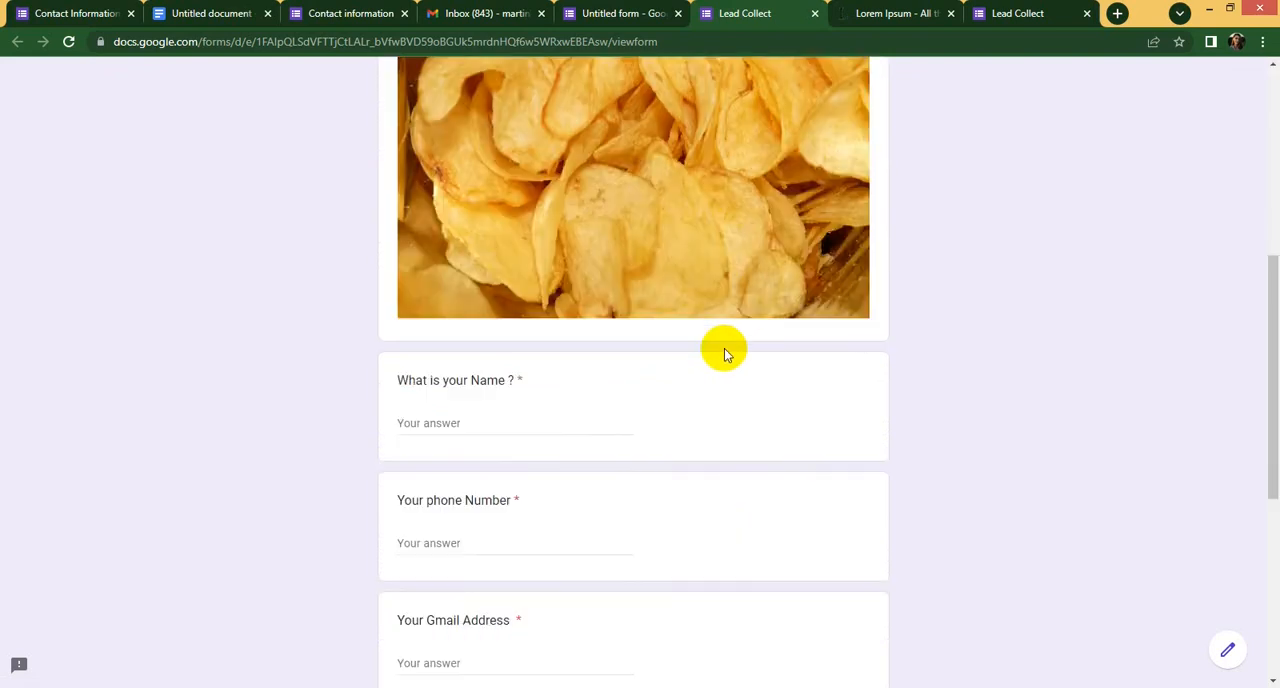
{"action": "scroll", "coordinate": [722, 346], "scroll_direction": "down", "scroll_amount": 5}
{"action": "scroll", "coordinate": [735, 323], "scroll_direction": "up", "scroll_amount": 15}
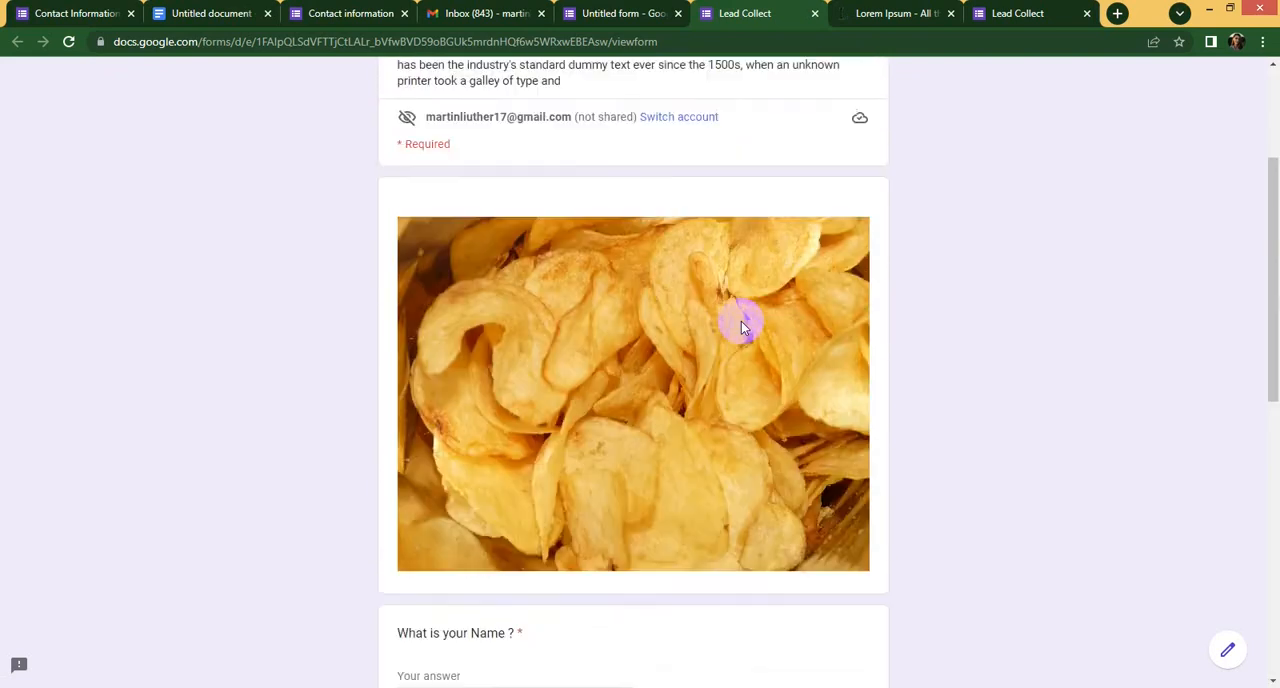